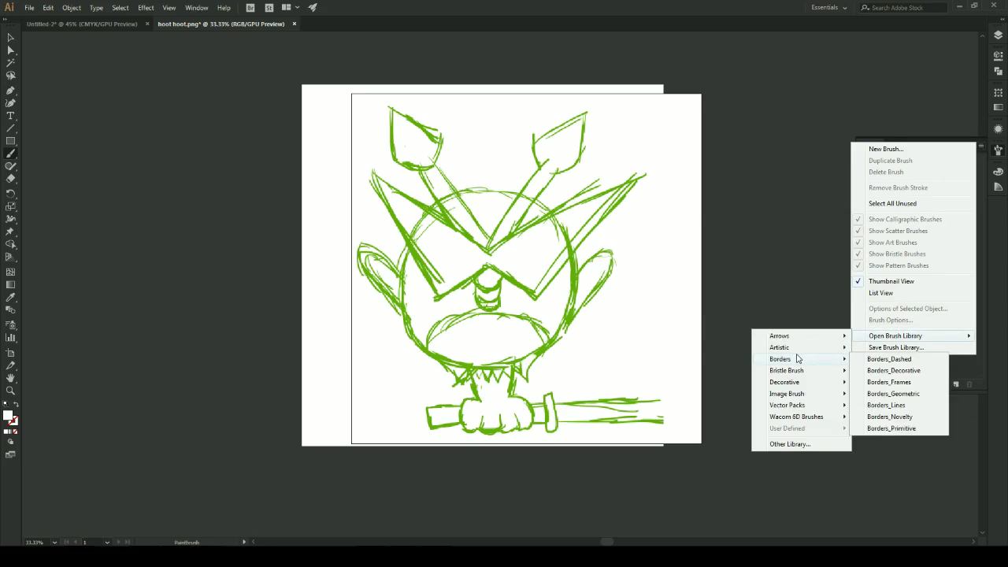
Load the Artistic_Calligraphic brush library and choose a small round brush
mouse_move(796, 353)
left_click(890, 347)
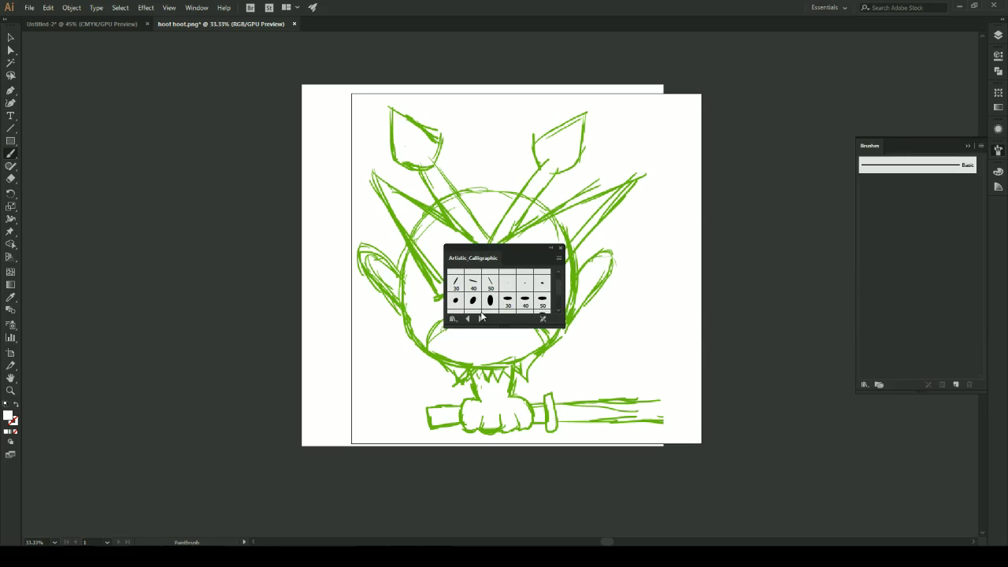
scroll(538, 294, "down", 3)
left_click(508, 286)
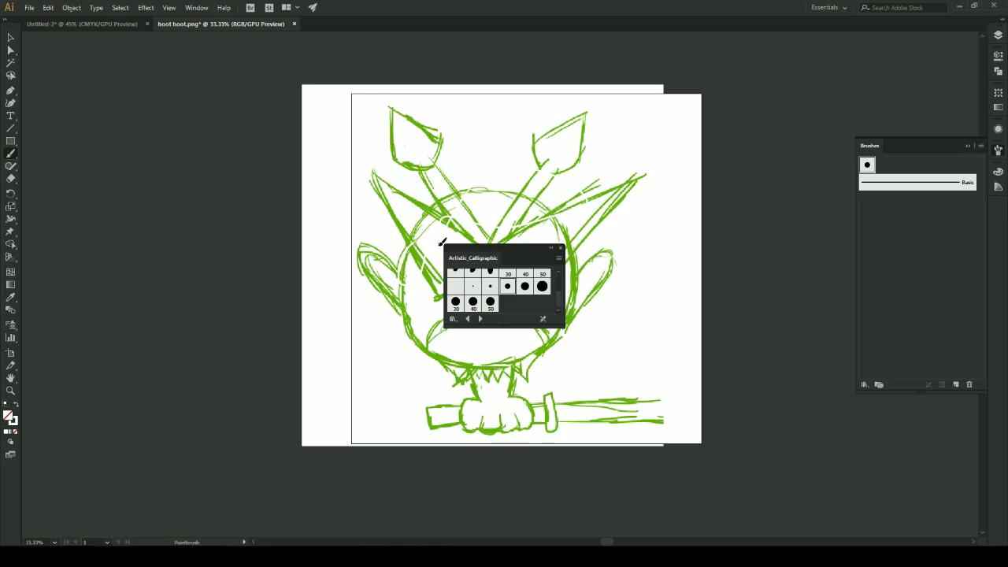
Test the round calligraphic brushes with trial strokes over the sketch, undo each stroke, and settle on the medium round brush
left_click_drag(433, 128, 372, 342)
key("ctrl+z")
left_click(525, 286)
left_click_drag(485, 147, 440, 399)
key("ctrl+z")
left_click_drag(419, 195, 429, 406)
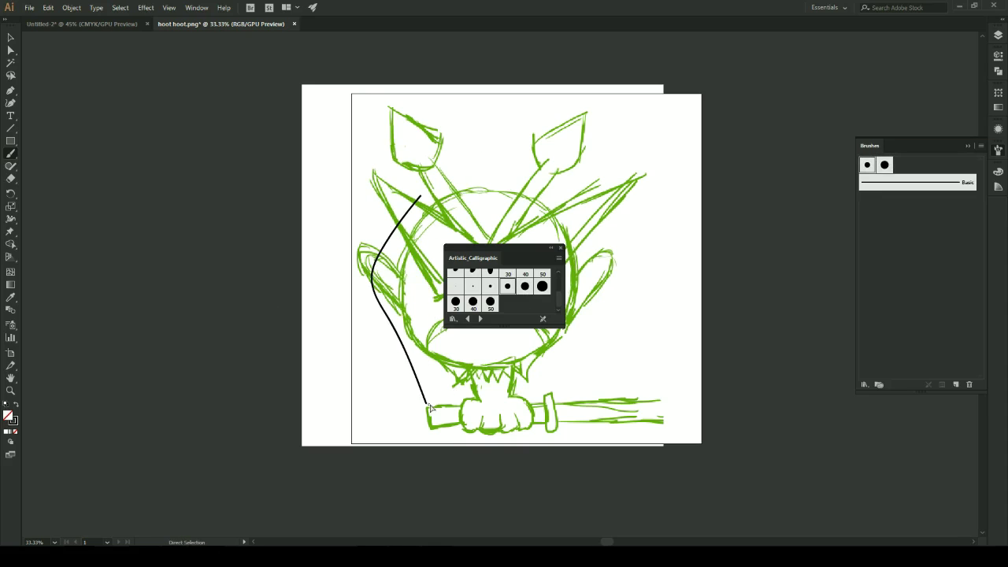
key("ctrl+z")
mouse_move(438, 297)
left_mouse_down()
mouse_move(352, 150)
mouse_move(446, 334)
left_mouse_up()
key("ctrl+z")
left_click(543, 286)
key("ctrl+z")
left_click(525, 286)
left_click_drag(438, 298, 373, 174)
key("ctrl+z")
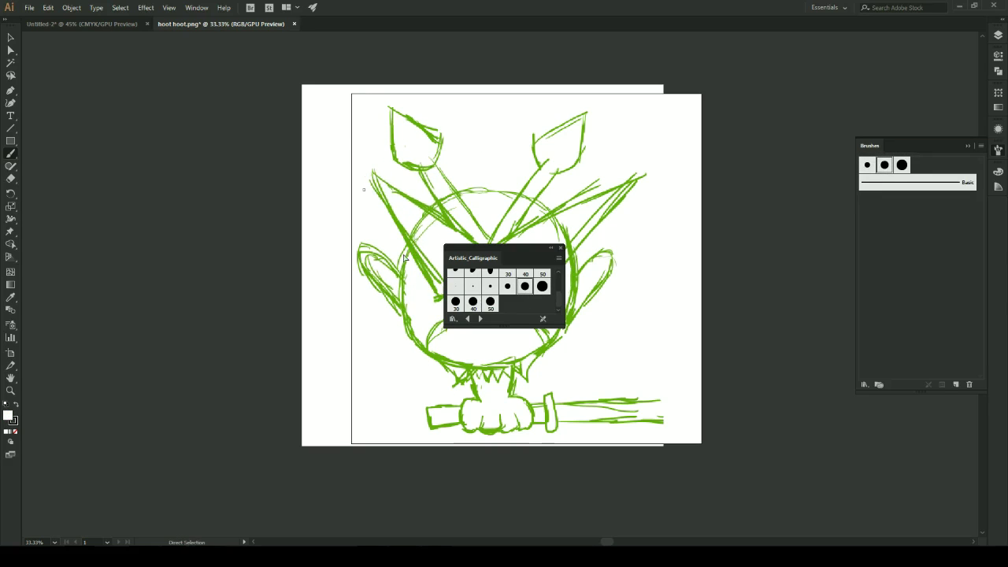
Put away the brush library and draw a circle about 1129 px across over the sketched head
left_click(560, 248)
left_click(870, 147)
key("z")
left_click_drag(362, 96, 450, 331)
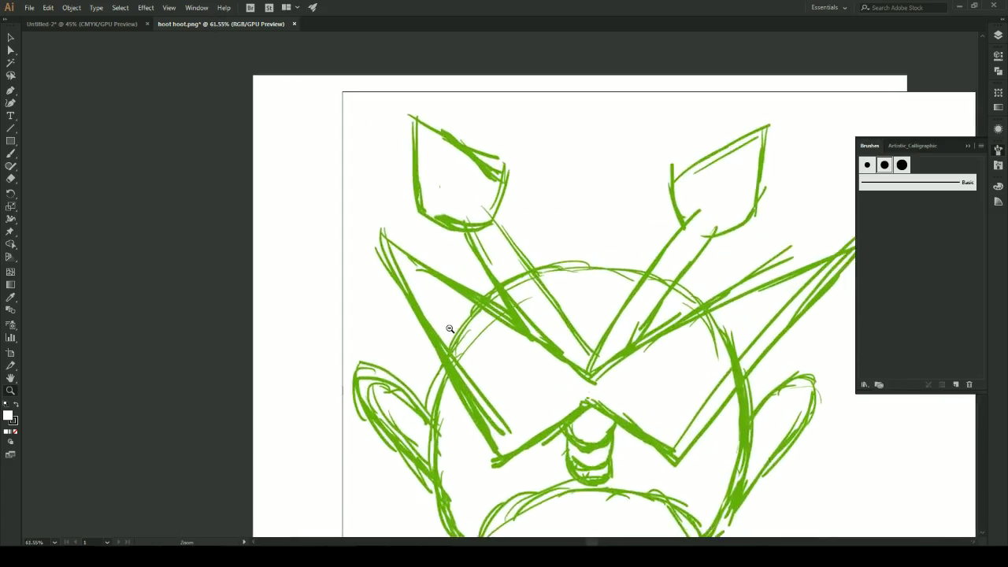
left_click_drag(580, 333, 498, 301)
left_click_drag(10, 141, 48, 166)
mouse_move(298, 159)
left_mouse_down()
mouse_move(496, 335)
mouse_move(654, 455)
left_mouse_up()
key("ctrl+z")
left_click_drag(313, 201, 633, 453)
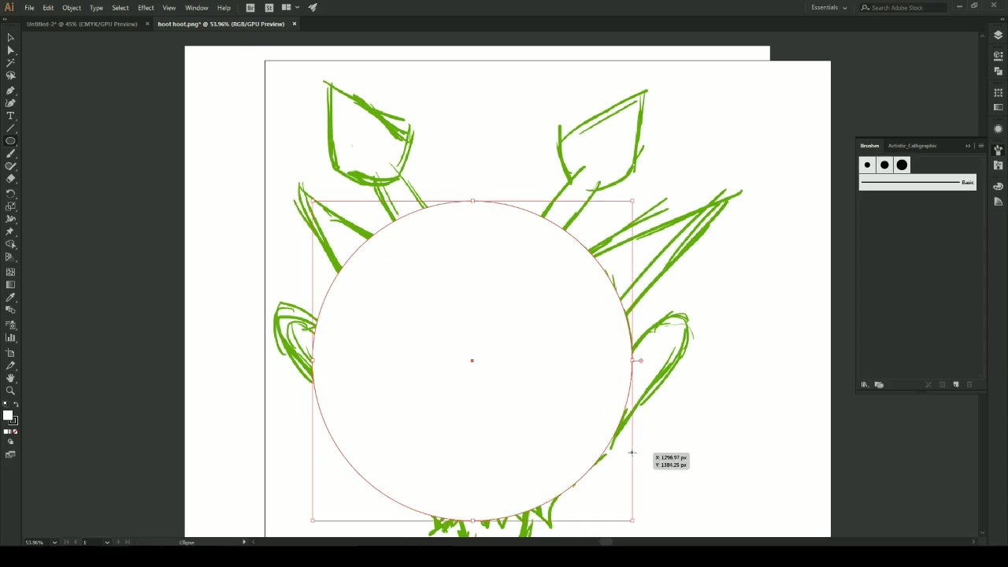
Remove the circle's fill and set its stroke weight to 13 px
double_click(8, 416)
left_click(752, 228)
left_click(15, 432)
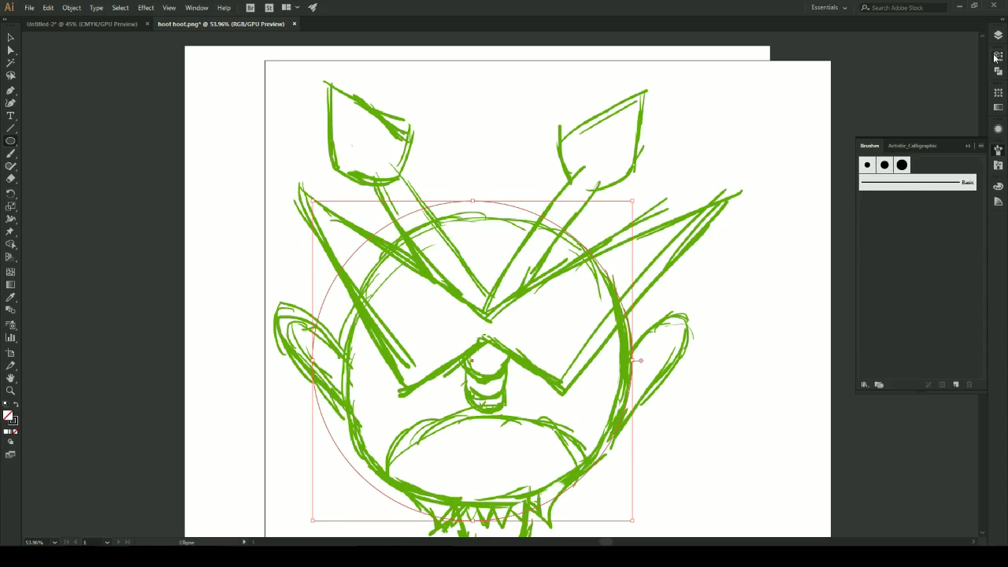
left_click(997, 56)
scroll(920, 182, "up", 12)
Scale and reposition the circle so that it fits the sketched head outline, squashing it slightly in height
left_click(10, 50)
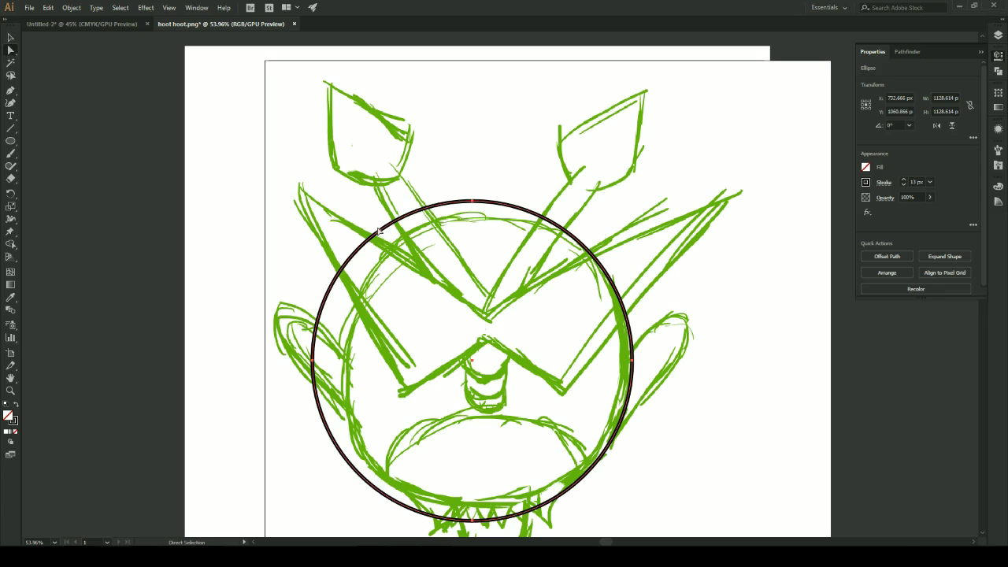
left_click_drag(379, 230, 400, 244)
scroll(471, 471, "down", 1)
left_click_drag(653, 495, 636, 478)
left_click(477, 177)
key("v")
left_click(476, 197)
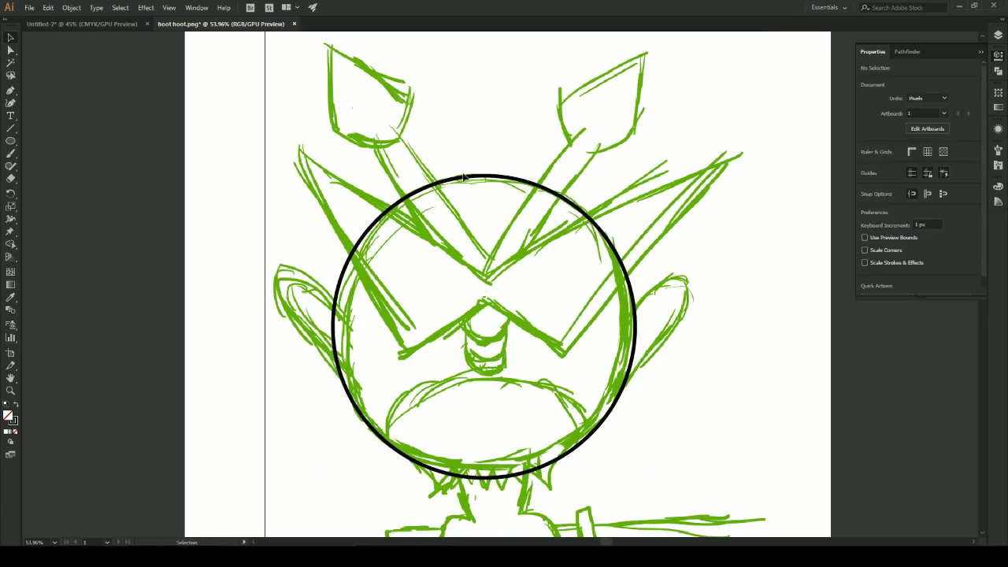
left_click(465, 177)
left_click_drag(628, 482, 632, 468)
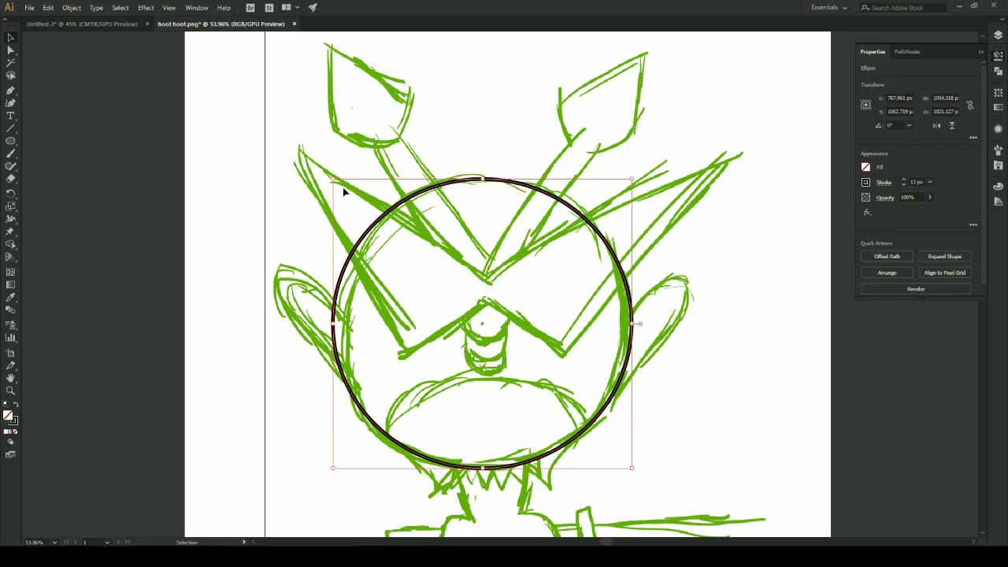
left_click_drag(334, 181, 337, 182)
left_click(784, 444)
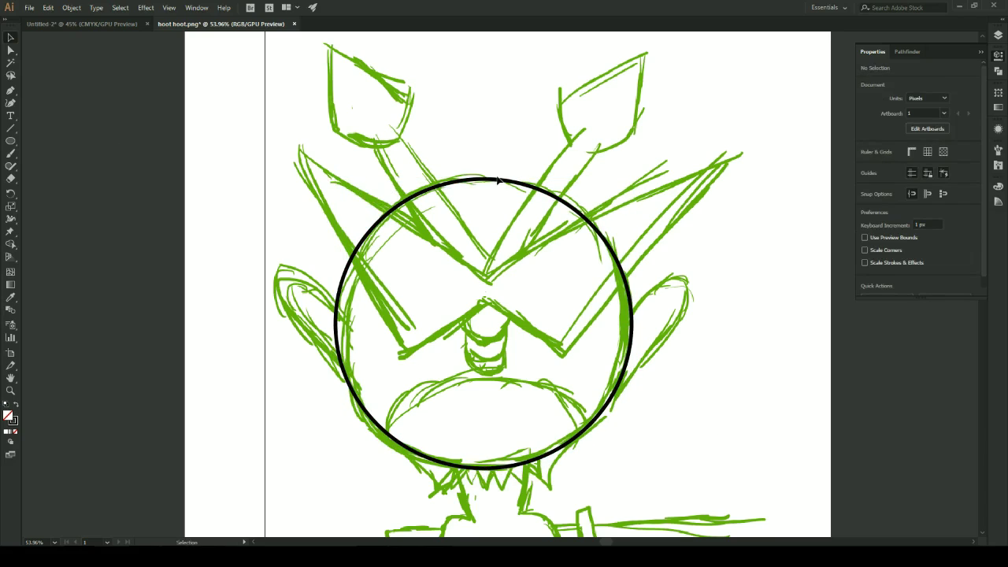
Add a new layer above the head outline's layer
key("F7")
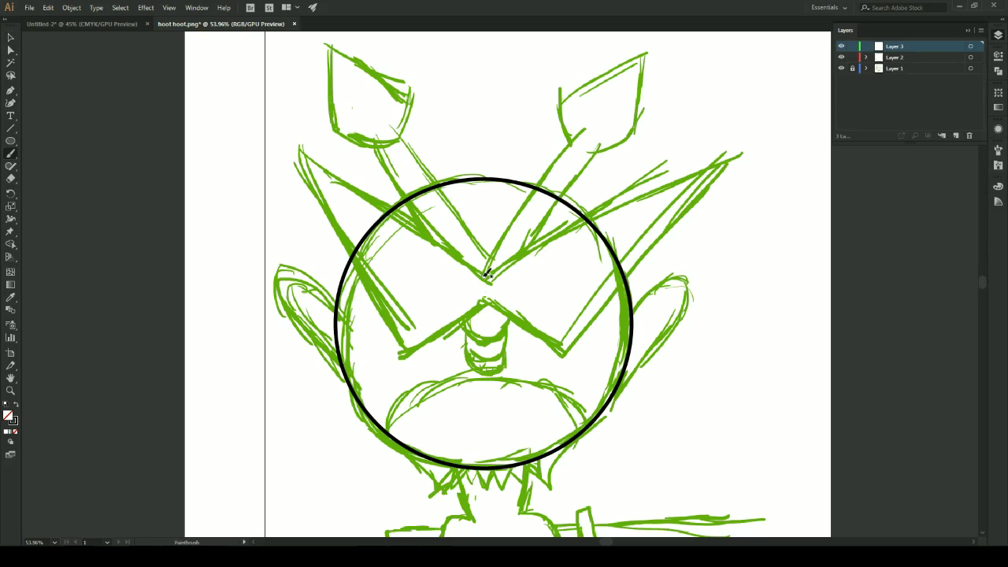
mouse_move(480, 274)
left_mouse_down()
mouse_move(518, 210)
mouse_move(590, 122)
mouse_move(580, 134)
mouse_move(562, 101)
mouse_move(632, 52)
mouse_move(628, 135)
mouse_move(593, 154)
mouse_move(566, 138)
mouse_move(480, 278)
mouse_move(597, 170)
left_mouse_up()
key("ctrl+z")
key("ctrl+z")
key("ctrl+z")
key("ctrl+z")
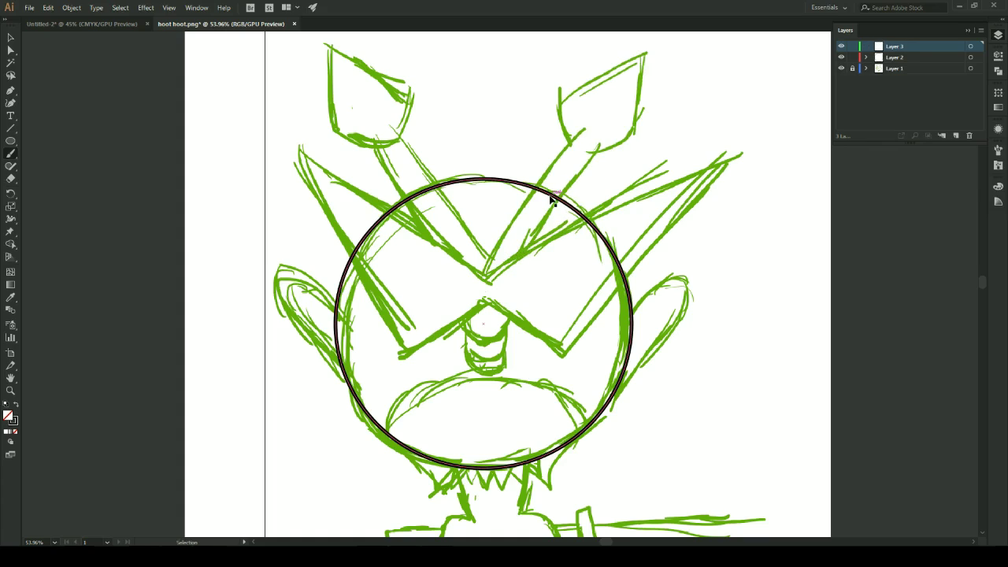
Trace the pointed mask outline over the sketch with straight line segments on Layer 3
key("backslash")
mouse_move(487, 277)
left_mouse_down()
mouse_move(723, 158)
mouse_move(564, 356)
mouse_move(486, 301)
mouse_move(401, 355)
mouse_move(298, 147)
mouse_move(487, 278)
left_mouse_up()
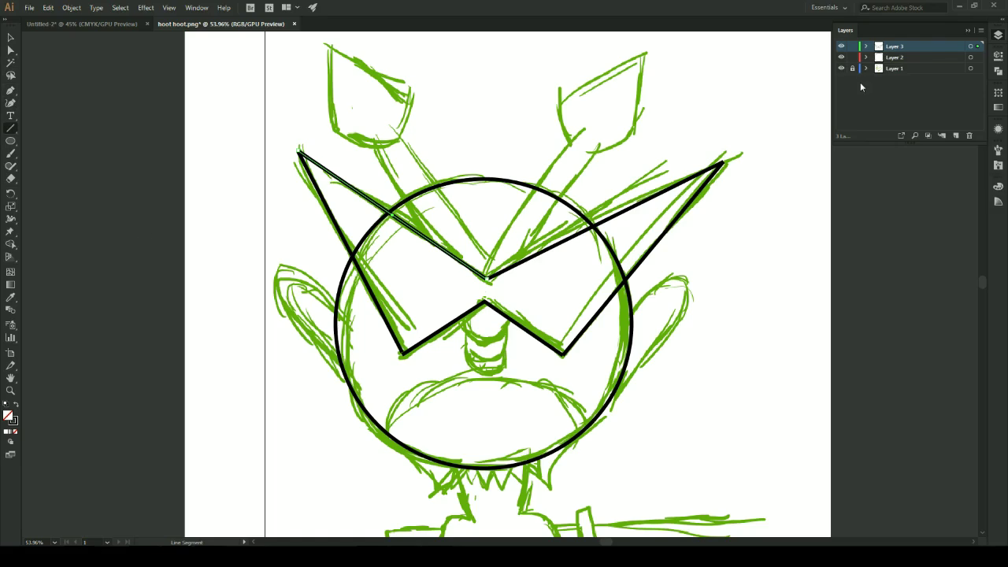
Add another layer on top, lock Layer 3, and make Layer 2 the active layer
left_click(906, 69)
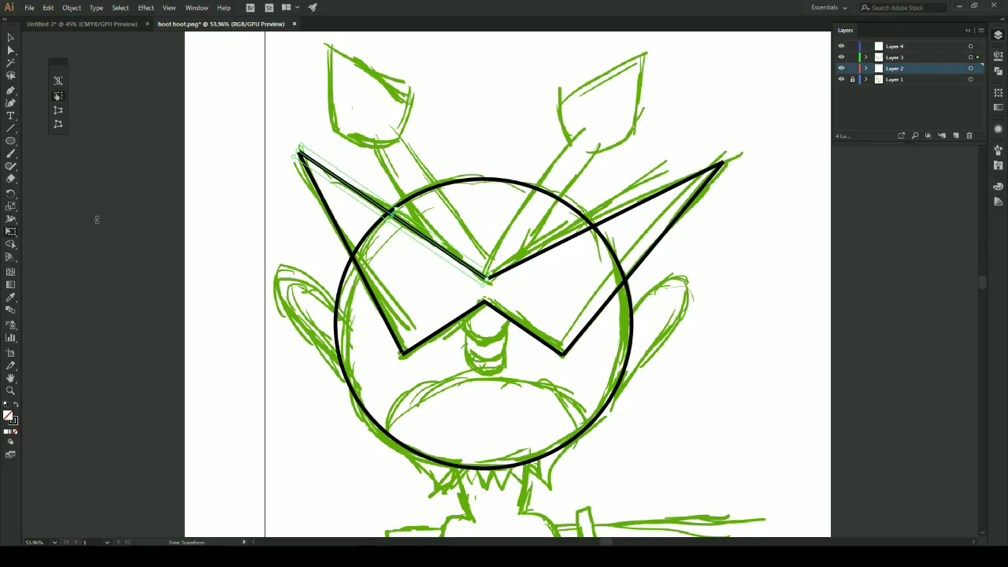
key("shift+e")
left_click(852, 58)
left_click(906, 69)
Try to erase the part of the head outline that runs through the right half of the mask
left_click_drag(598, 231, 615, 234)
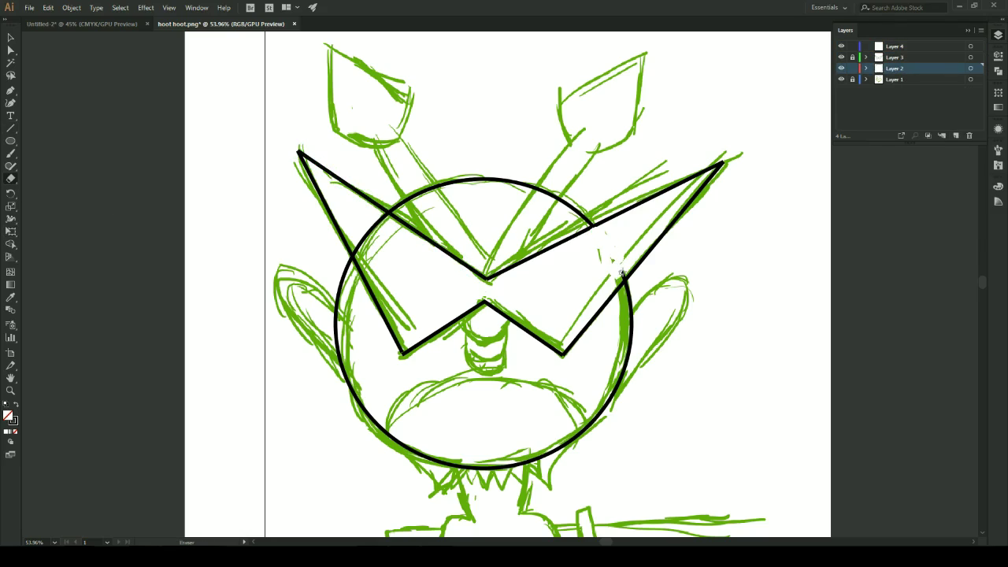
left_click_drag(622, 277, 621, 279)
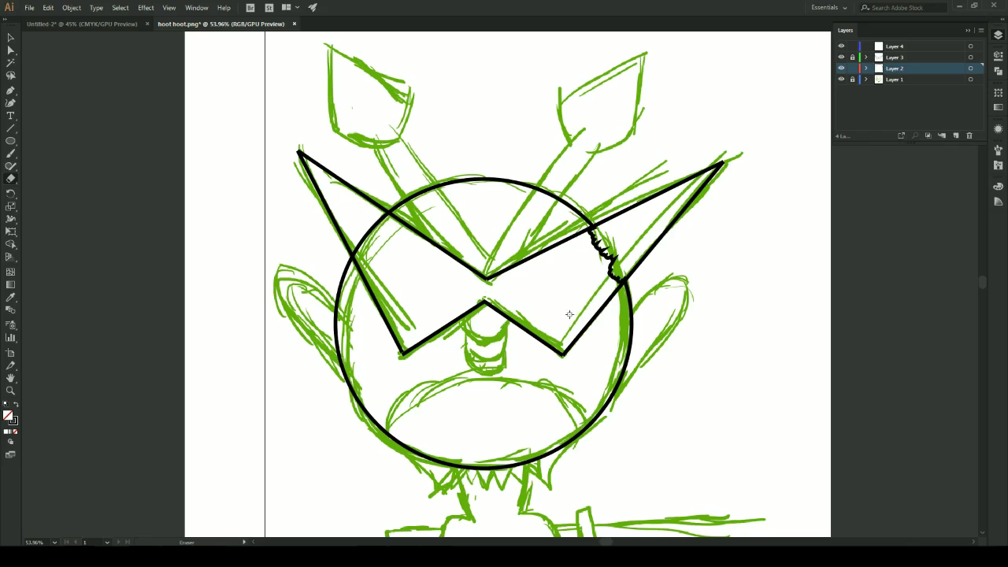
key("ctrl+z")
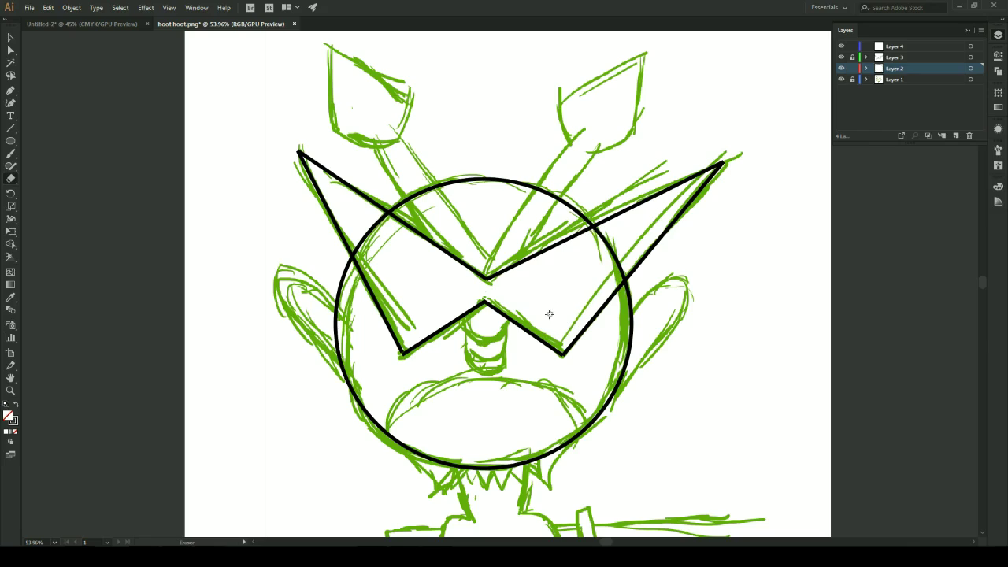
left_click_drag(599, 268, 526, 364)
Lock Layer 2 and brush the right antenna's stem and leaf-shaped tip over the sketch on Layer 4
left_click(852, 68)
left_click(860, 47)
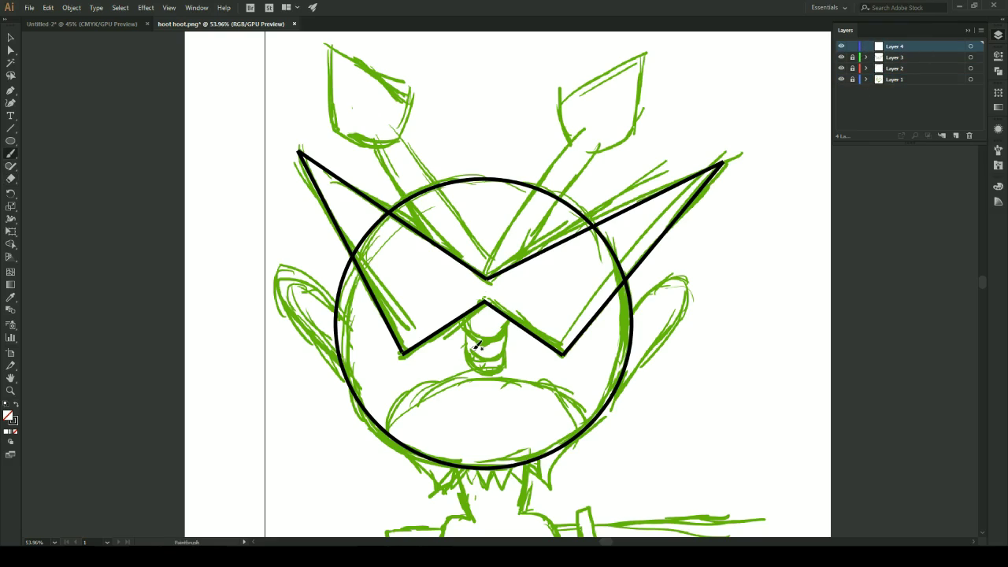
mouse_move(498, 242)
left_mouse_down()
mouse_move(574, 147)
mouse_move(565, 128)
mouse_move(628, 58)
left_mouse_up()
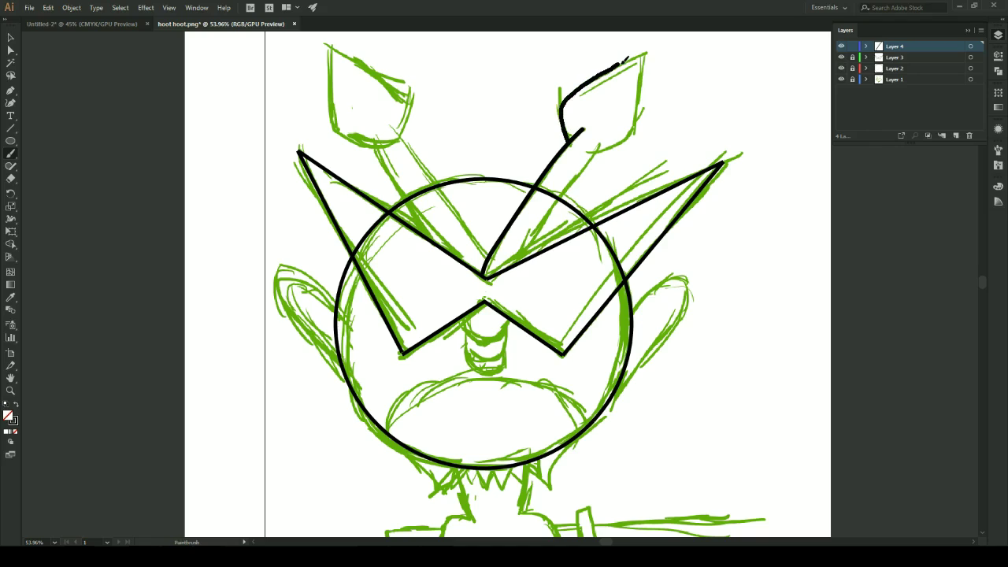
mouse_move(600, 140)
left_mouse_down()
mouse_move(577, 186)
mouse_move(504, 275)
left_mouse_up()
Delete the surplus anchor points from the outer stem line of the right antenna to straighten it
key("a")
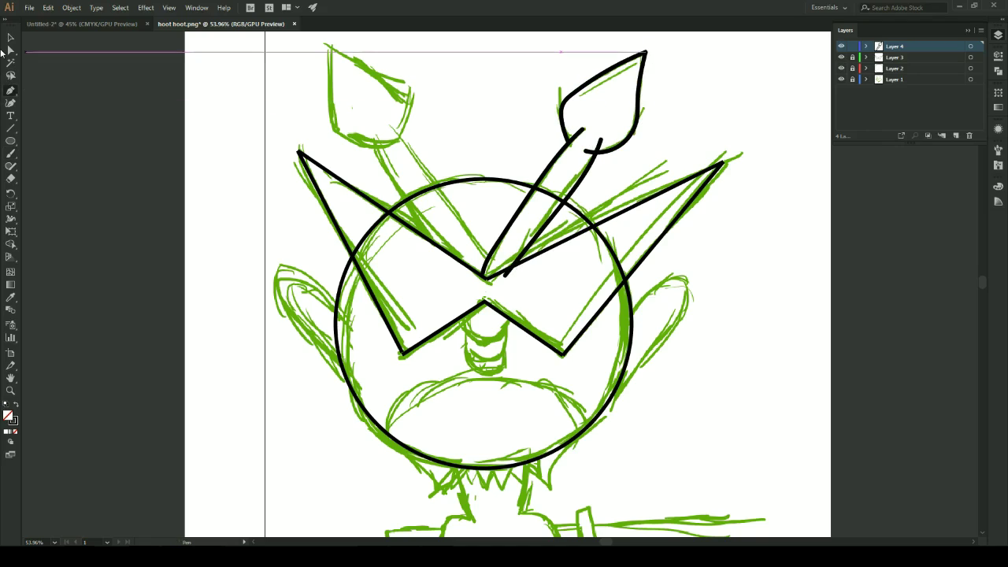
left_click_drag(9, 91, 63, 115)
left_click(577, 186)
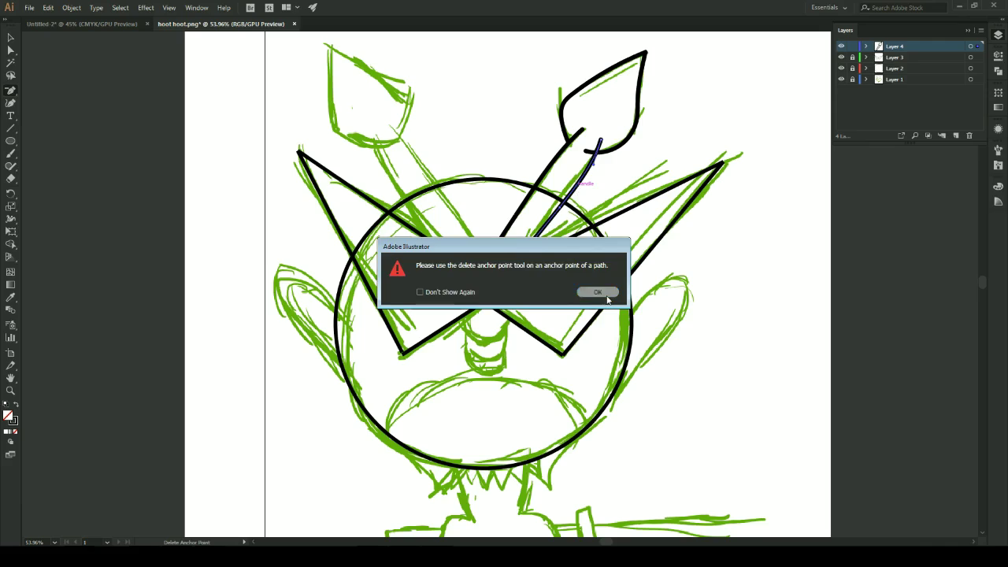
left_click(599, 293)
left_click(561, 208)
left_click(505, 275)
Adjust the open end of the right antenna's tip and pull the outer stem line's lower end onto the mask edge
key("a")
left_click(576, 148)
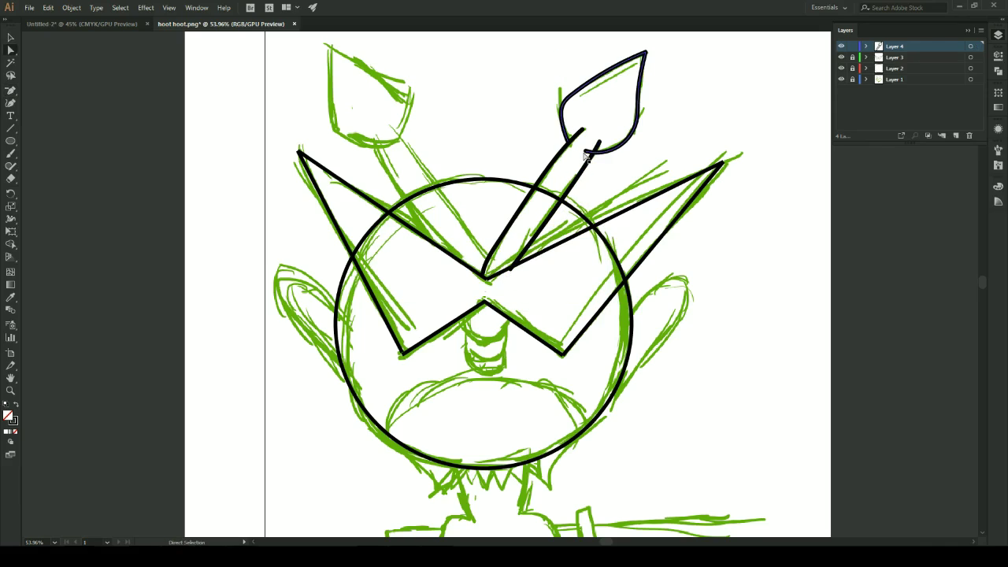
left_click_drag(586, 151, 595, 156)
key("ctrl+z")
left_click(642, 112)
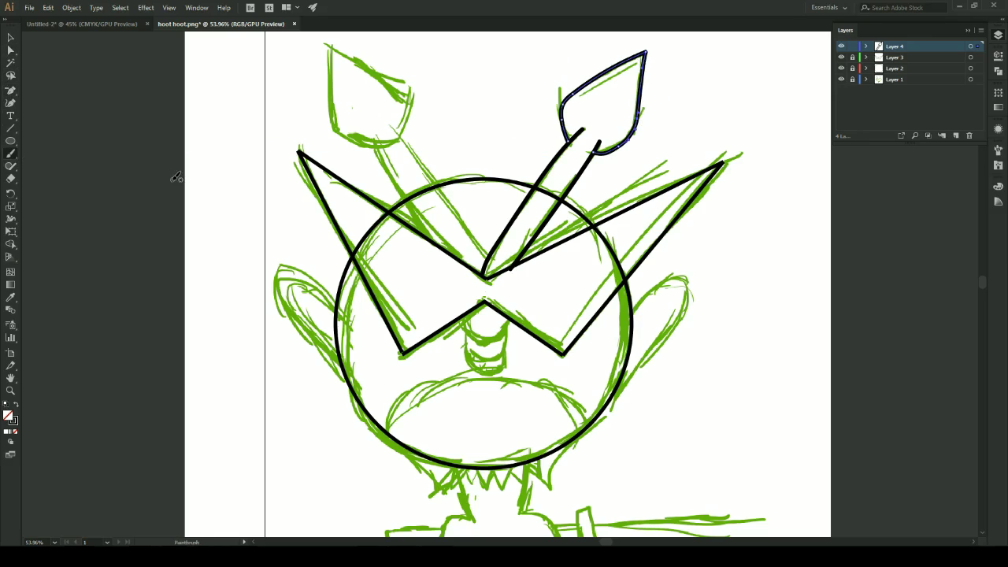
left_click_drag(511, 269, 516, 265)
left_click(556, 293)
left_click(583, 309)
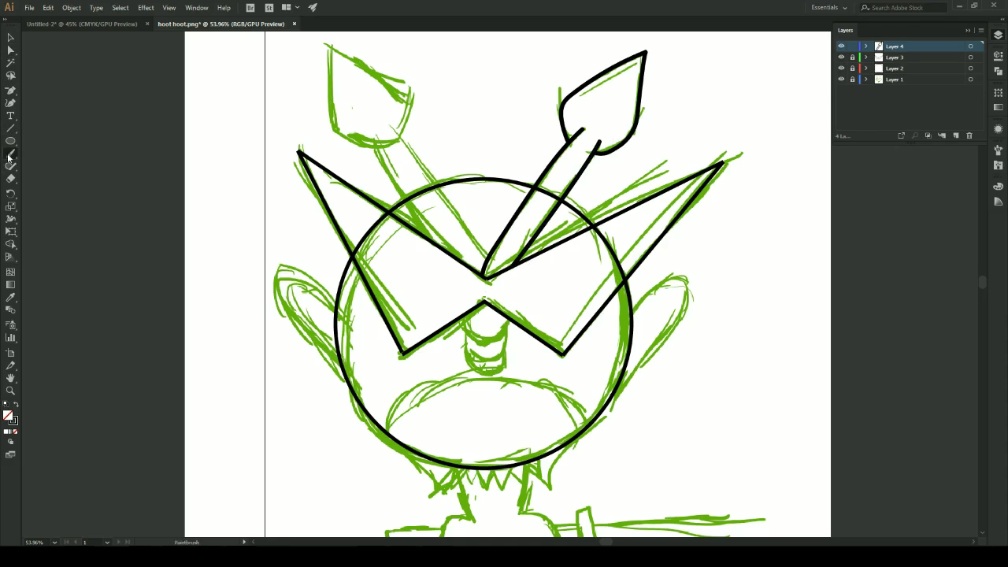
Brush the left antenna over the sketch and reshape its tip's right corner by removing surplus anchors and moving the remaining ones
mouse_move(368, 132)
left_mouse_down()
mouse_move(428, 214)
mouse_move(425, 160)
mouse_move(488, 253)
mouse_move(335, 108)
mouse_move(376, 68)
mouse_move(404, 141)
left_mouse_up()
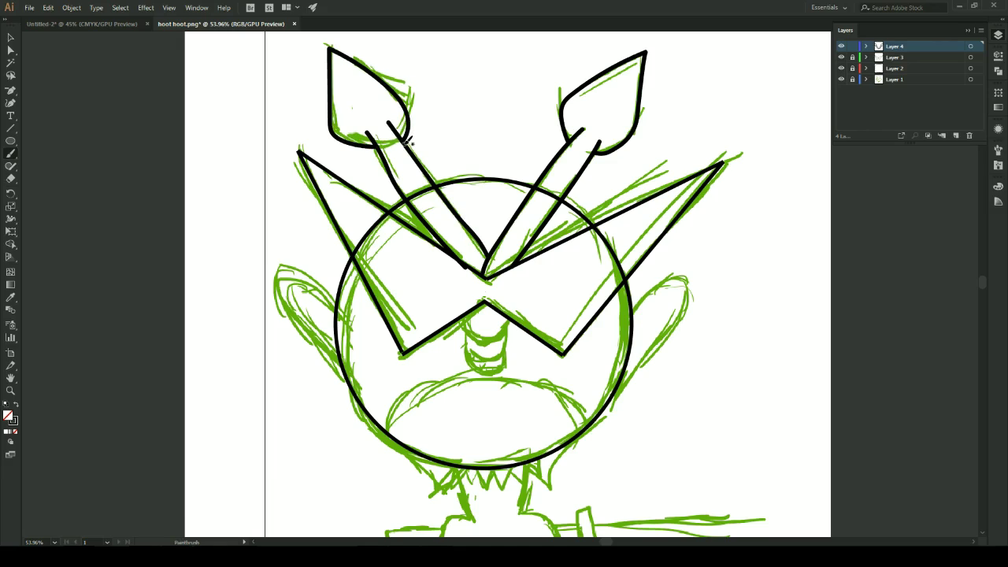
left_click(11, 51)
left_click(407, 90)
left_click(10, 90)
left_click(398, 84)
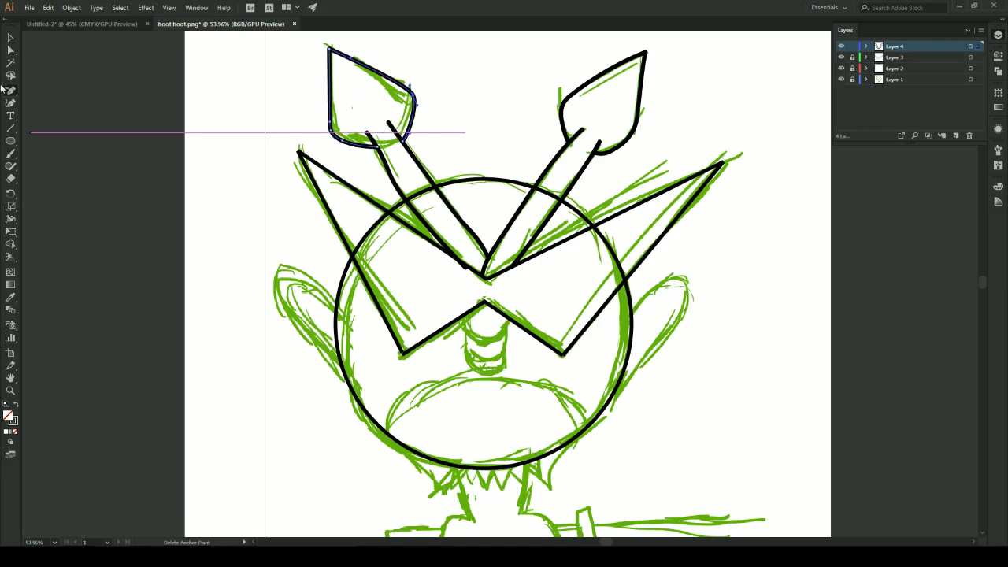
left_click(10, 51)
left_click_drag(414, 94, 410, 90)
left_click_drag(403, 141, 404, 142)
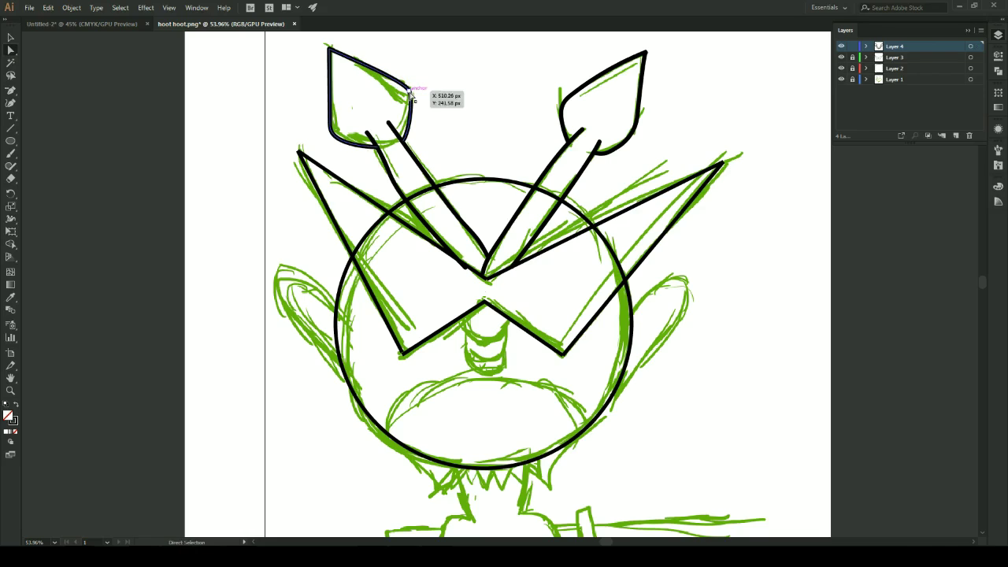
left_click_drag(410, 90, 412, 93)
left_click(454, 107)
left_click(454, 111)
Delete the surplus anchor points along the outer stem line of the left antenna to smooth it
key("minus")
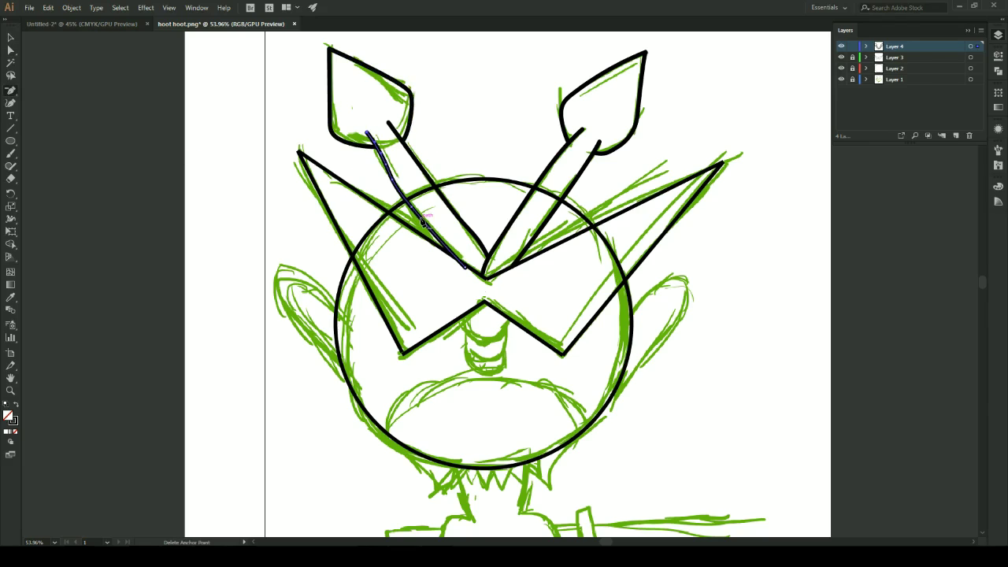
left_click(393, 184)
left_click(384, 164)
left_click(383, 165)
left_click(601, 292)
key("a")
Straighten the inner stem line of the left antenna by deleting its intermediate anchor points
left_click(417, 162)
left_click(11, 91)
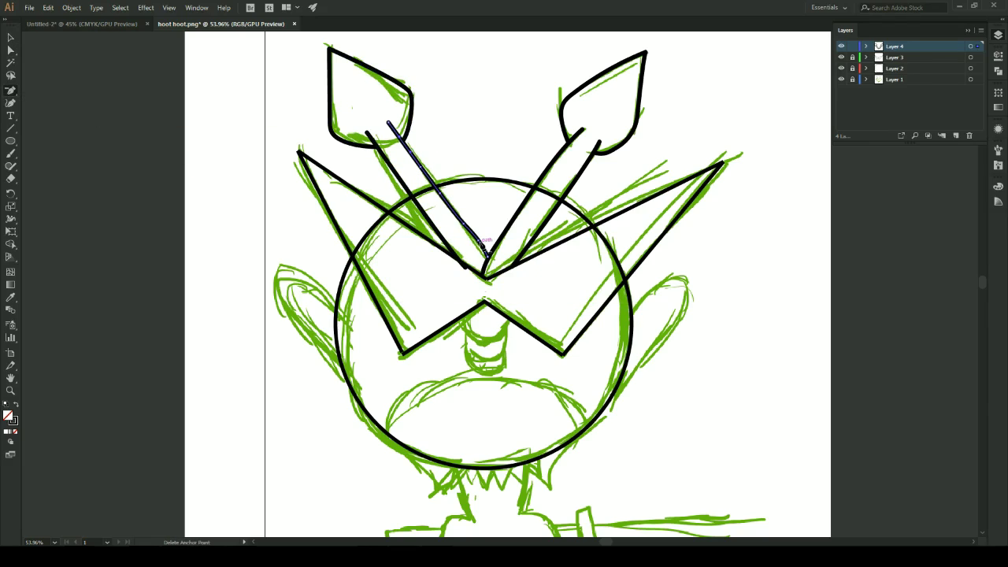
left_click(478, 240)
left_click(464, 224)
left_click(440, 191)
left_click(417, 162)
Remove surplus anchors from the right antenna's inner stem line so that it ends where the two stems meet
left_click(10, 52)
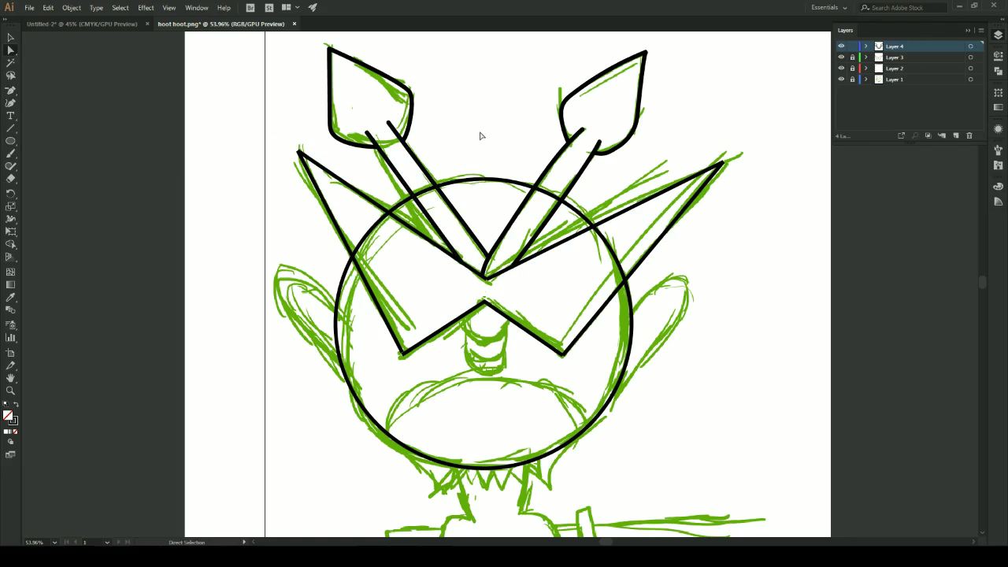
key("minus")
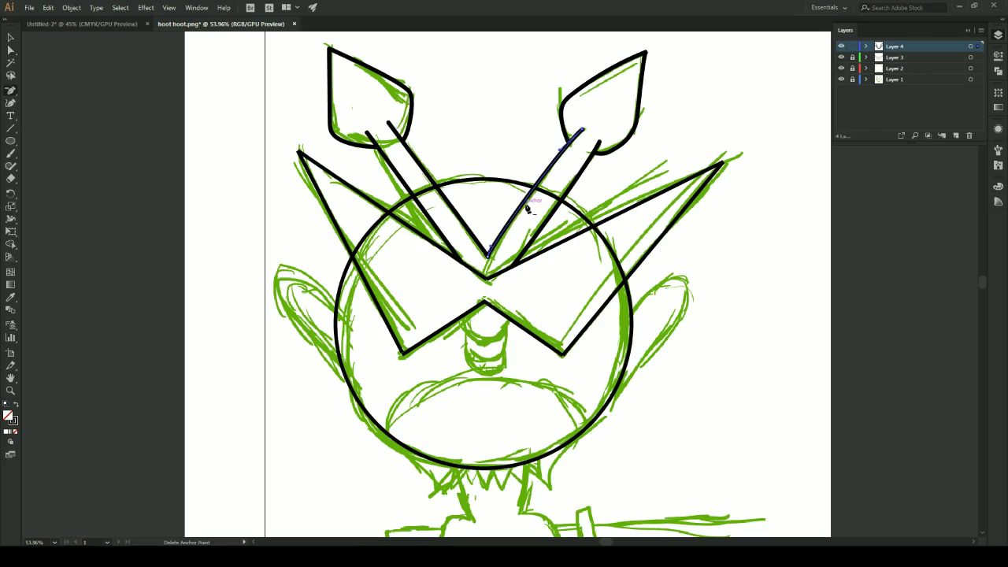
key("a")
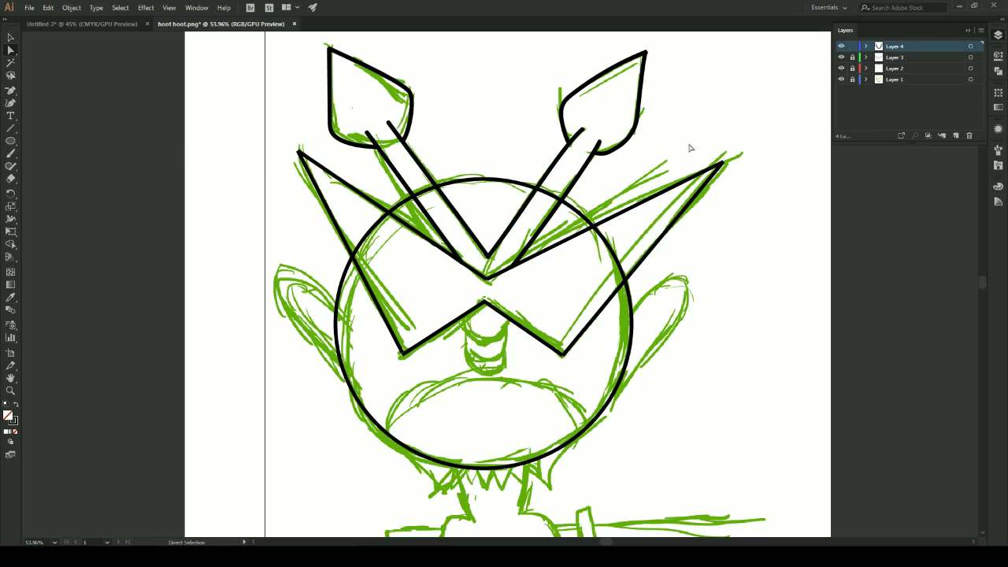
Add a new layer directly above Layer 2
scroll(749, 427, "down", 3)
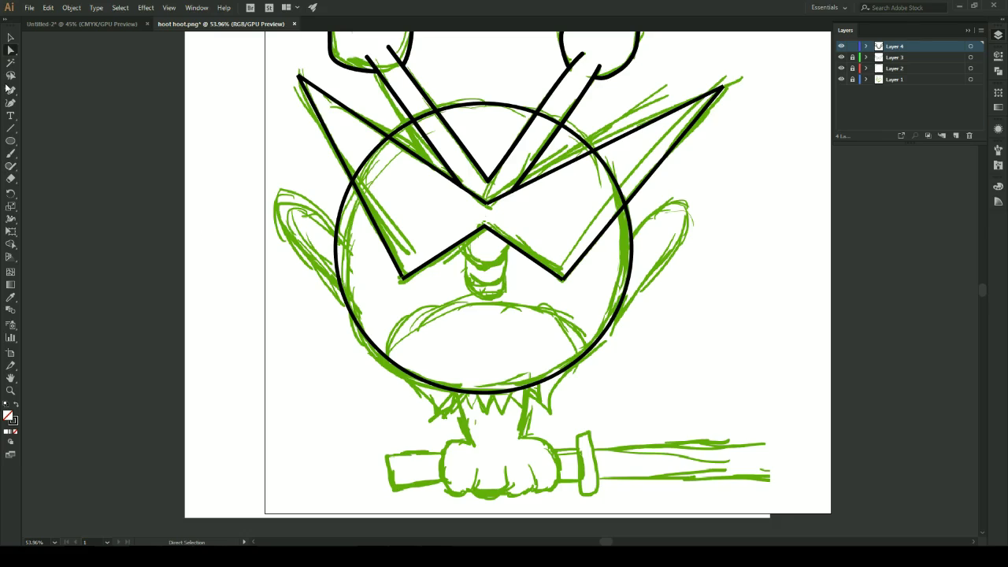
left_click(914, 68)
left_click(955, 135)
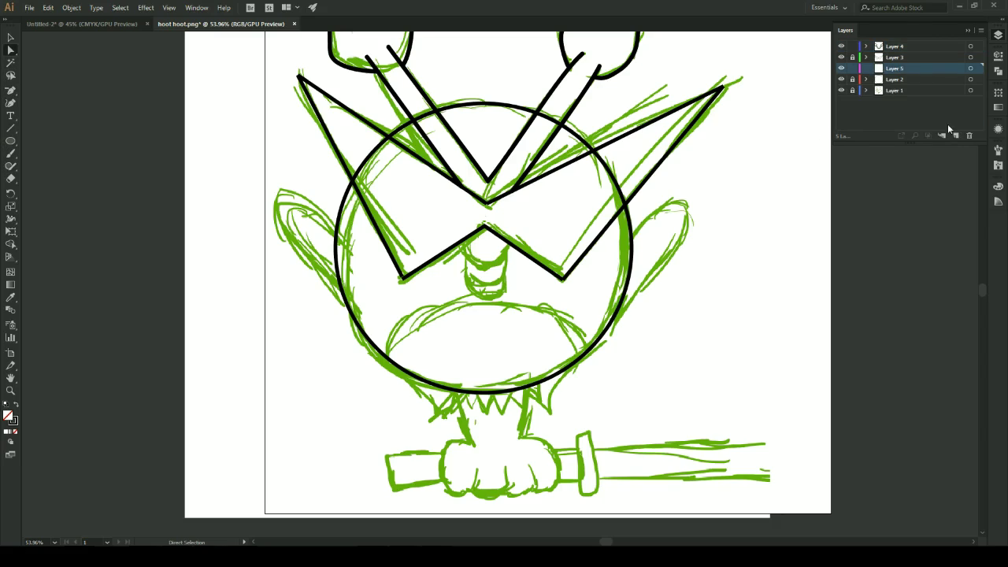
Trace both ears on Layer 5 with the Paintbrush, and smooth the right ear's tip by removing surplus anchors and adjusting its handle
mouse_move(639, 229)
left_mouse_down()
mouse_move(680, 252)
mouse_move(618, 311)
left_mouse_up()
left_click_drag(284, 198, 354, 309)
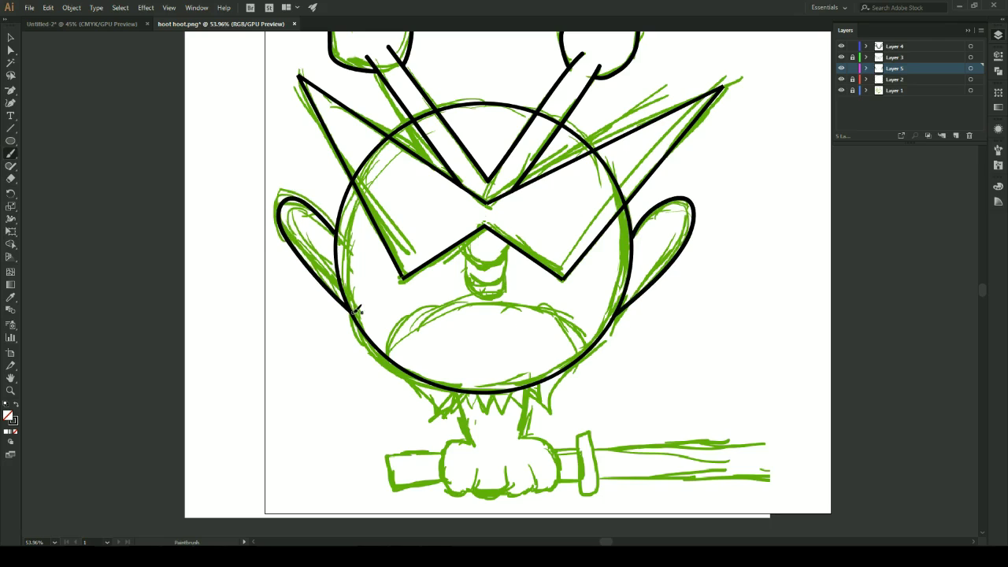
left_click(8, 92)
left_click(668, 206)
key("Return")
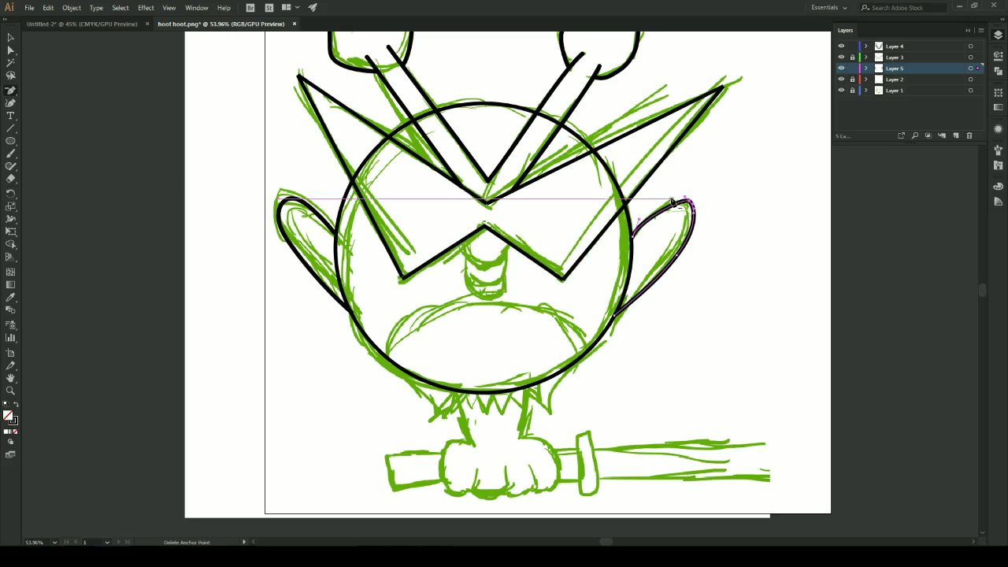
key("a")
left_click_drag(685, 197, 672, 187)
left_click(751, 241)
Smooth the left ear's outline by deleting surplus anchor points and adjusting the curve handles around its tip
left_click(301, 201)
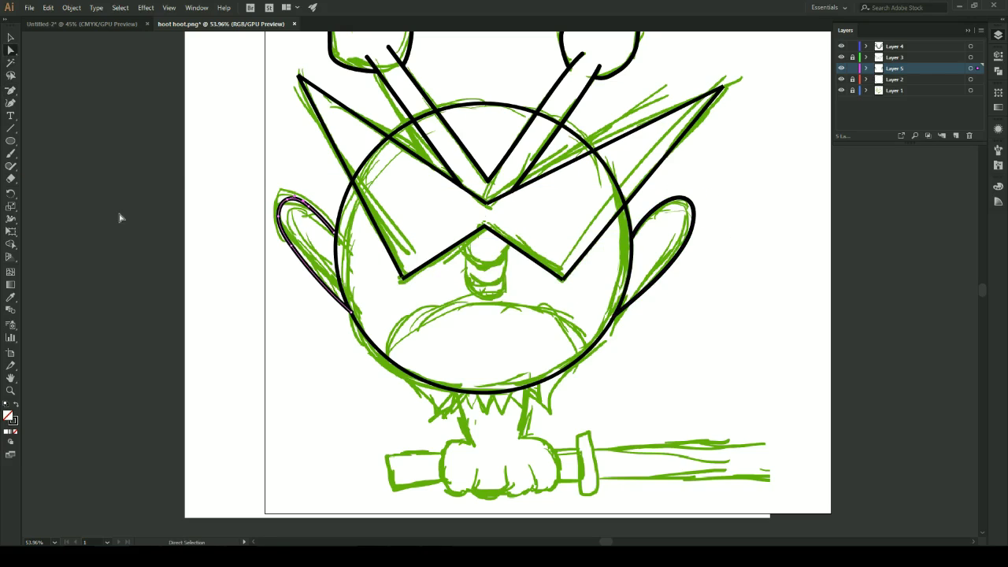
left_click(308, 206)
key("a")
left_click_drag(318, 213, 328, 200)
left_click(297, 223)
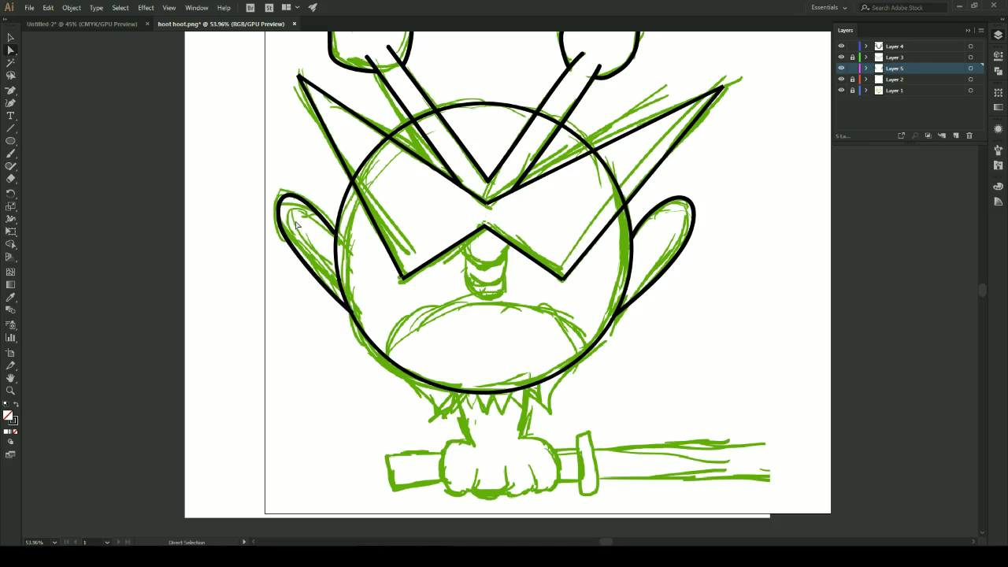
left_click(335, 236)
left_click(378, 274)
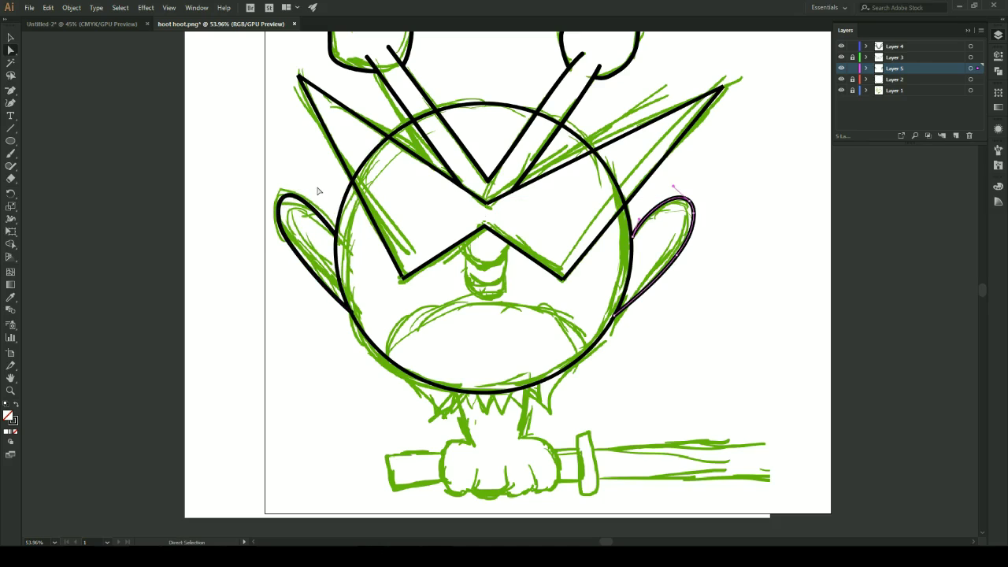
left_click(333, 217)
left_click(282, 224)
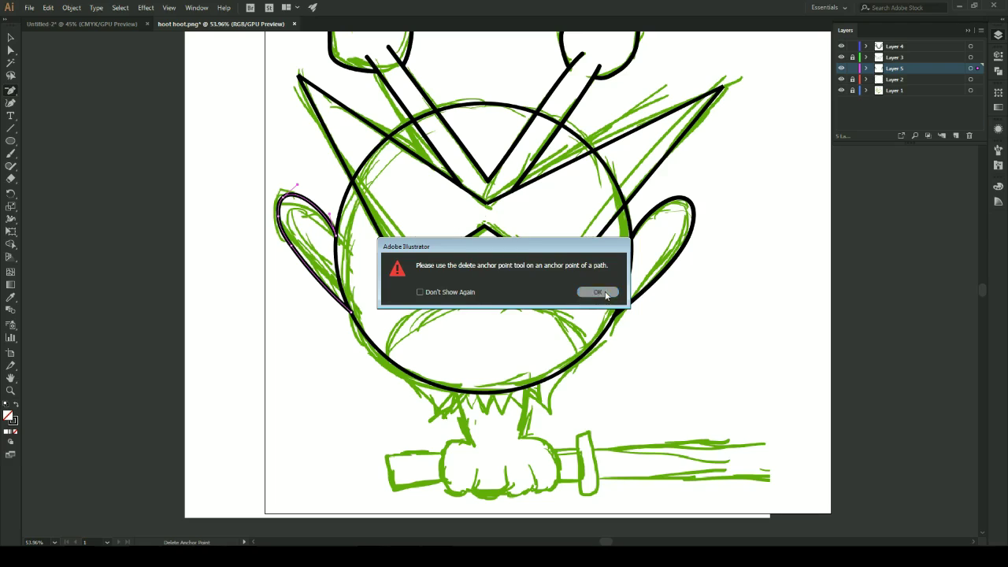
left_click(597, 293)
key("a")
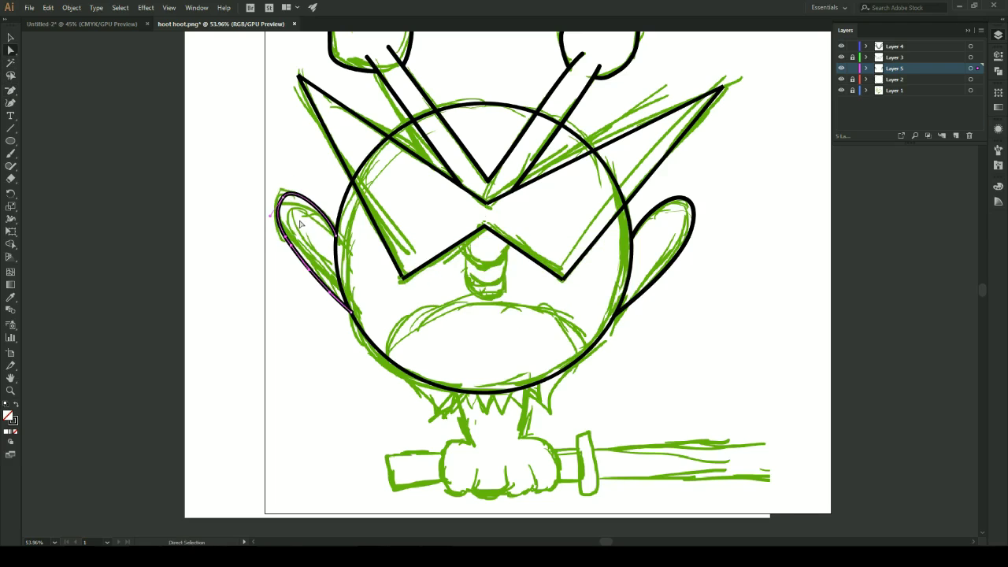
left_click_drag(285, 198, 268, 214)
left_click(247, 308)
Trace the two large jaw tufts and the row of small spikes beneath the chin with the Paintbrush
scroll(339, 405, "down", 3)
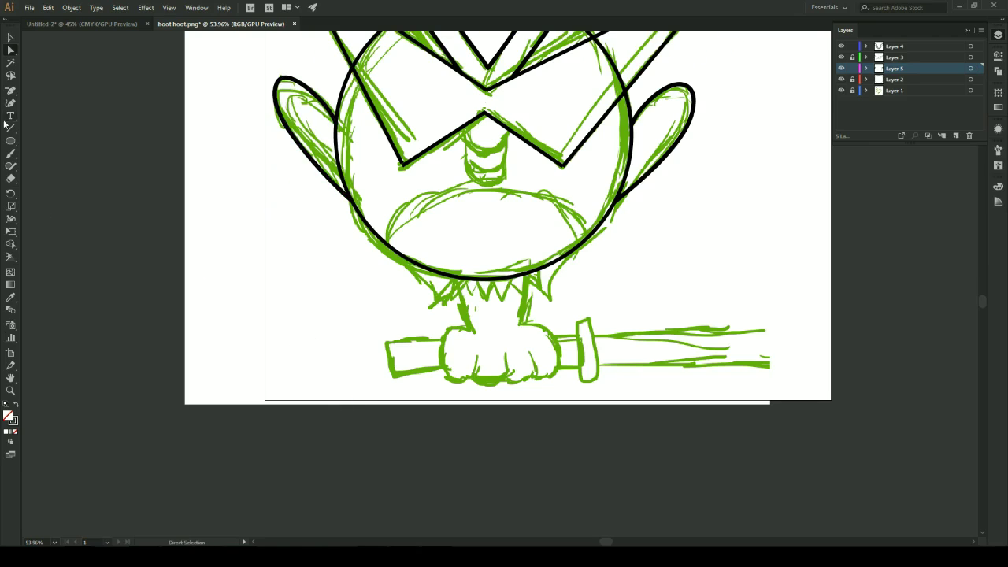
left_click_drag(461, 282, 479, 282)
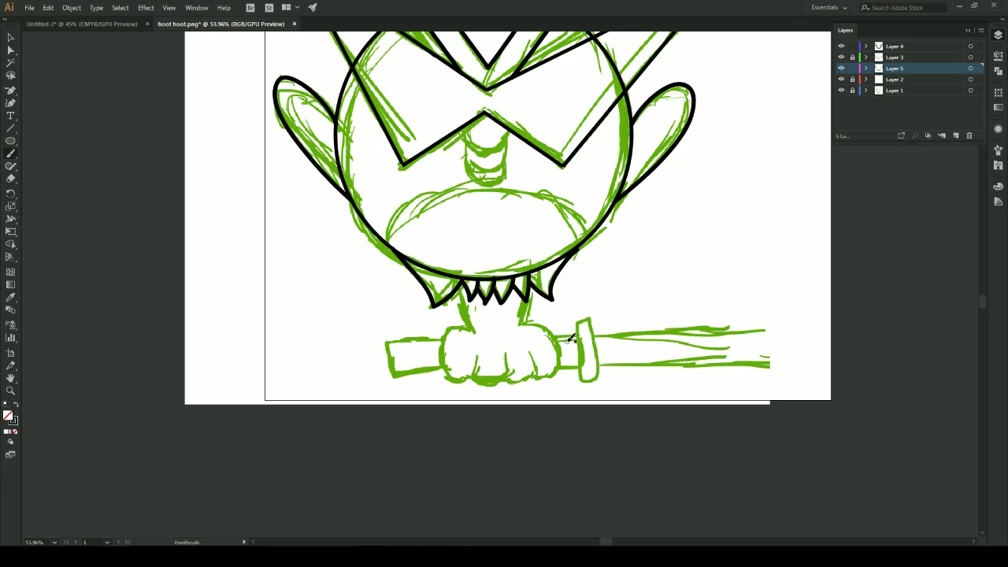
left_click_drag(526, 301, 526, 295)
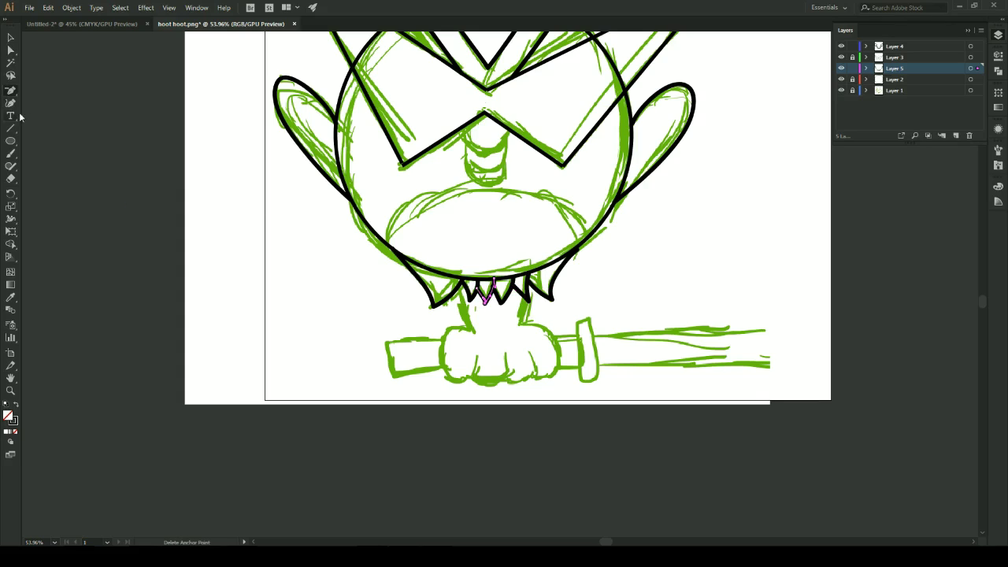
Sharpen the small spikes under the chin by deleting surplus anchor points and repositioning their tips and upper ends
left_click(7, 55)
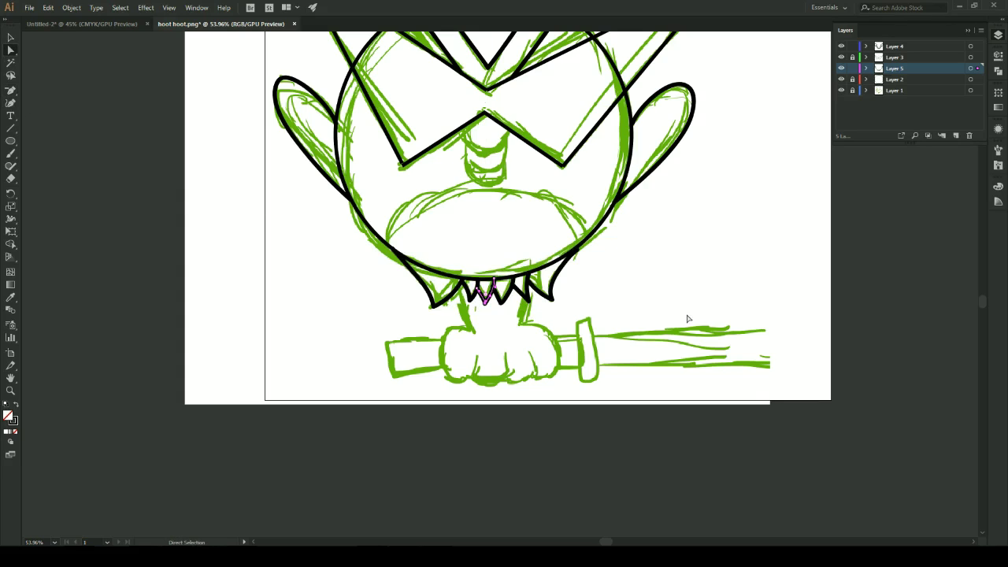
left_click(688, 317)
left_click_drag(501, 304, 502, 308)
left_click(15, 94)
left_click(503, 301)
left_click(583, 293)
left_click(502, 301)
left_click(10, 51)
left_click(578, 250)
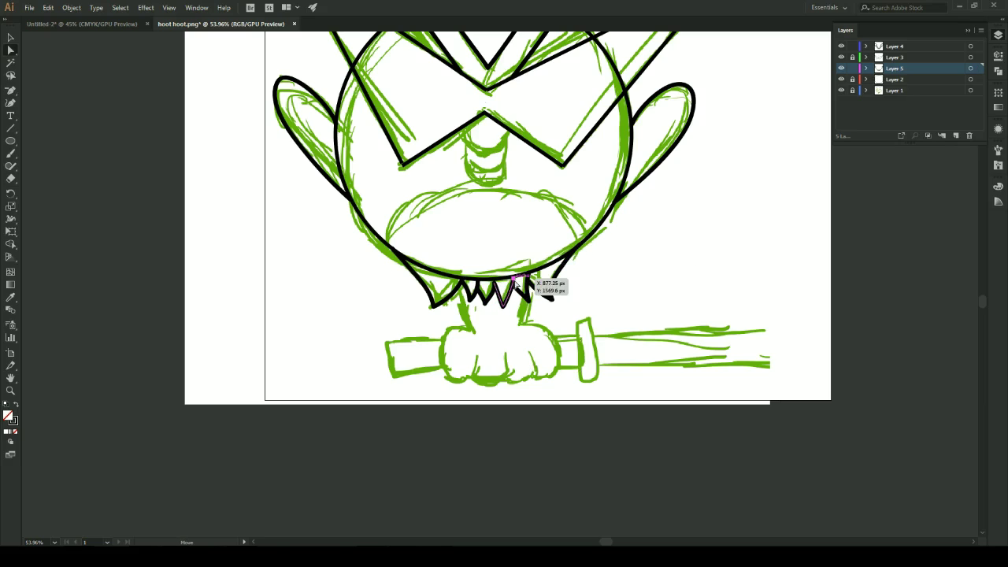
left_click_drag(484, 293, 485, 294)
Add a new layer directly below Layer 5 and trace the wrist and the clenched fist with its fingers
left_click(955, 136)
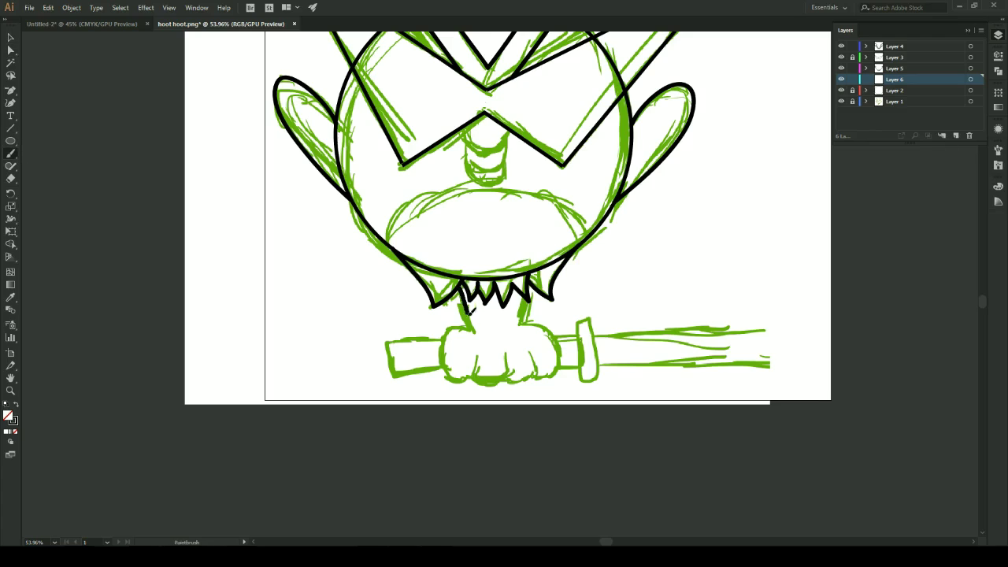
left_click_drag(447, 375, 476, 353)
left_click_drag(557, 355, 527, 347)
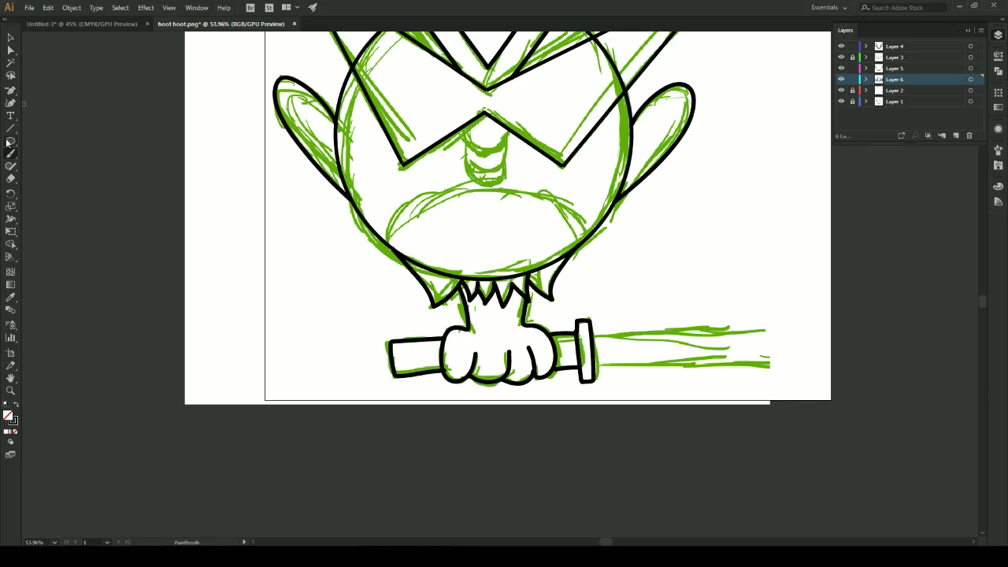
Undo the freehand strokes of the sword's handle and guard
key("ctrl+z")
key("ctrl+z")
key("ctrl+z")
key("ctrl+z")
Add a layer above Layer 2 and draw the sword as a rectangle about 1384 by 115 px with a 9 px stroke
left_click(895, 91)
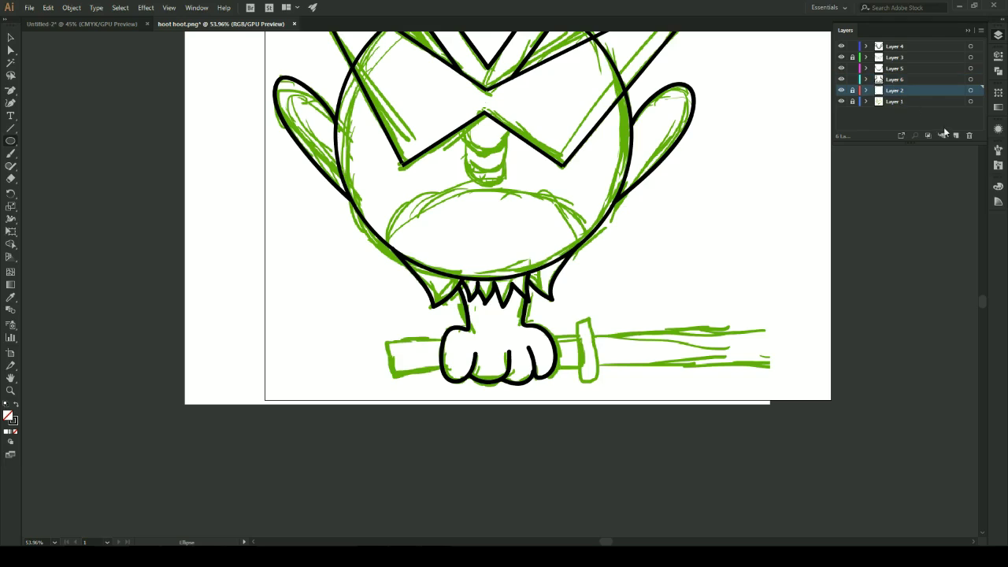
key("m")
left_click_drag(382, 336, 773, 367)
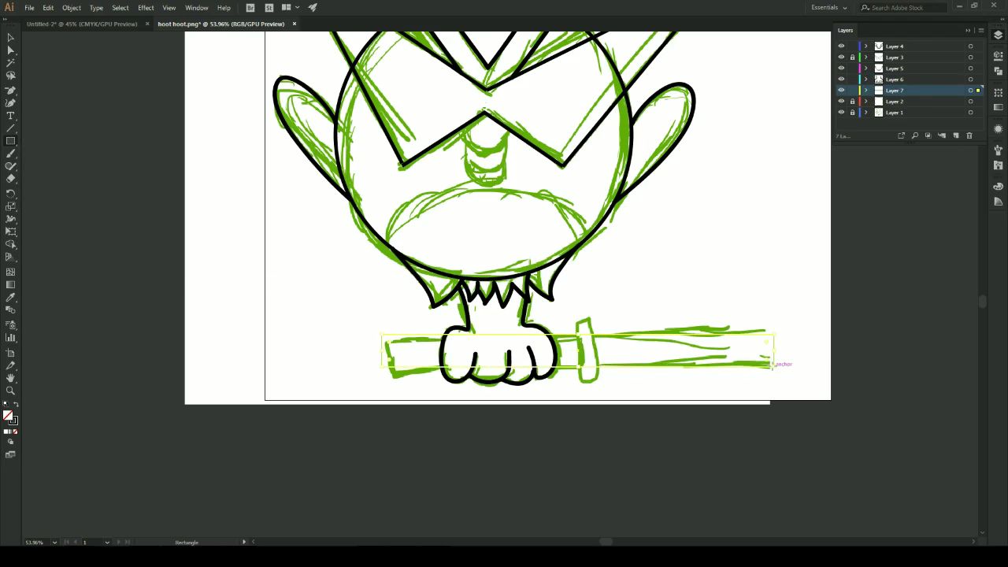
left_click(997, 56)
scroll(920, 181, "up", 7)
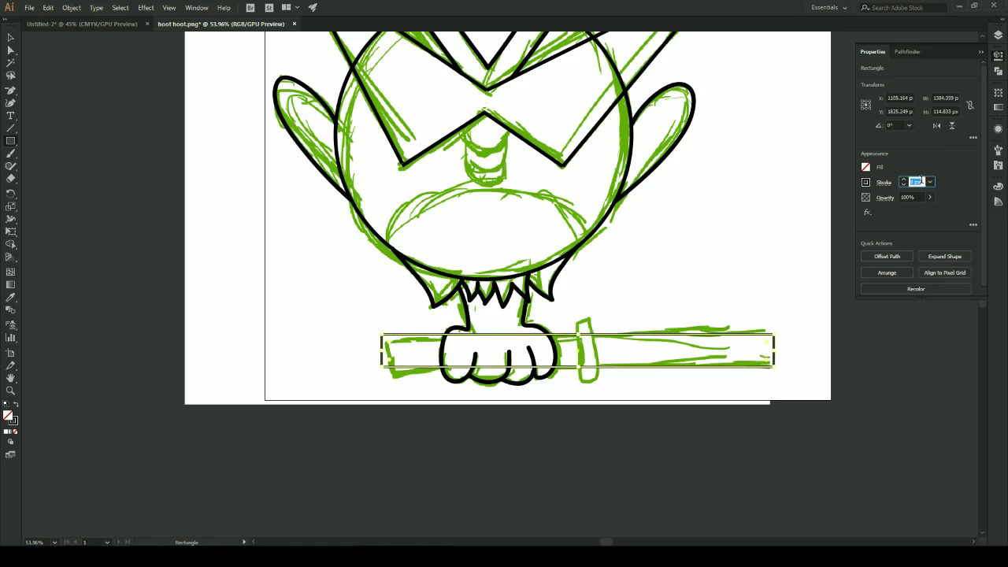
Reshape the sword rectangle's right end into a slanted, pointed tip and shift the whole shape slightly down
left_click(11, 51)
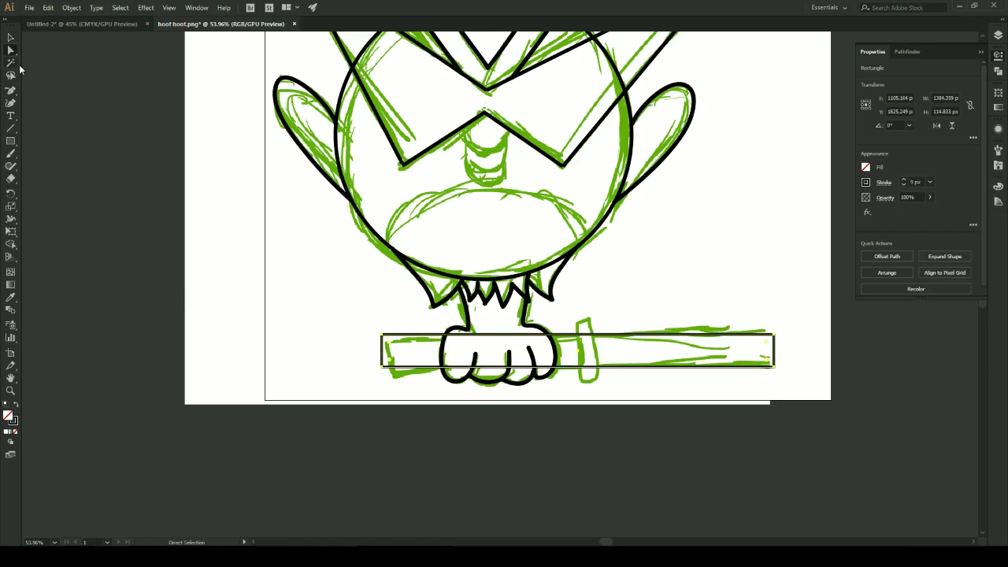
mouse_move(775, 336)
left_mouse_down()
mouse_move(764, 340)
mouse_move(774, 337)
mouse_move(776, 368)
mouse_move(828, 370)
mouse_move(763, 339)
left_mouse_up()
left_click(790, 352)
left_click_drag(764, 339, 761, 336)
left_click(709, 355)
left_click(10, 38)
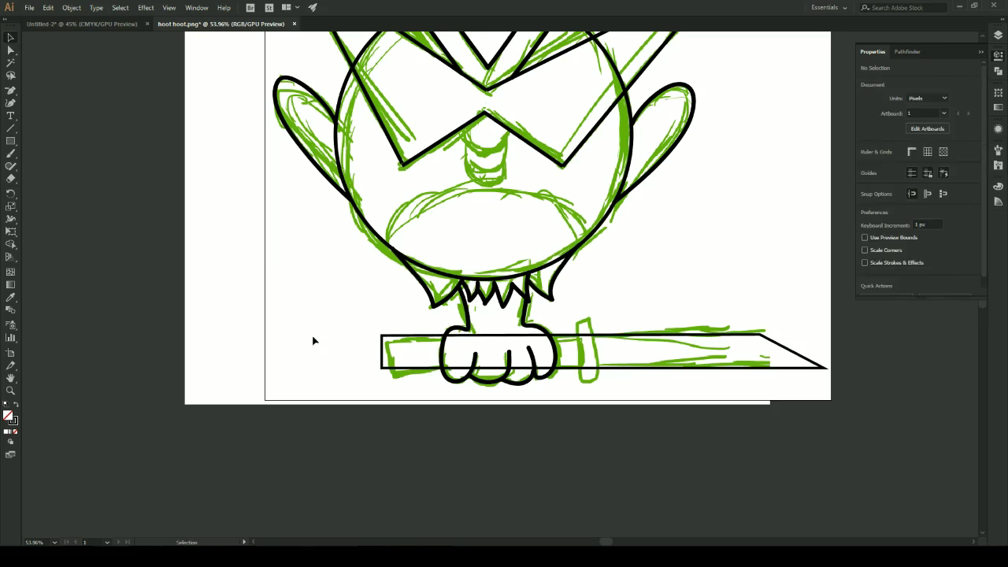
left_click_drag(431, 336, 431, 340)
left_click(645, 283)
Draw a narrow upright rounded rectangle as the sword's guard and position it over the sketch to the right of the fist
left_click(998, 36)
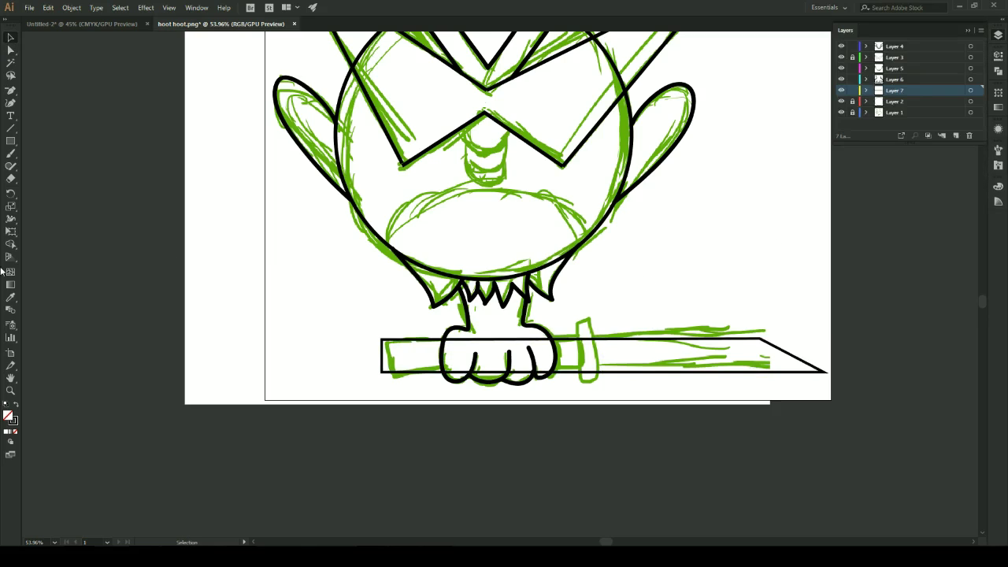
left_click_drag(10, 141, 48, 153)
left_click_drag(575, 322, 576, 356)
key("v")
left_click(246, 211)
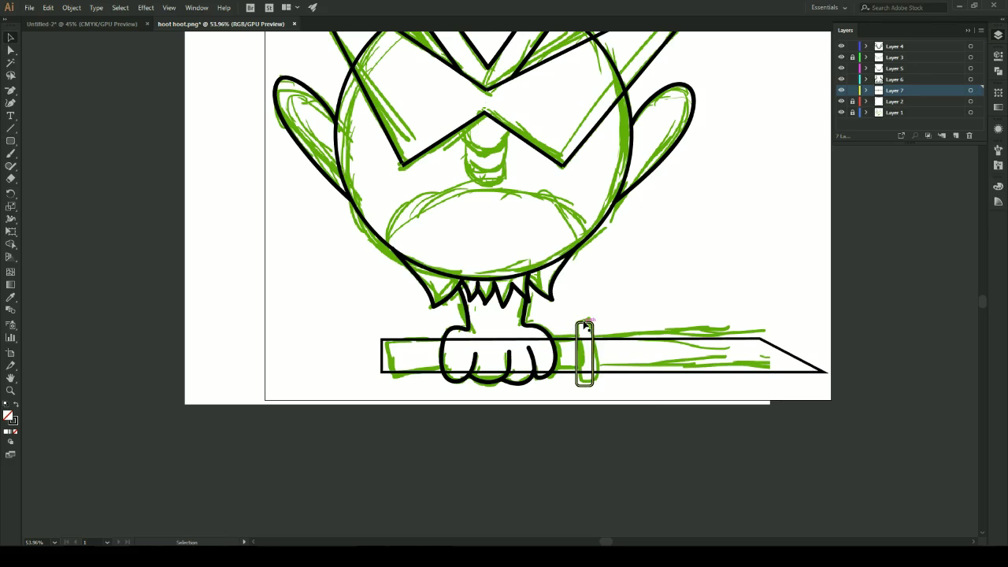
Add a new layer directly above Layer 2 and set its layer colour to purple
left_click(956, 136)
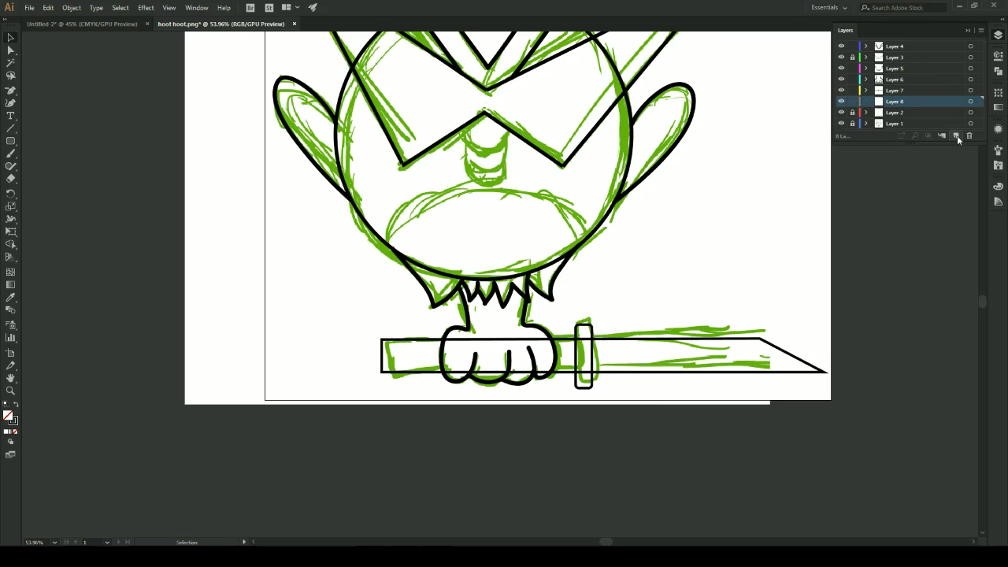
scroll(512, 148, "up", 2)
left_click(904, 57)
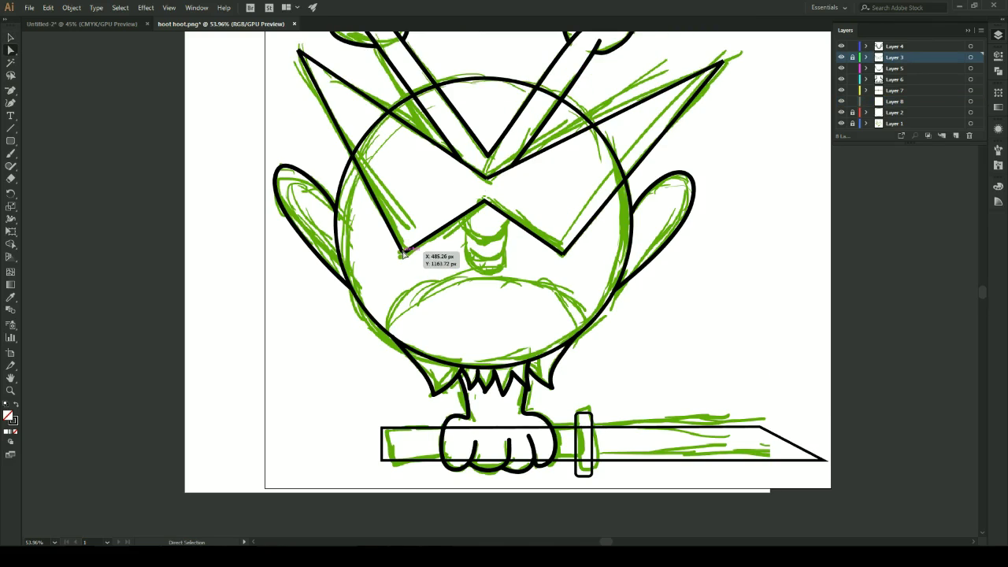
double_click(906, 101)
left_click(371, 249)
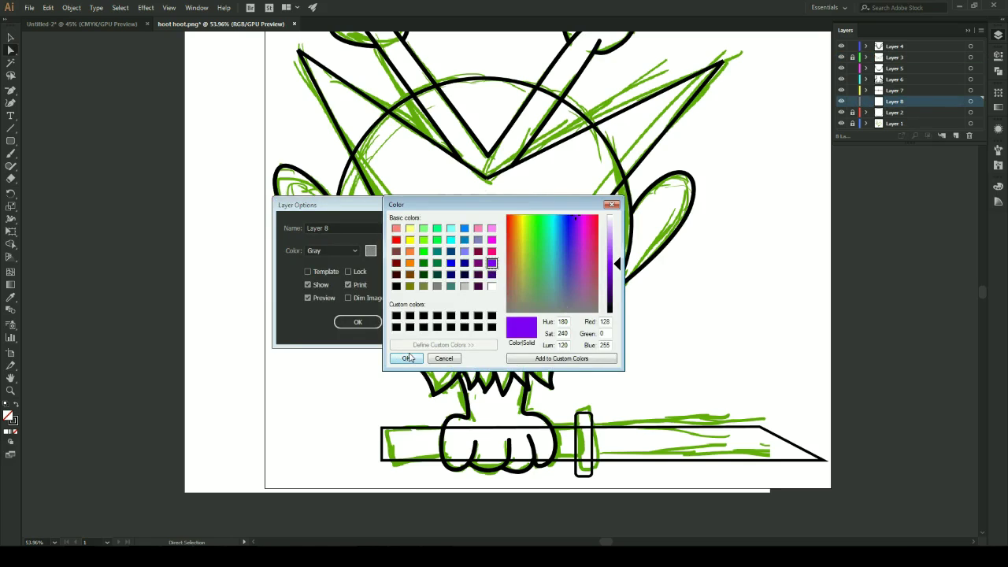
left_click(409, 355)
left_click(358, 321)
Trace the mouth's upper arc across the lower face with the Paintbrush
left_click_drag(431, 275, 511, 371)
mouse_move(246, 431)
left_mouse_down()
mouse_move(525, 309)
mouse_move(697, 372)
mouse_move(641, 407)
mouse_move(649, 427)
left_mouse_up()
key("ctrl+z")
Delete the intermediate anchor points along the mouth arc so that only its two end points remain
left_click(12, 90)
left_click(289, 395)
left_click(596, 292)
left_click(10, 51)
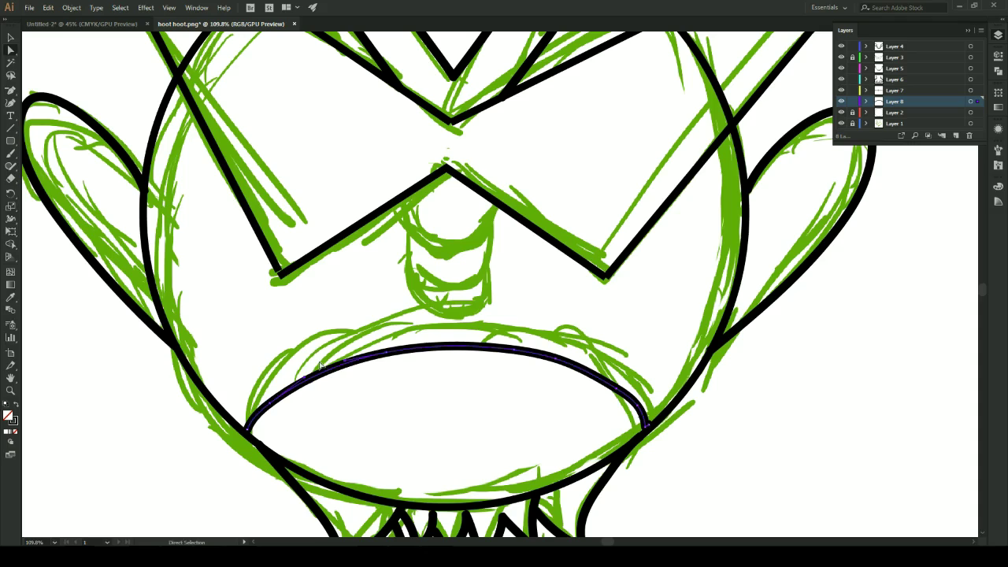
left_click(11, 90)
left_click(387, 355)
left_click(596, 291)
left_click(407, 352)
left_click(513, 348)
left_click(555, 358)
left_click(616, 388)
left_click(637, 405)
left_click(646, 427)
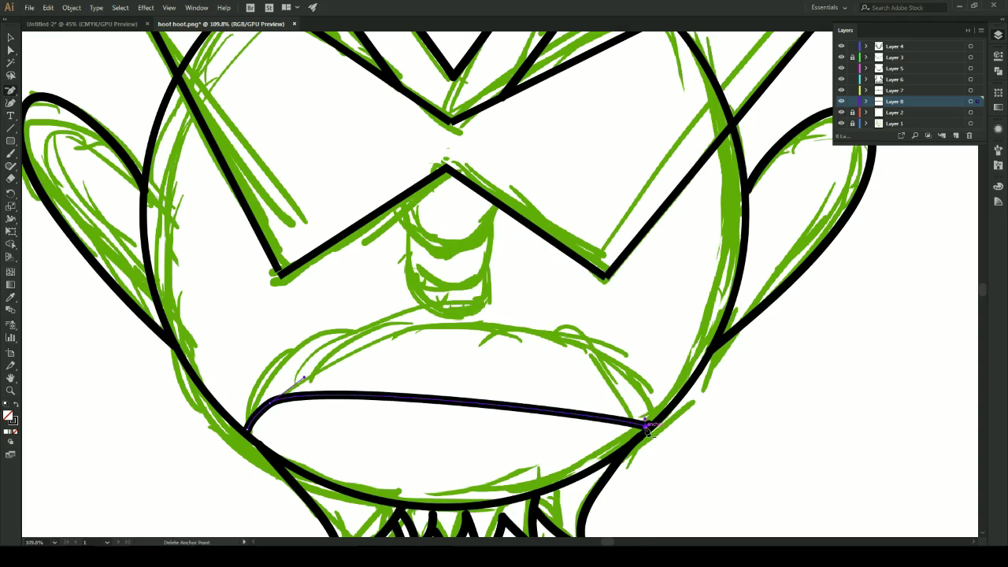
left_click(648, 426)
key("ctrl+z")
left_click(270, 403)
Shape the mouth line into a smooth, even arch by adjusting the handles of both end points to the sketch
left_click(10, 50)
left_click_drag(647, 424, 499, 227)
left_click_drag(251, 418, 264, 347)
left_click_drag(499, 227, 563, 260)
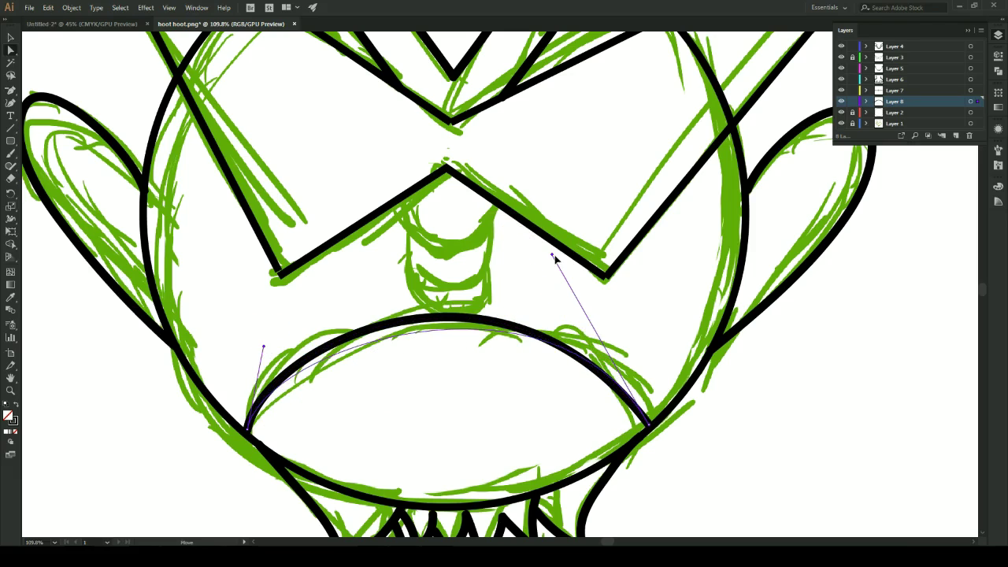
left_click_drag(263, 347, 255, 322)
left_click(443, 435)
Set the mouth line's stroke weight to 0.5 px
key("b")
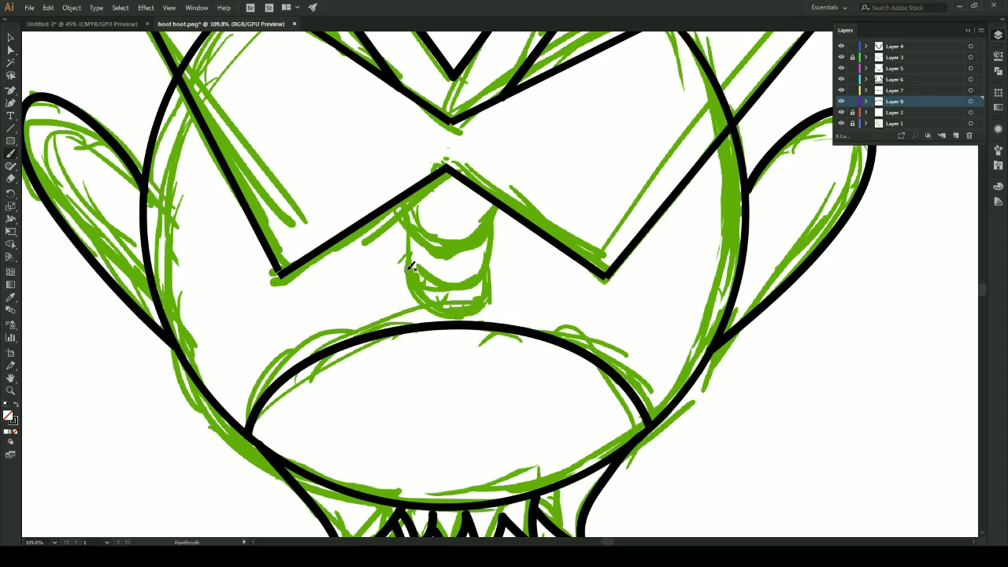
left_click(10, 50)
left_click(331, 351)
left_click(1000, 73)
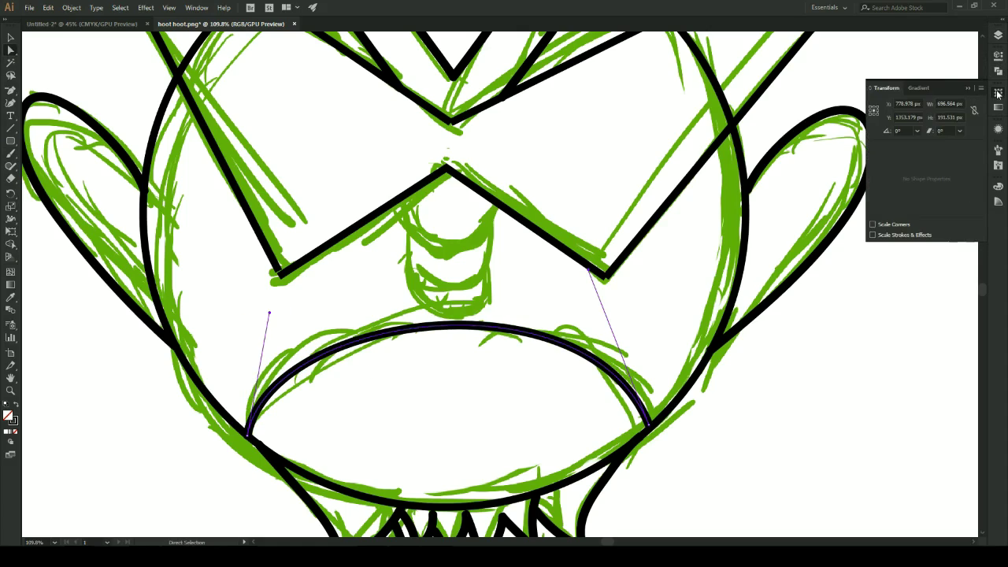
left_click(998, 57)
left_click(903, 185)
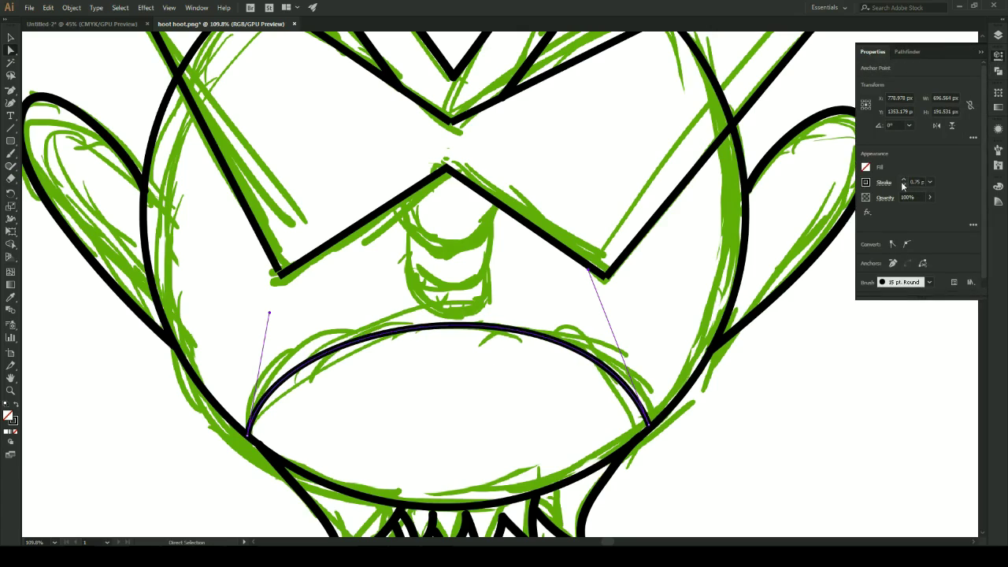
Trace the nose's stacked curves between the mask and the mouth with the Paintbrush at the thinner stroke weight
key("b")
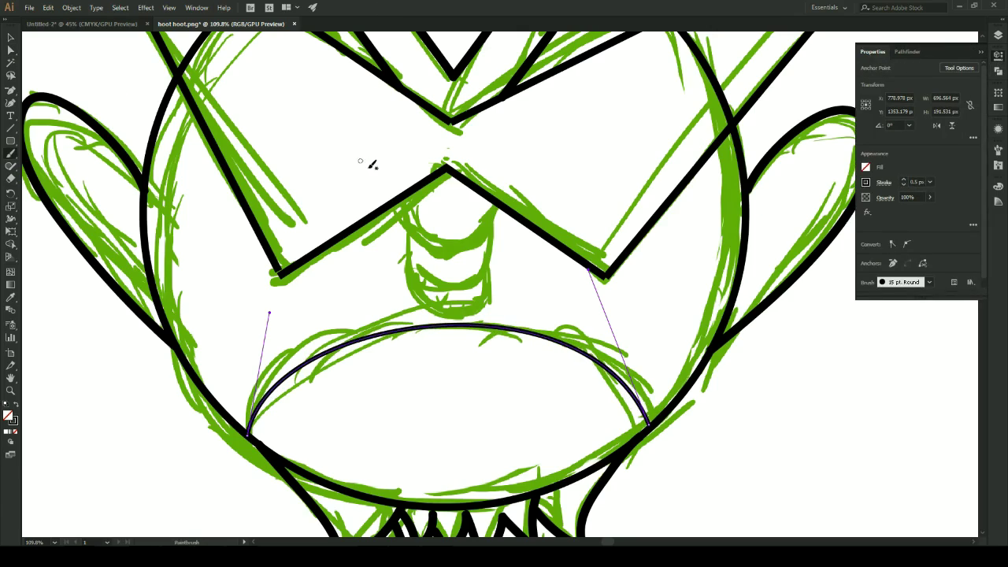
mouse_move(400, 207)
left_mouse_down()
mouse_move(461, 245)
mouse_move(494, 206)
left_mouse_up()
mouse_move(406, 232)
left_mouse_down()
mouse_move(422, 274)
mouse_move(487, 290)
left_mouse_up()
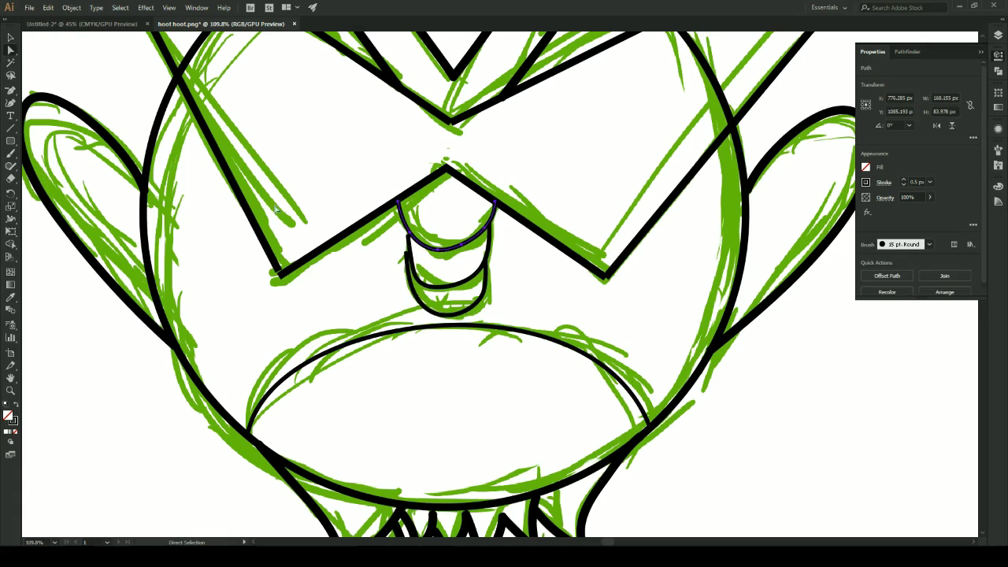
Smooth the uppermost nose curve by adjusting its end handles and moving its right end onto the mask's edge
left_click(11, 49)
left_click(399, 209)
left_click_drag(400, 211, 402, 291)
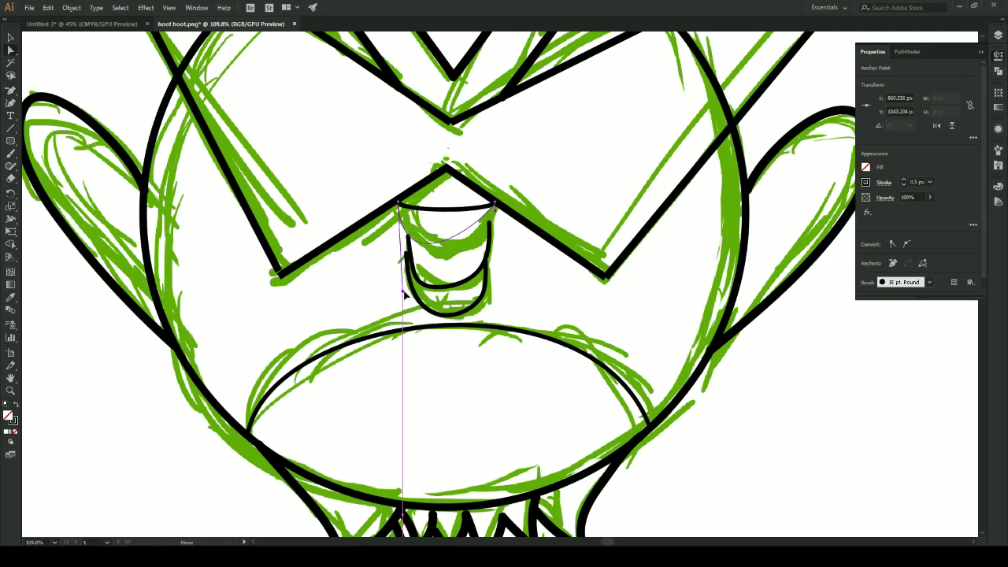
left_click_drag(495, 210, 507, 250)
left_click_drag(496, 203, 493, 197)
left_click_drag(402, 290, 402, 292)
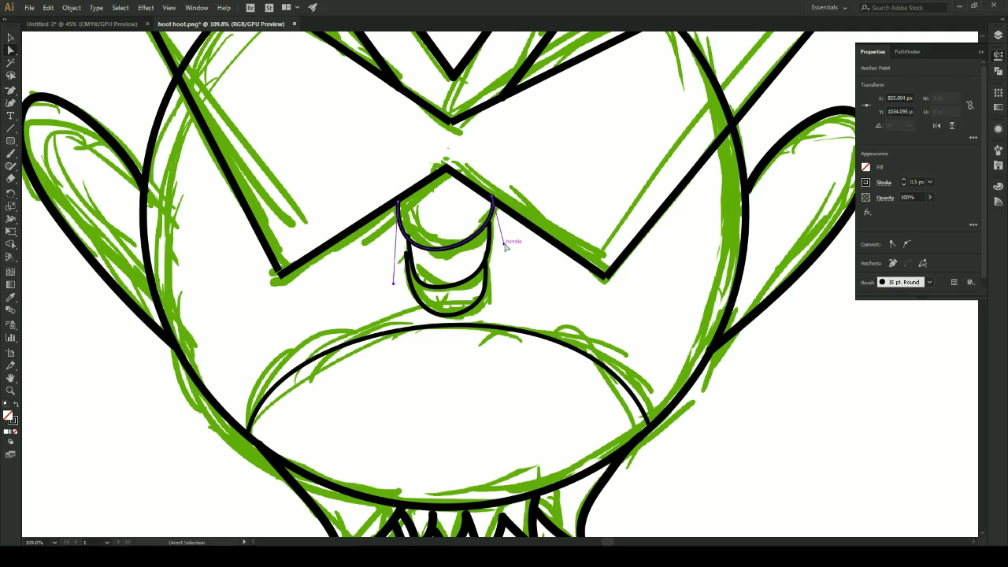
left_click_drag(505, 243, 507, 257)
left_click_drag(403, 290, 392, 267)
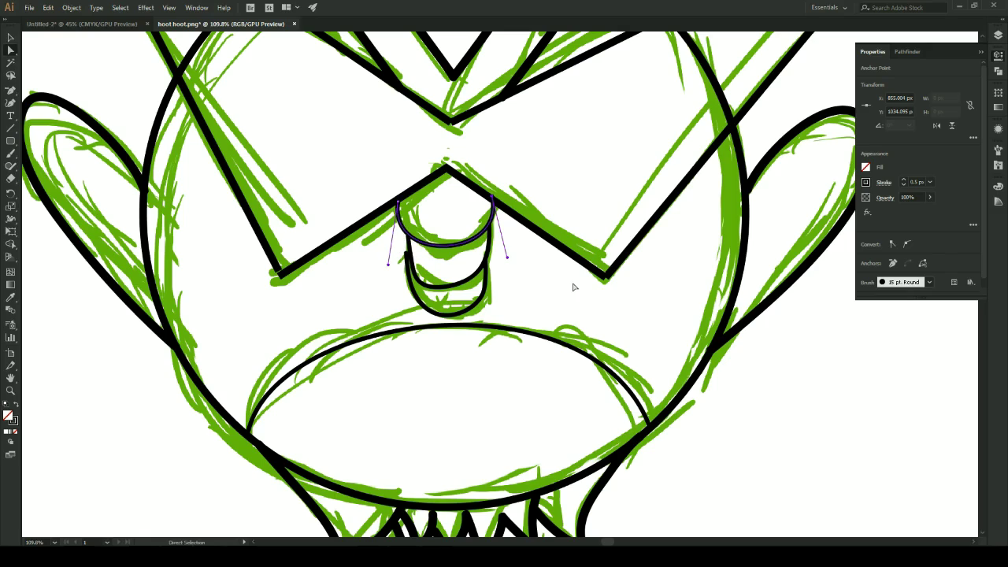
Delete the middle nose curve's extra anchor points and shape it into a smooth arc with its end handles
left_click(573, 286)
left_click(410, 239)
left_click(10, 90)
left_click(412, 271)
left_click(443, 287)
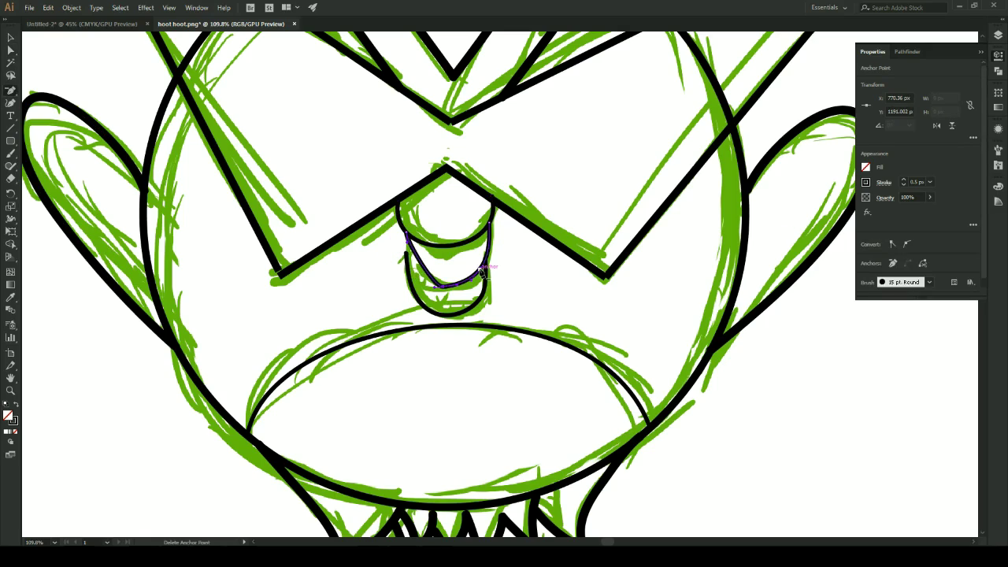
left_click(477, 274)
left_click(10, 50)
left_click_drag(407, 246, 403, 321)
left_click_drag(490, 239, 495, 293)
Remove the lowest nose curve's intermediate anchor points and pull the remaining segment down into a smooth U-shape matching the sketch
left_click(461, 315)
left_click(10, 91)
left_click(431, 313)
left_click(587, 295)
left_click(439, 314)
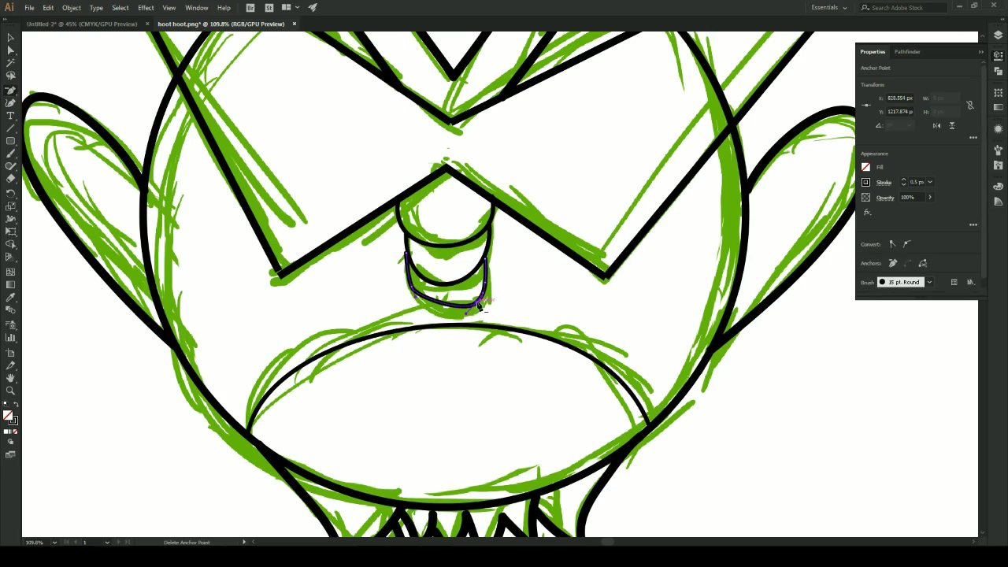
left_click(479, 303)
left_click(416, 297)
left_click(596, 293)
left_click(414, 290)
left_click(590, 293)
left_click(414, 291)
key("a")
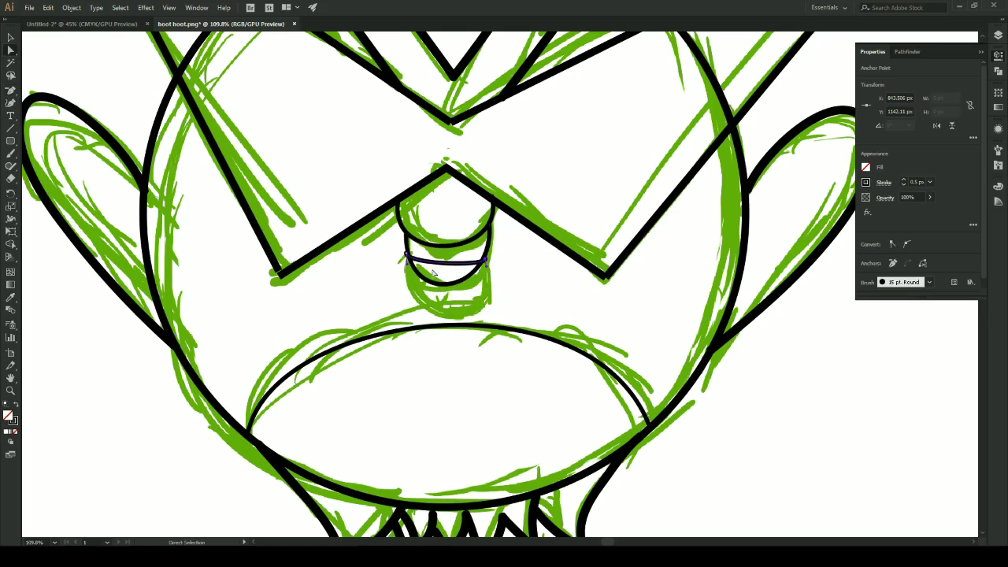
left_click_drag(441, 261, 471, 317)
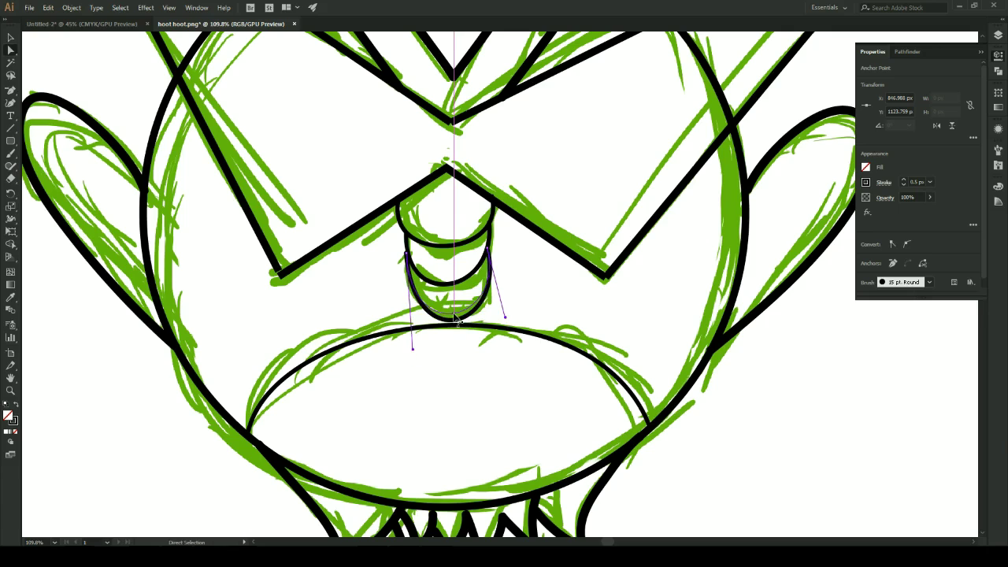
left_click(539, 308)
key("ctrl+0")
left_click(29, 7)
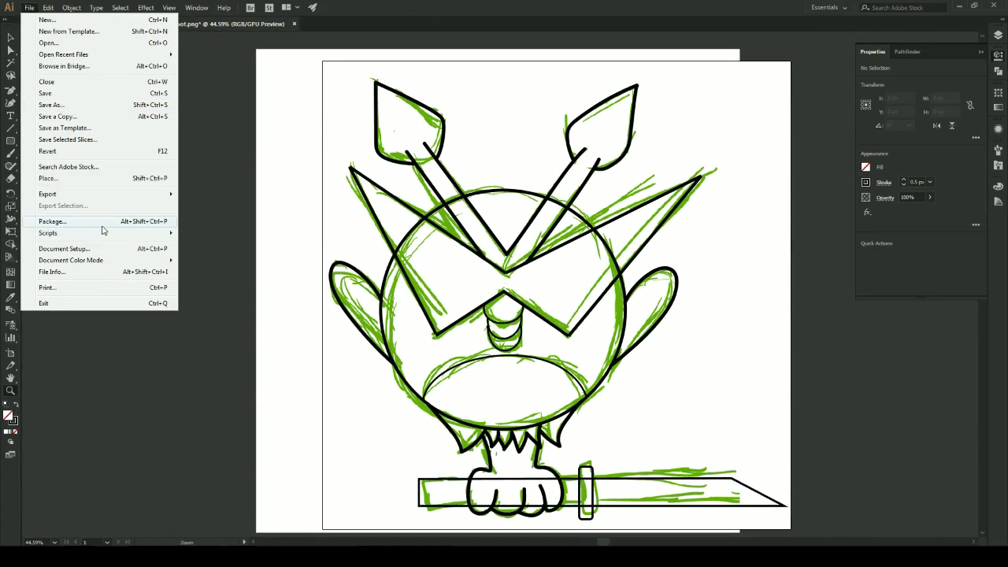
left_click(30, 8)
left_click(30, 8)
mouse_move(91, 196)
left_click(230, 219)
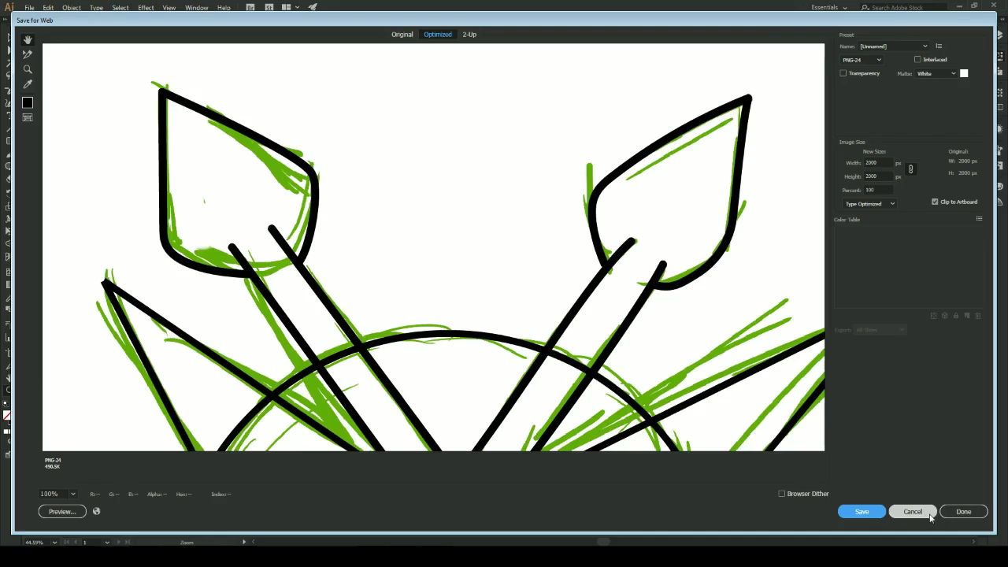
left_click(918, 514)
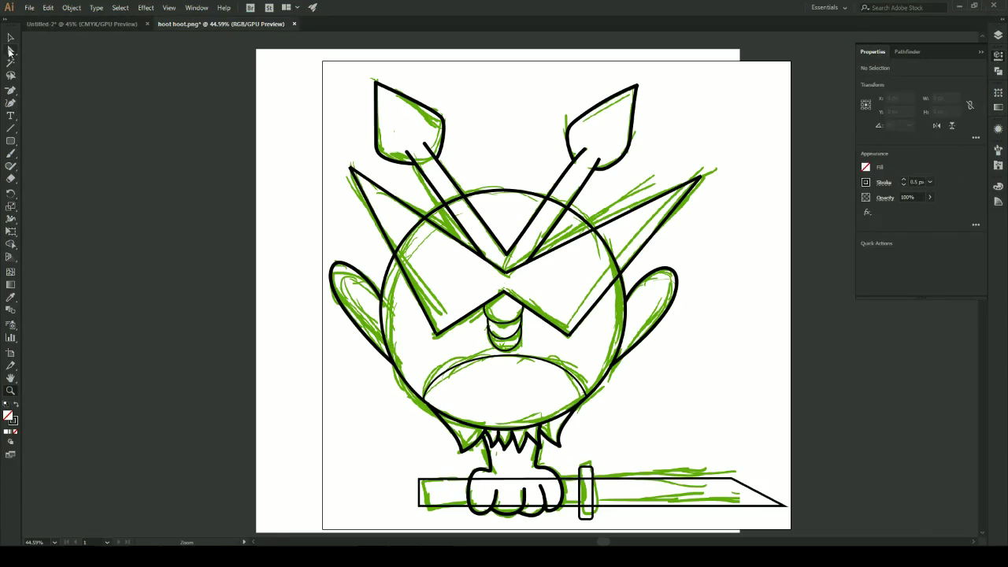
Adjust the upper ends of the left stalk's two lines so they end just inside the spearhead
left_click(9, 51)
mouse_move(406, 147)
left_mouse_down()
mouse_move(436, 157)
mouse_move(416, 154)
left_mouse_up()
left_click(414, 154)
left_click(539, 132)
left_click(437, 155)
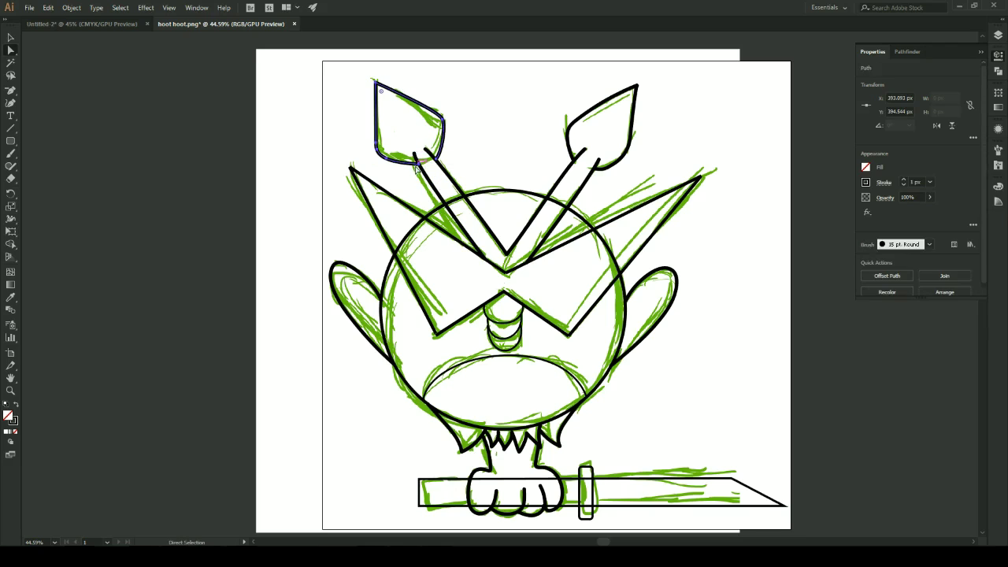
left_click(415, 155)
left_click(477, 170)
Try to export the artwork as a 2000 × 2000 px PNG-24 with the green sketch still visible
left_click(29, 7)
mouse_move(102, 195)
left_click(209, 217)
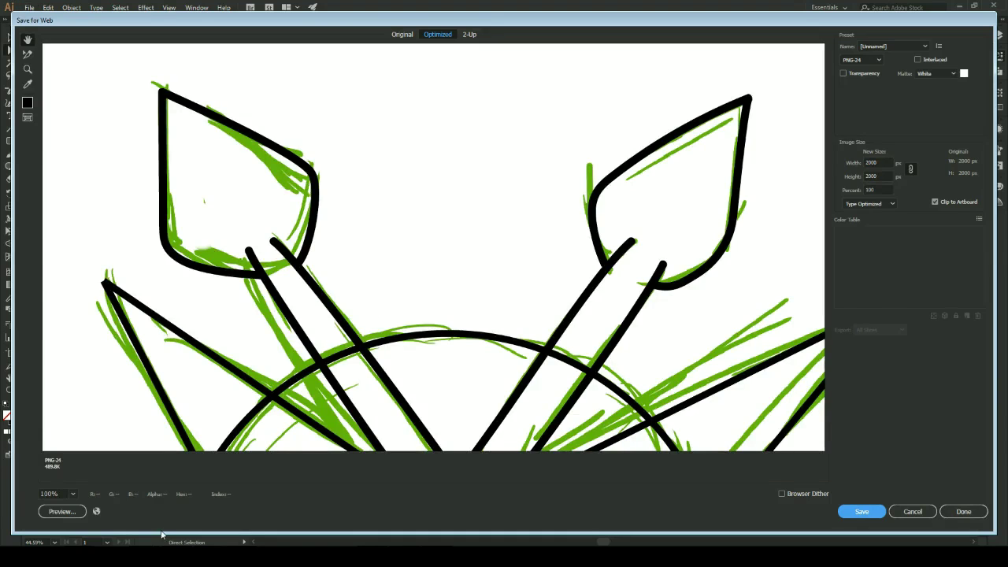
left_click(856, 512)
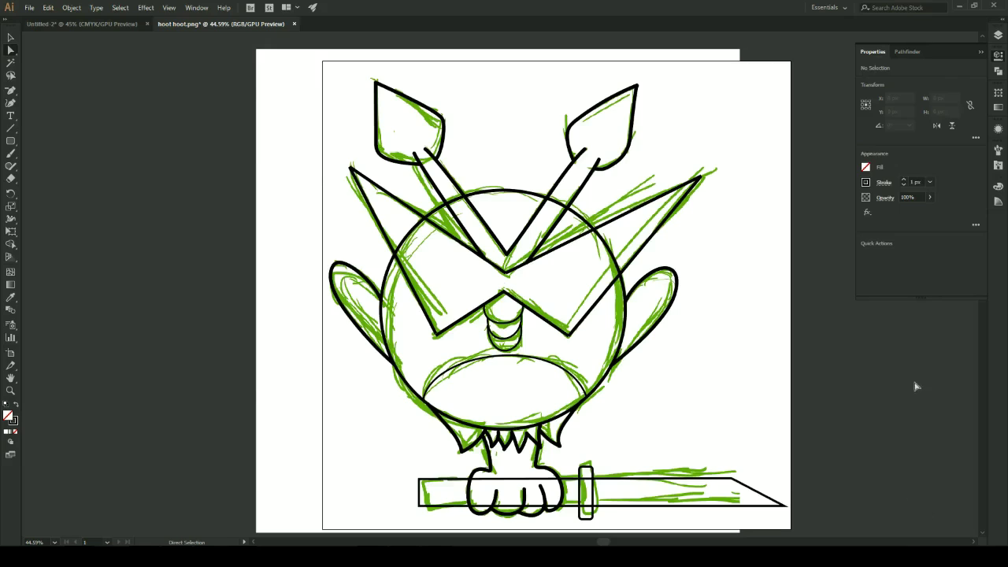
Hide the sketch layer and export the clean line art to the Desktop as a 2000 × 2000 px PNG-24 named hoot-hoot-line
key("F7")
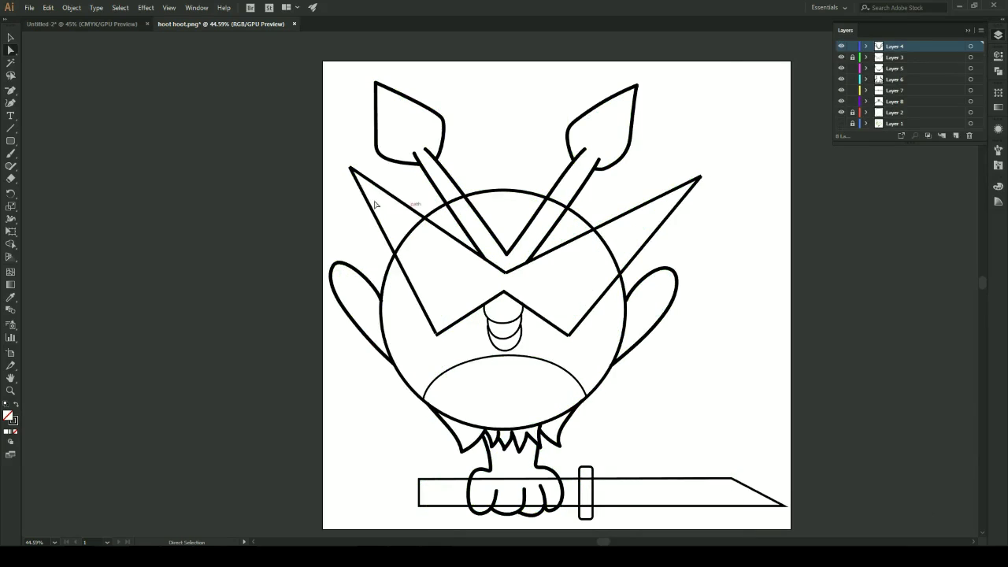
left_click(29, 7)
mouse_move(118, 193)
left_click(208, 217)
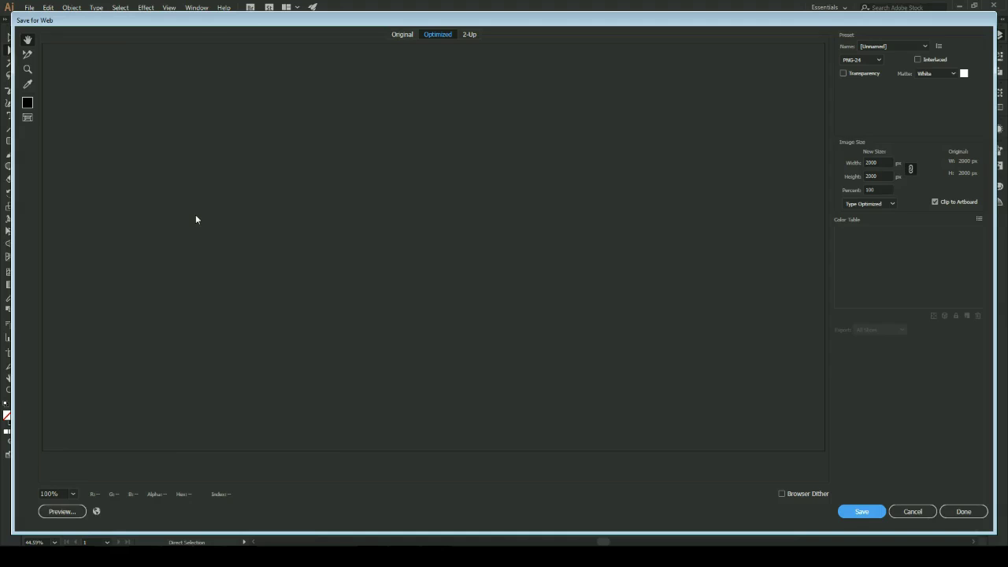
left_click(869, 512)
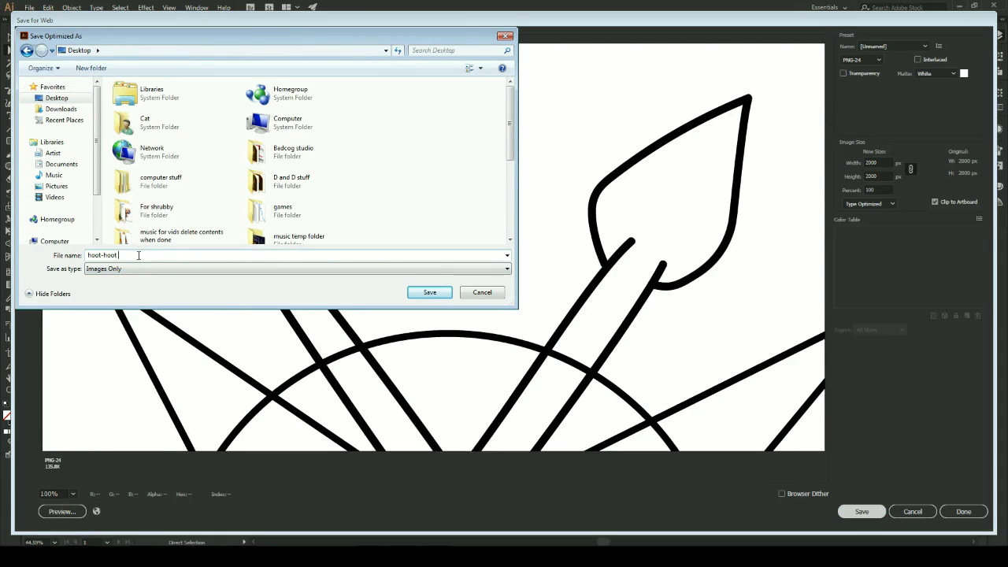
key("Return")
Close Illustrator without saving the changes to the document
left_click(994, 7)
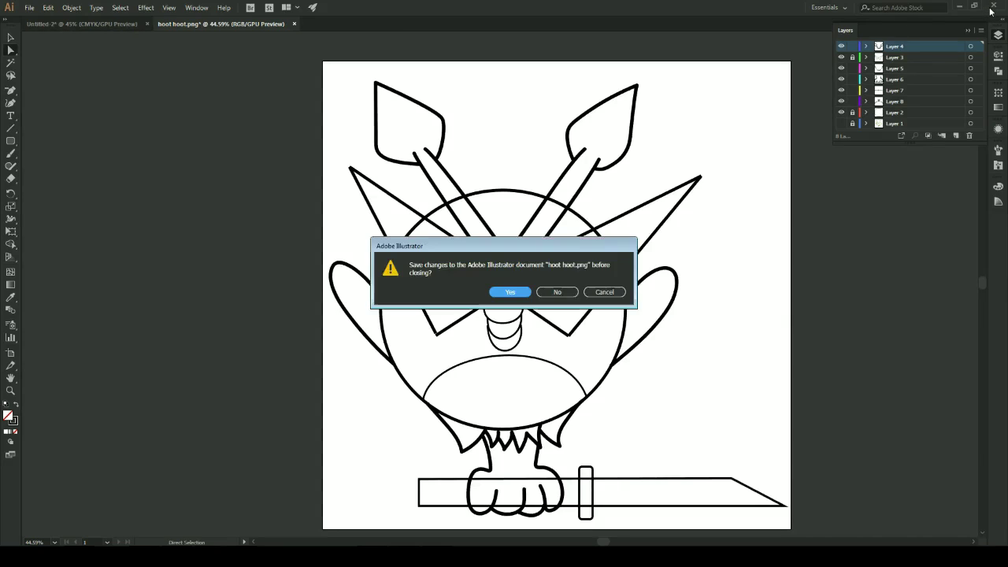
left_click(521, 294)
left_click(475, 321)
left_click(995, 6)
left_click(558, 295)
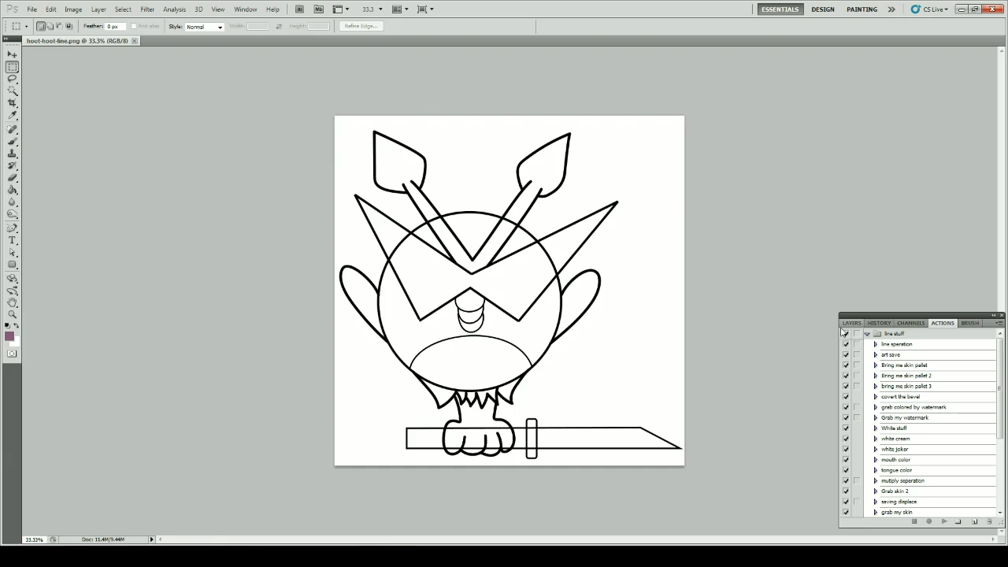
In Photoshop, run the recorded "line speration" action on hoot-hoot-line.png
left_click(852, 323)
left_click(942, 323)
left_click(896, 344)
left_click(945, 522)
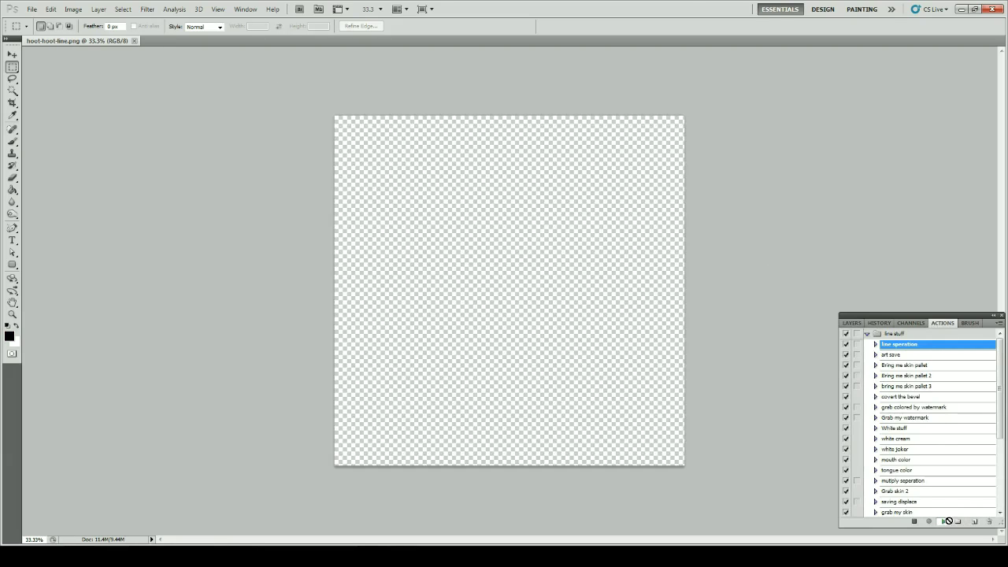
Unlock the lines layer and add a layer mask to it
left_click(852, 323)
left_click(888, 382)
left_click(887, 365)
left_click(891, 347)
left_click(934, 521)
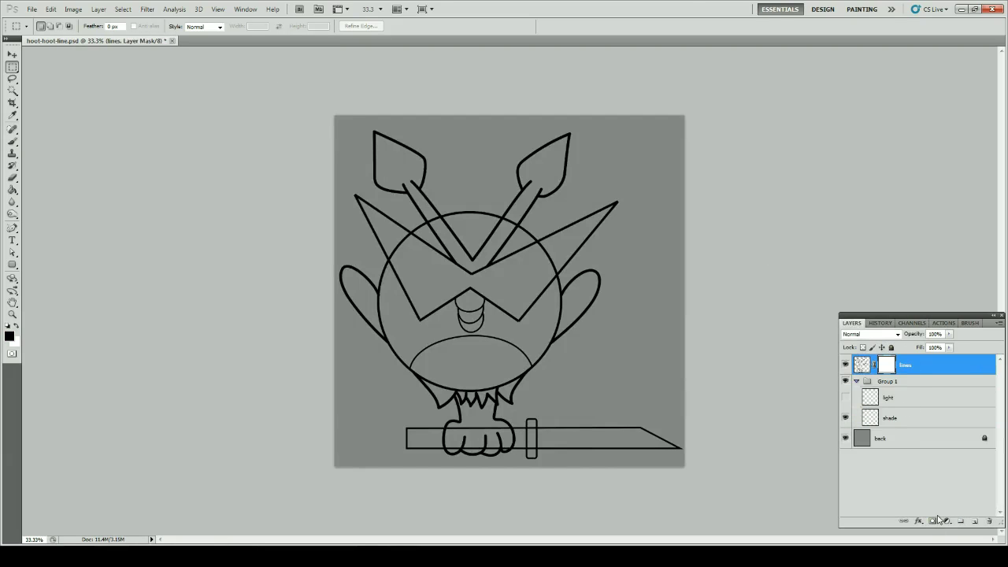
Enlarge the canvas to 4000 × 4000 pixels and hide the gray back layer
left_click(74, 9)
left_click(95, 92)
type("4000")
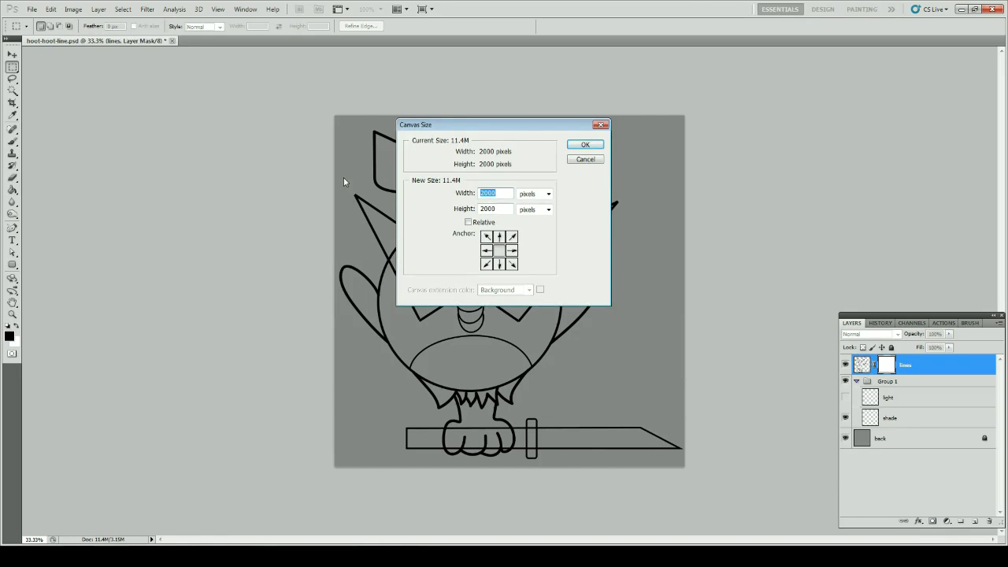
key("Tab")
type("4000")
left_click(578, 147)
left_click(845, 438)
Mask out the head outline where it crosses the left stalk and the face mask's left wing, using the Brush
key("z")
mouse_move(401, 228)
left_mouse_down()
mouse_move(383, 160)
mouse_move(473, 189)
left_mouse_up()
key("b")
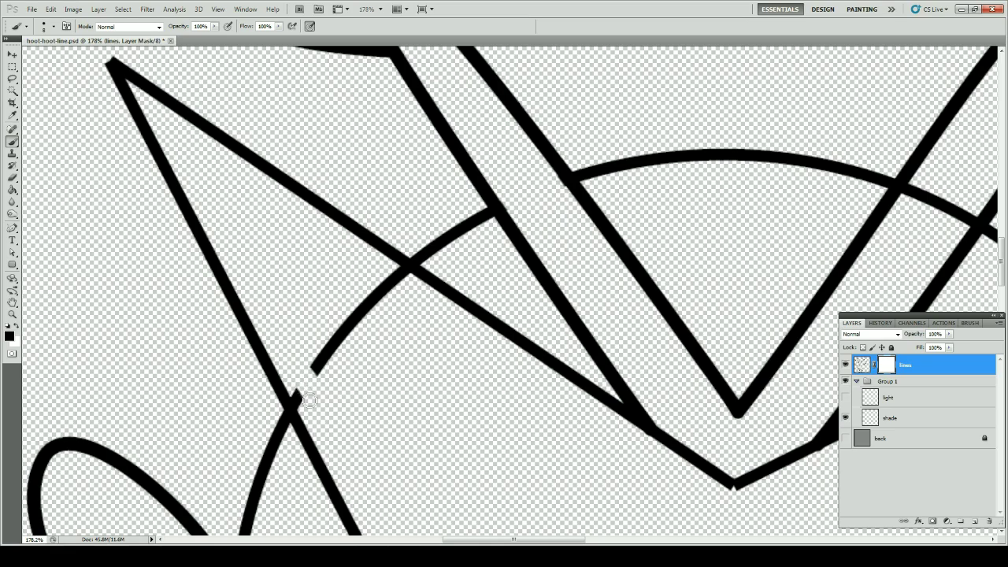
left_click_drag(353, 319, 375, 297)
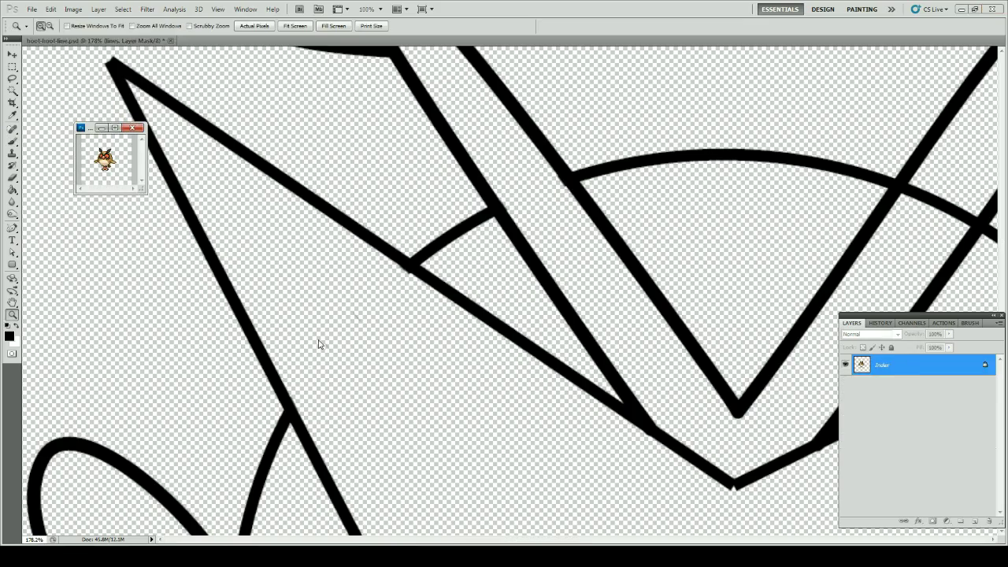
Mask out the head outline inside the right stalk, the face mask's right wing and across the right ear's base
left_click(319, 344)
left_click(348, 340, "alt")
left_click(347, 340, "alt")
left_click_drag(391, 367, 346, 303)
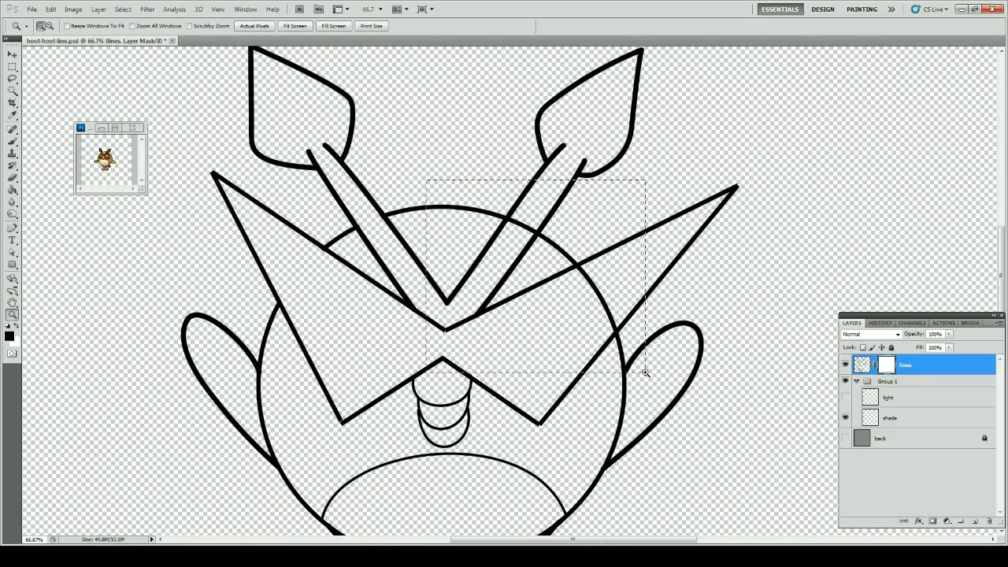
left_click_drag(426, 179, 645, 372)
key("b")
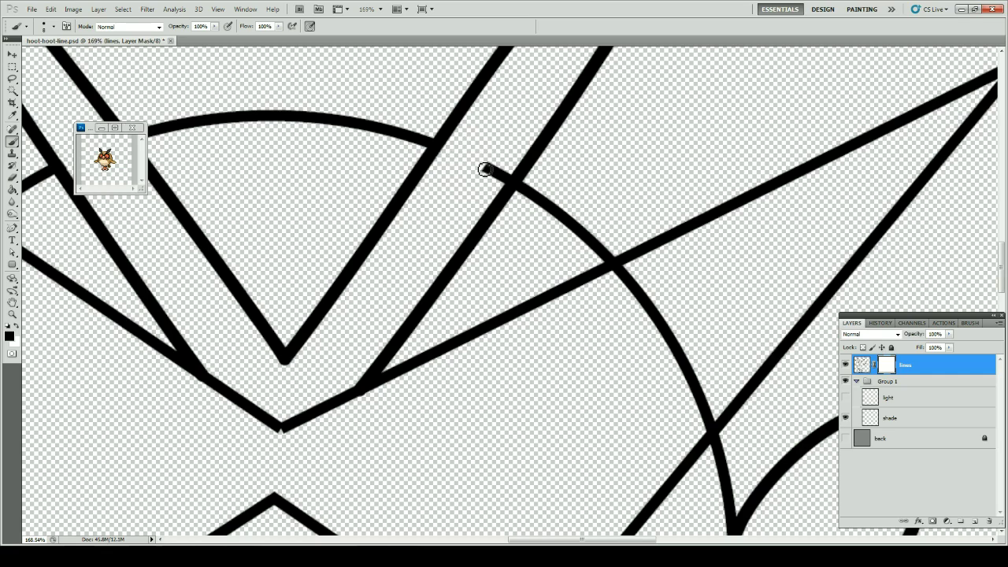
scroll(639, 275, "down", 3)
left_click(655, 197)
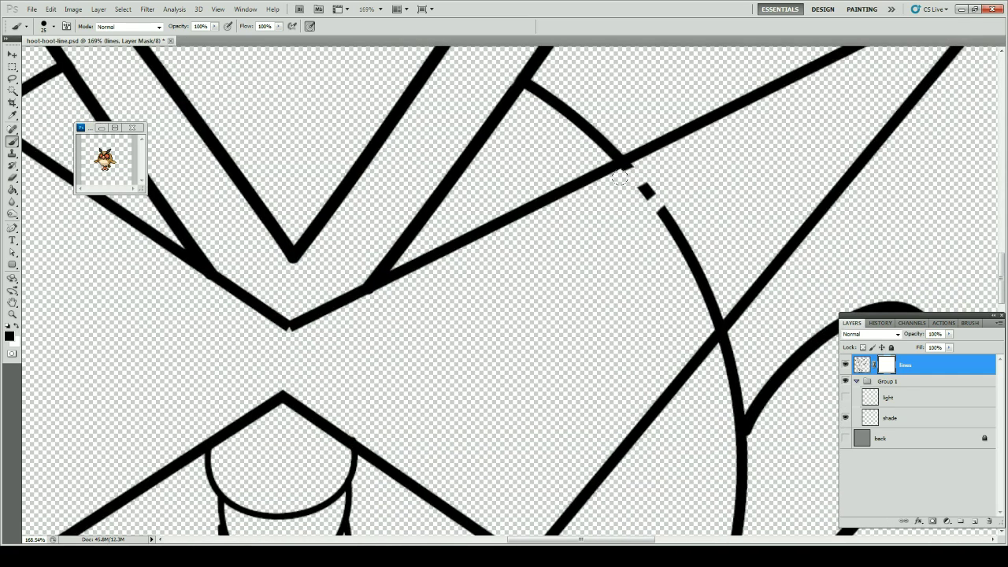
mouse_move(622, 191)
left_mouse_down()
mouse_move(690, 234)
mouse_move(706, 282)
left_mouse_up()
left_click_drag(737, 423, 683, 190)
mouse_move(684, 221)
left_mouse_down()
mouse_move(677, 261)
mouse_move(689, 316)
mouse_move(649, 351)
left_mouse_up()
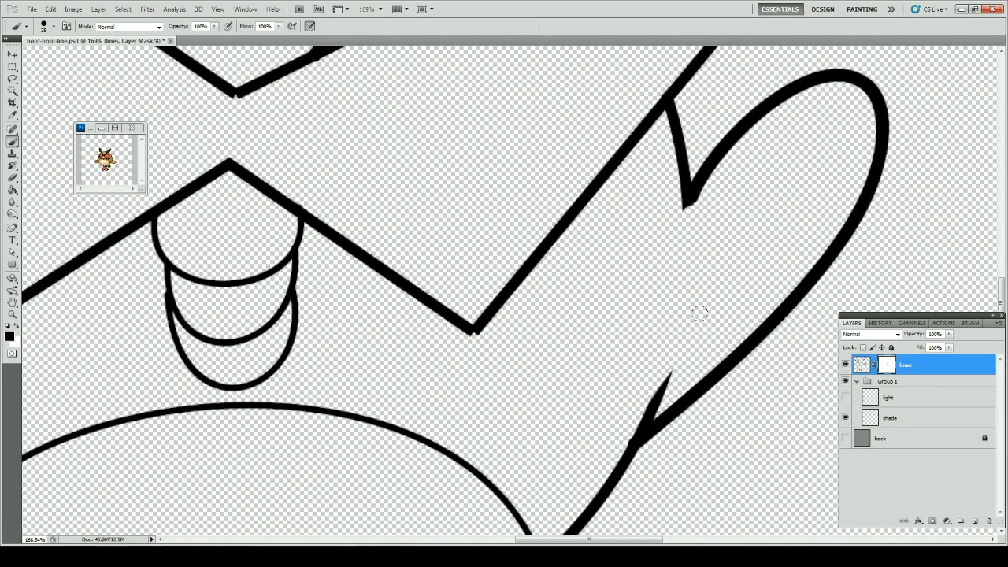
Mask out the head outline across the left ear's base, tapering both remaining line ends
key("r")
key("b")
mouse_move(189, 319)
left_mouse_down()
mouse_move(497, 337)
mouse_move(519, 378)
left_mouse_up()
mouse_move(439, 378)
left_mouse_down()
mouse_move(476, 443)
mouse_move(421, 316)
left_mouse_up()
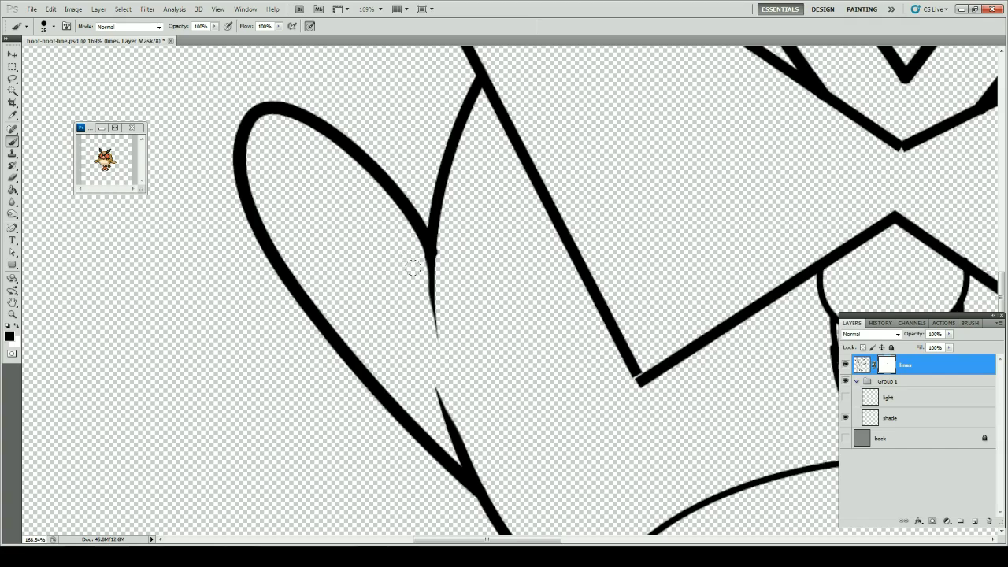
Restore a short tapered end on the head outline at the right ear's upper joint by painting white on the mask
left_click_drag(827, 375, 434, 360)
key("x")
mouse_move(545, 246)
left_mouse_down()
mouse_move(544, 285)
mouse_move(558, 250)
left_mouse_up()
key("x")
key("x")
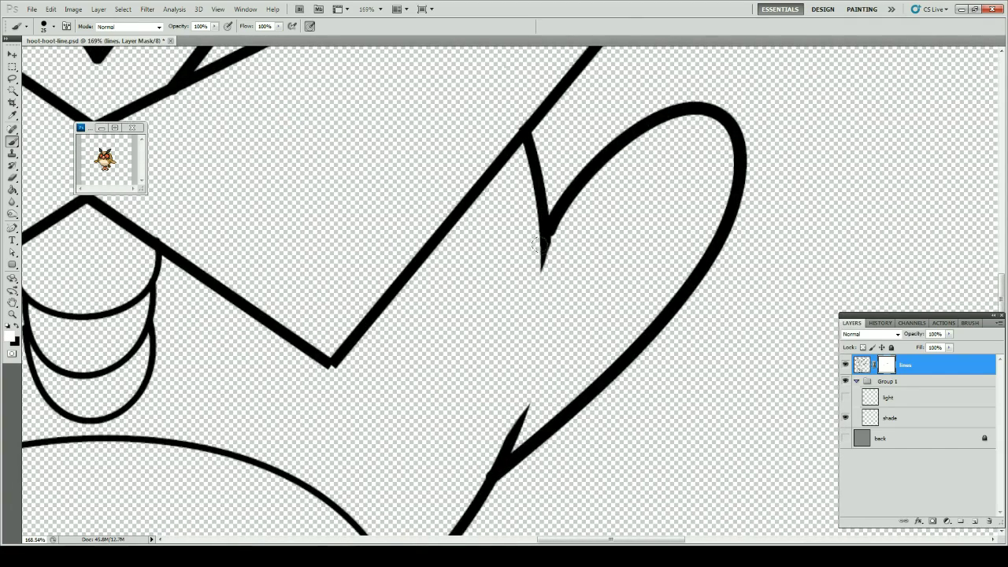
key("ctrl+0")
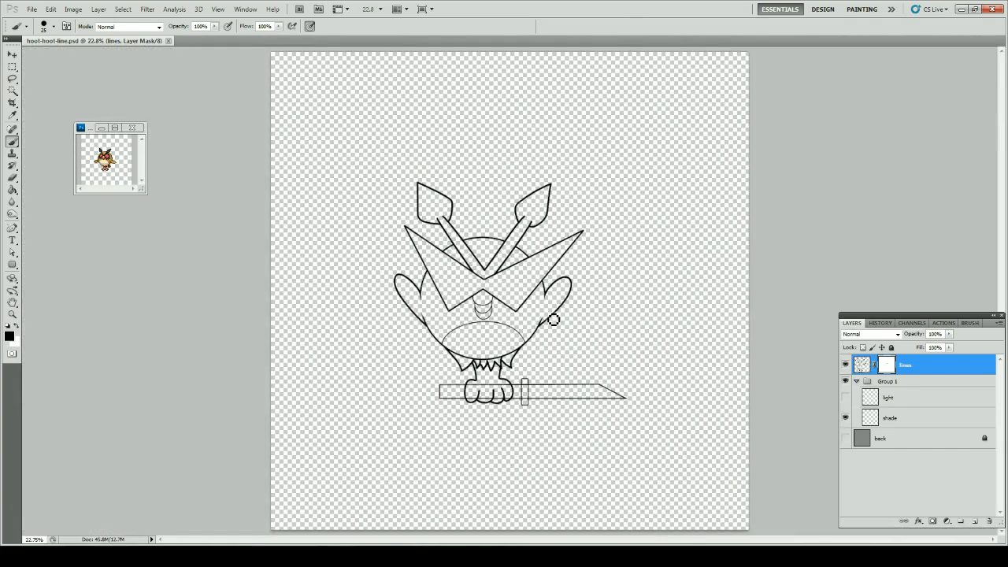
Mask out the sword's edge lines where they pass through the fist and the rectangular guard
left_click_drag(421, 365, 568, 439)
mouse_move(338, 209)
left_mouse_down()
mouse_move(350, 234)
mouse_move(617, 237)
left_mouse_up()
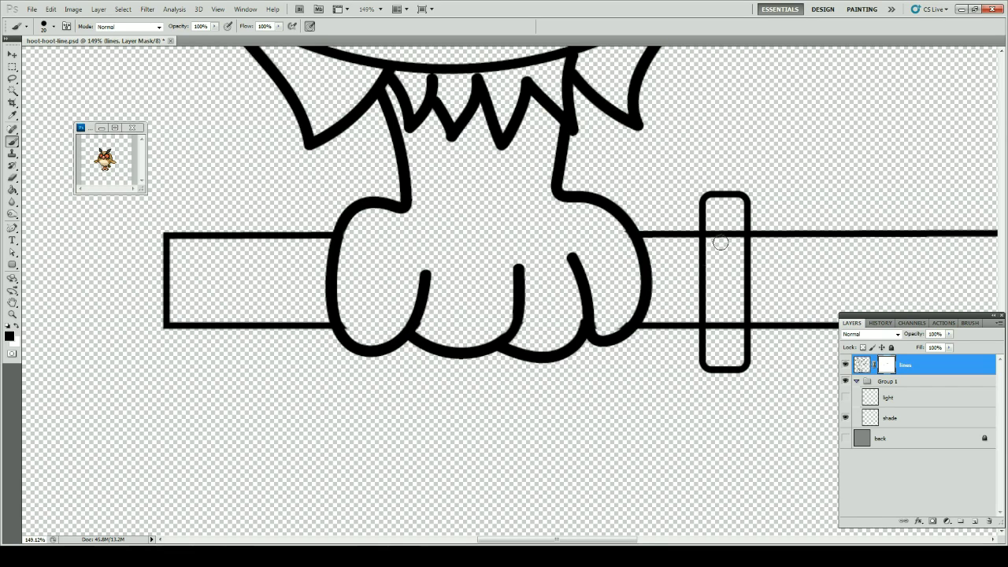
scroll(735, 324, "down", 6)
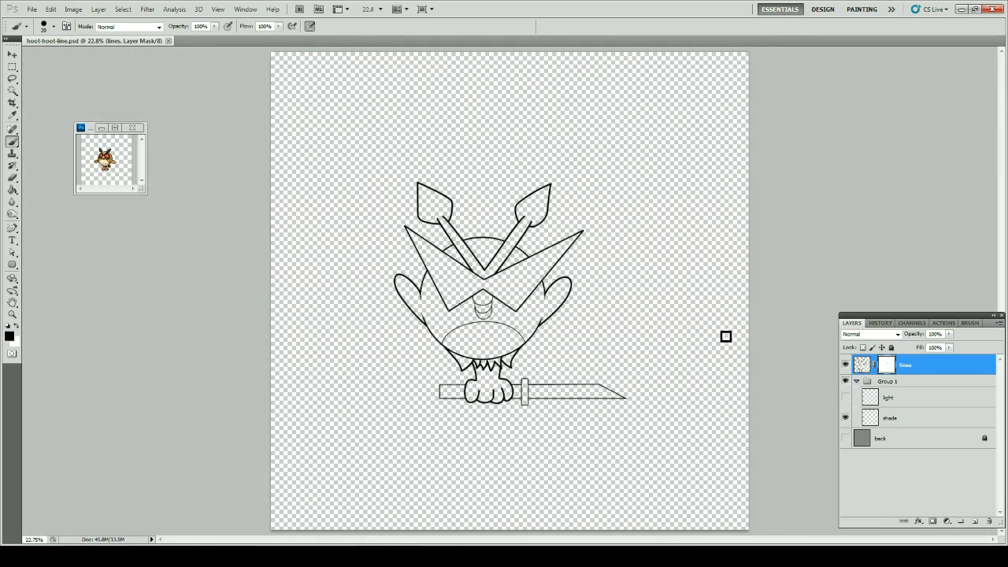
Enlarge the 163hoothoot.png reference window and magnify the owl sprite to 500%
left_click_drag(147, 193, 213, 291)
key("z")
left_click(142, 211, "alt")
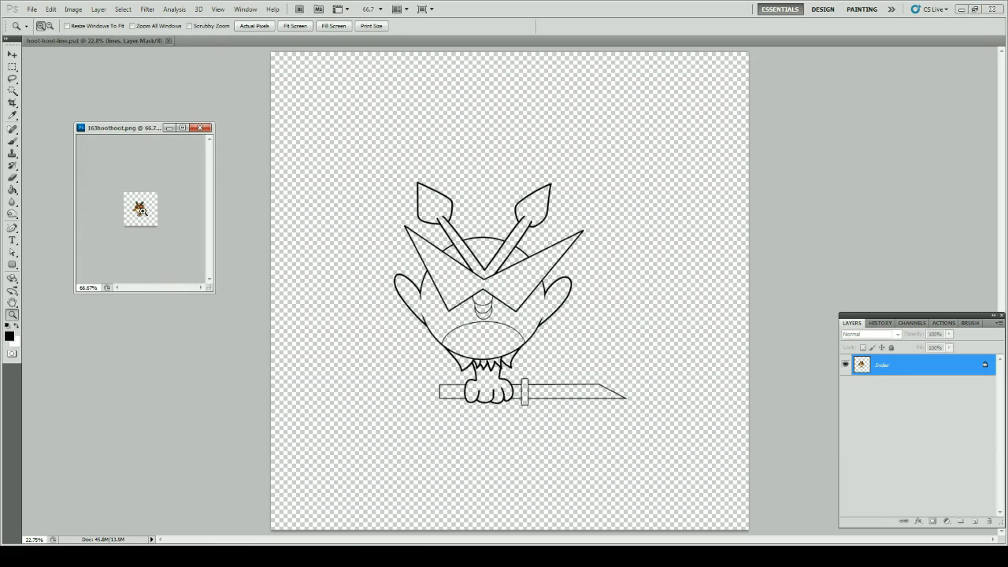
left_click(143, 211)
left_click(143, 211)
left_click(143, 212)
left_click(143, 211)
left_click(142, 211)
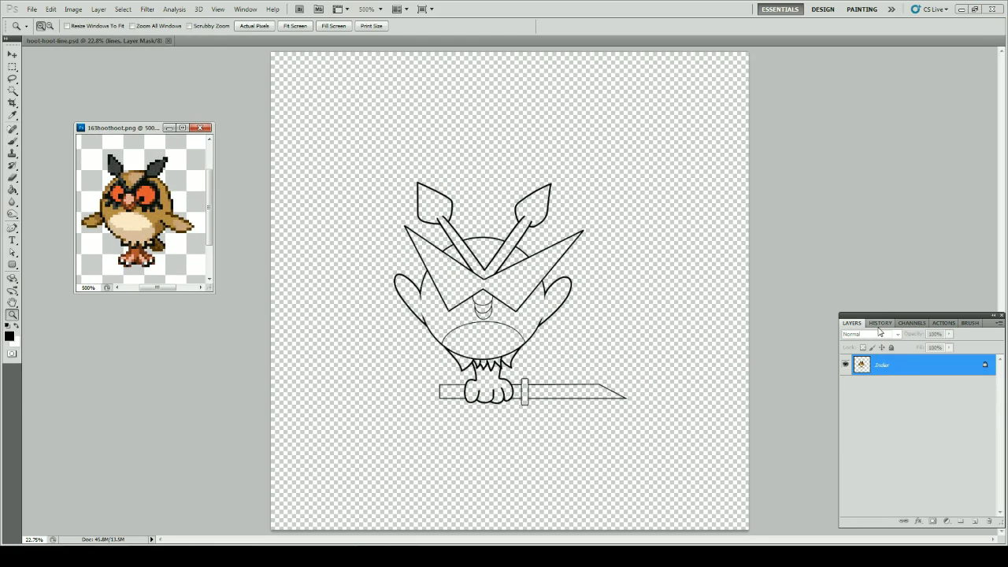
Add an empty layer between Group 1 and the back layer, and unlock the lines layer with its mask active
left_click(647, 347)
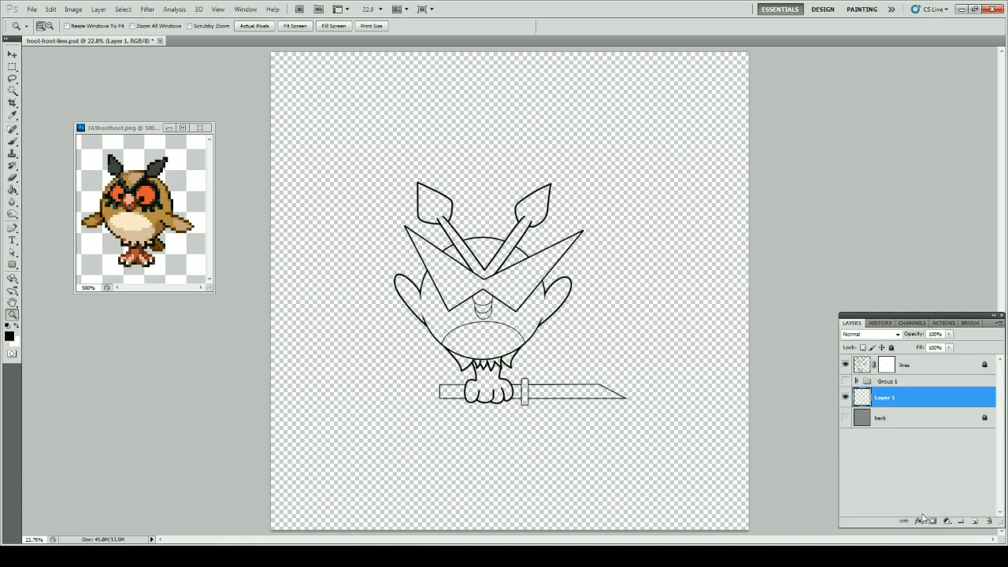
left_click(886, 366)
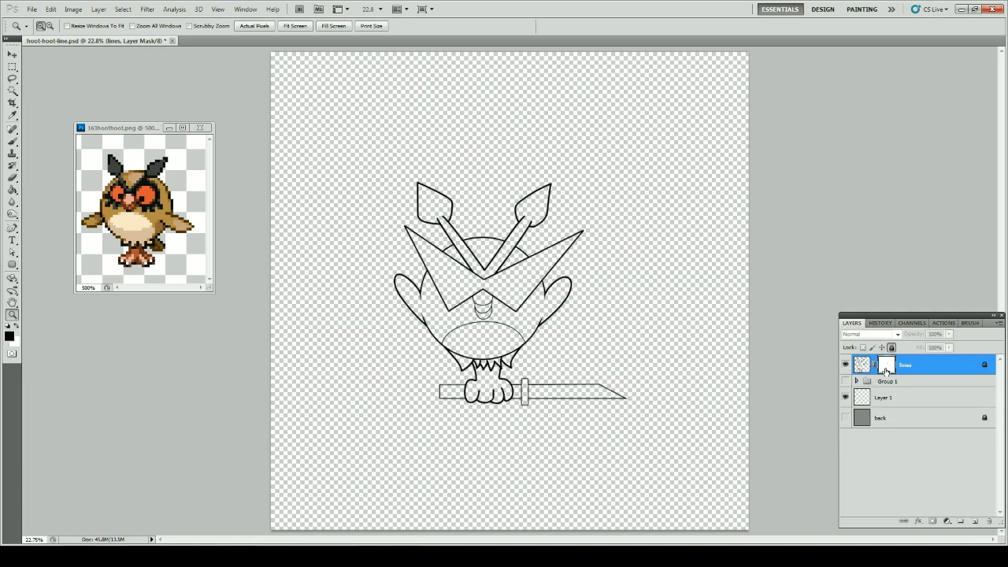
left_click_drag(559, 295, 479, 440)
left_click(892, 347)
Mask out the body circle's lower outline between the belly and the ragged feather fringe above the leg
left_click_drag(271, 152, 527, 315)
left_click_drag(315, 236, 538, 350)
key("v")
key("b")
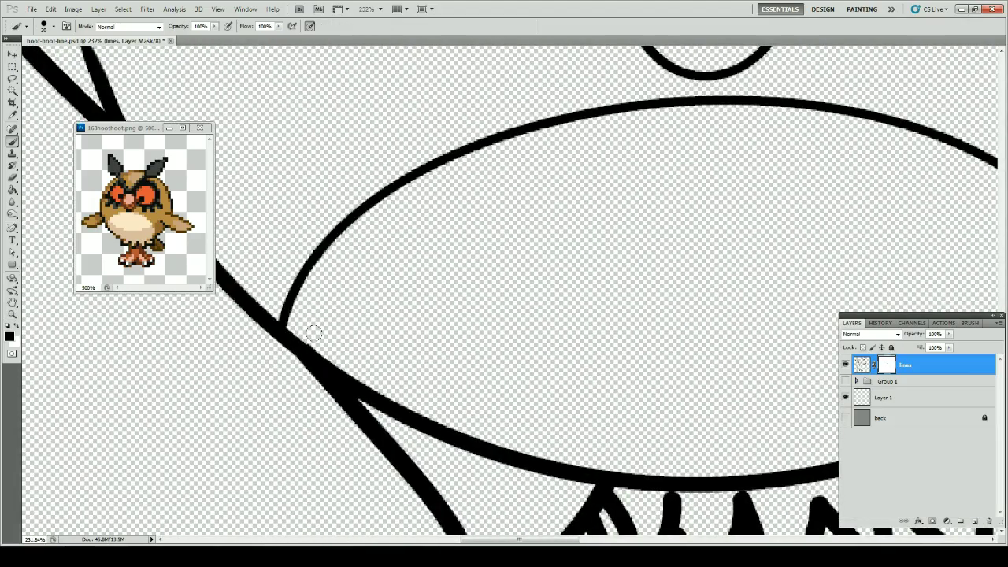
mouse_move(316, 333)
left_mouse_down()
mouse_move(391, 395)
mouse_move(376, 391)
mouse_move(362, 383)
mouse_move(602, 469)
left_mouse_up()
mouse_move(625, 447)
left_mouse_down()
mouse_move(468, 349)
mouse_move(460, 389)
mouse_move(561, 373)
left_mouse_up()
key("[")
mouse_move(705, 365)
left_mouse_down()
mouse_move(592, 384)
mouse_move(745, 334)
mouse_move(727, 347)
mouse_move(848, 272)
mouse_move(865, 292)
mouse_move(814, 326)
left_mouse_up()
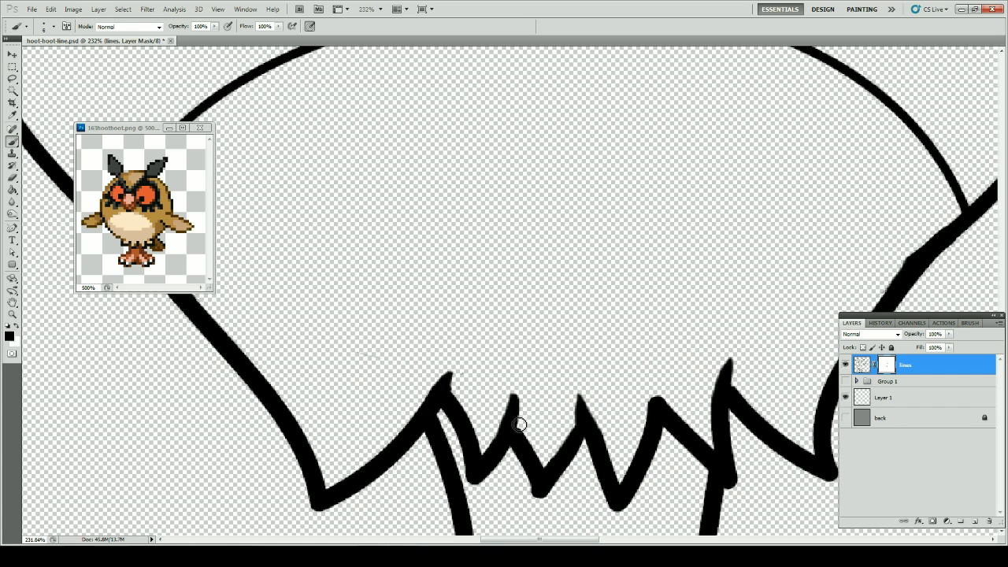
left_click_drag(957, 217, 725, 259)
key("ctrl+0")
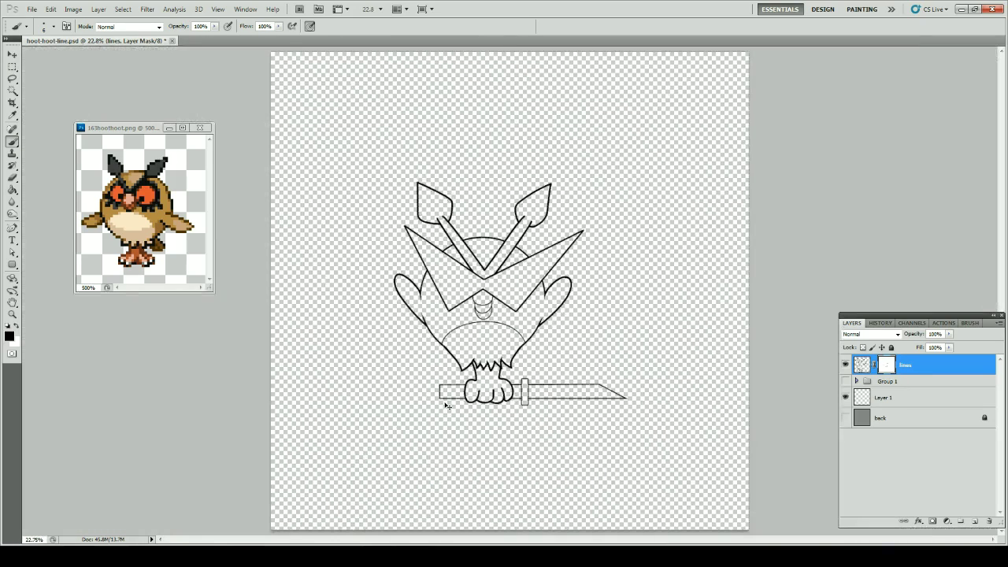
Restore short tapered ends of the body outline at both sides of the belly by painting white on the mask
key("ctrl+space")
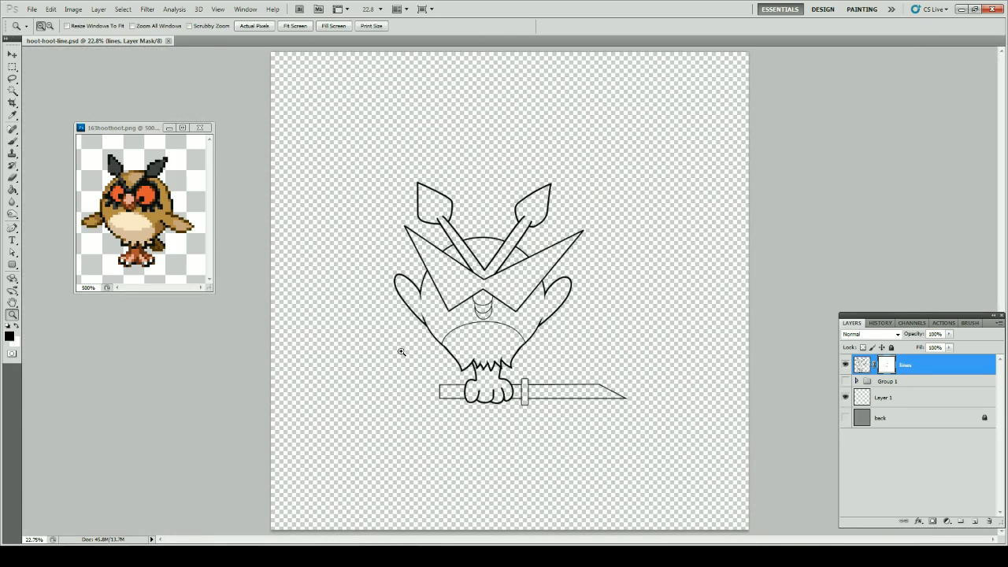
left_click_drag(405, 331, 543, 381)
key("x")
left_click_drag(363, 263, 337, 252)
left_click_drag(772, 276, 838, 235)
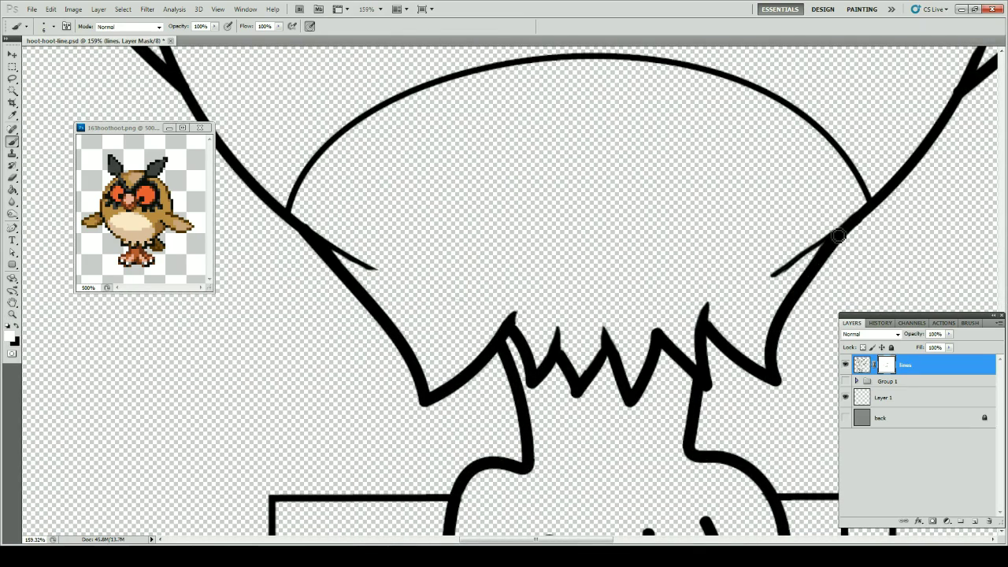
key("e")
mouse_move(767, 281)
left_mouse_down()
mouse_move(811, 263)
mouse_move(784, 274)
left_mouse_up()
key("b")
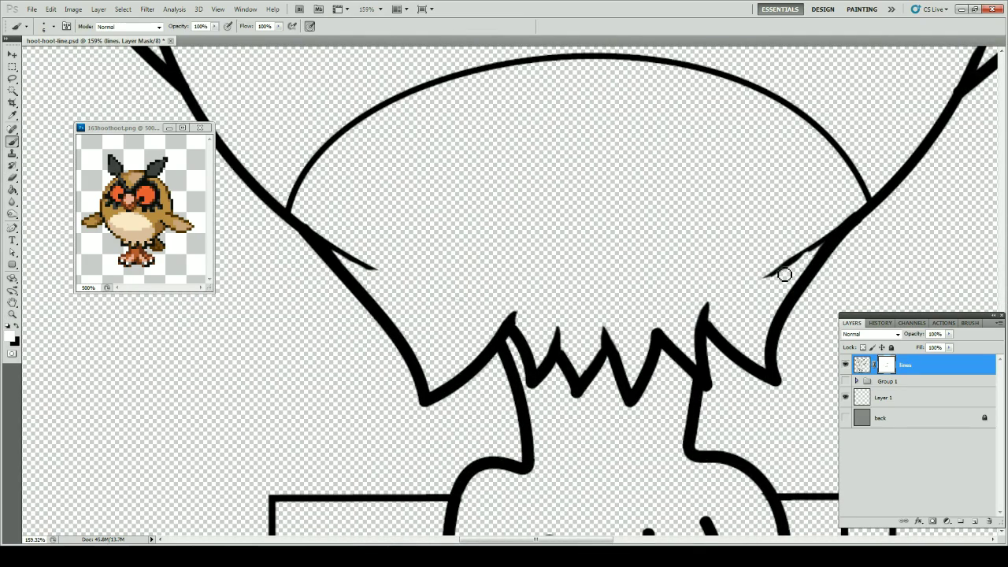
Lock the lines layer, make Layer 1 active and save the document
key("z")
left_click(425, 293, "alt")
left_click(438, 323, "alt")
left_click(450, 354, "alt")
left_click(892, 348)
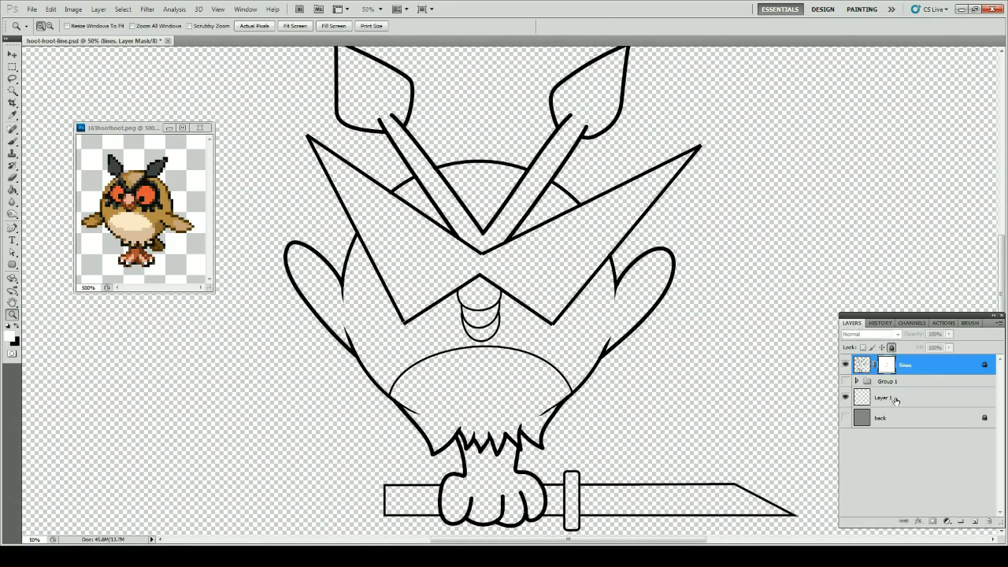
left_click(895, 399)
key("ctrl+s")
Sample the sprite's brown and paint the owl's head and central body on Layer 1 with a 100 px brush
key("b")
left_click(158, 223, "alt")
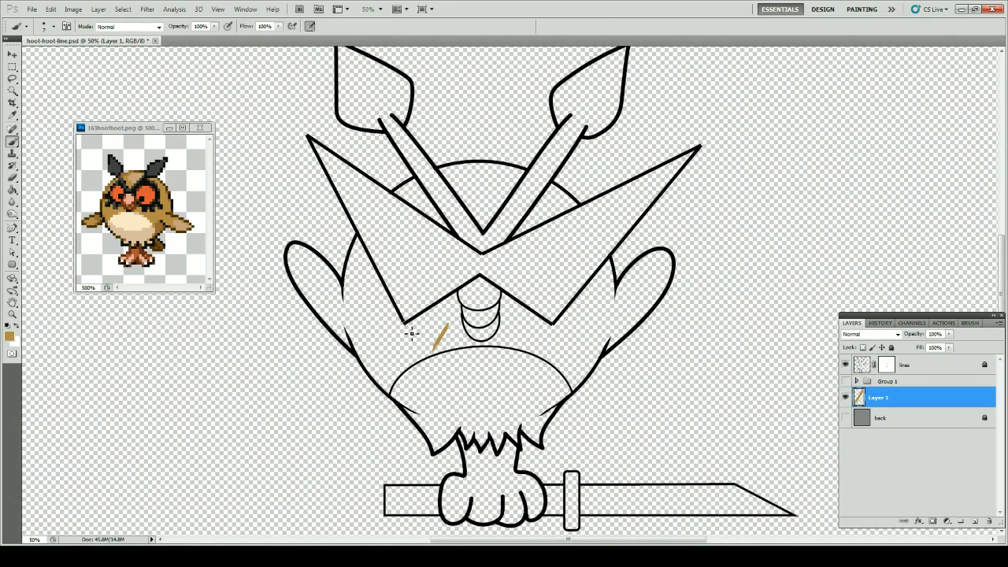
key("bracketright")
key("bracketright")
key("bracketright")
key("bracketright")
key("bracketright")
key("bracketright")
key("bracketright")
key("bracketright")
key("bracketright")
key("bracketright")
key("bracketright")
key("bracketright")
mouse_move(418, 332)
left_mouse_down()
mouse_move(395, 298)
mouse_move(397, 194)
mouse_move(446, 189)
mouse_move(505, 306)
mouse_move(375, 301)
mouse_move(526, 319)
mouse_move(436, 173)
mouse_move(503, 174)
mouse_move(516, 216)
mouse_move(544, 185)
mouse_move(568, 207)
mouse_move(544, 186)
mouse_move(535, 288)
mouse_move(476, 329)
left_mouse_up()
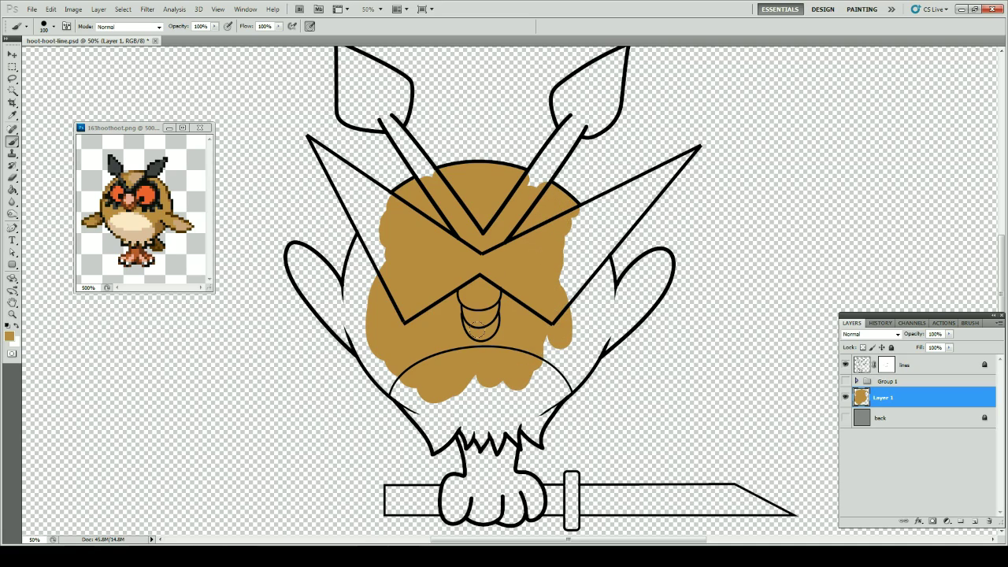
Paint both wings and the remaining sides of the body brown, extending the color into the belly and under the brow
mouse_move(288, 246)
left_mouse_down()
mouse_move(331, 289)
mouse_move(296, 262)
mouse_move(350, 331)
mouse_move(296, 270)
mouse_move(350, 331)
mouse_move(315, 296)
mouse_move(339, 316)
mouse_move(364, 235)
mouse_move(349, 309)
mouse_move(344, 286)
mouse_move(391, 372)
mouse_move(365, 350)
left_mouse_up()
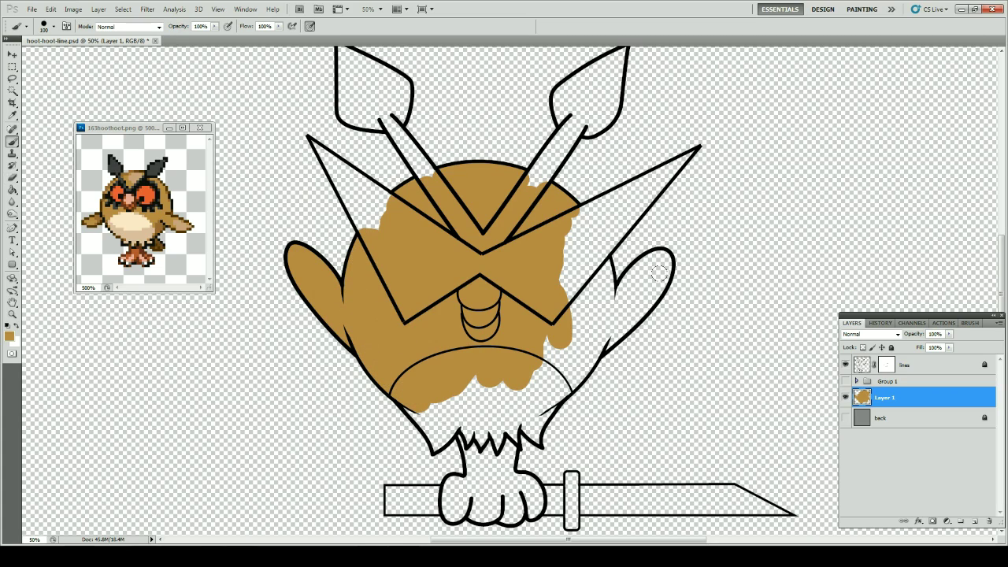
mouse_move(659, 273)
left_mouse_down()
mouse_move(654, 263)
mouse_move(624, 289)
left_mouse_up()
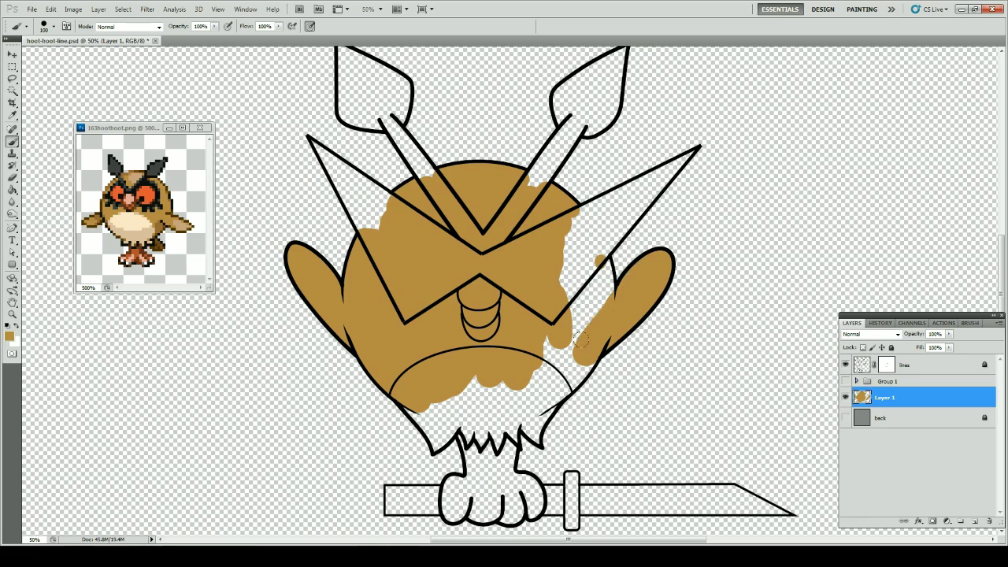
mouse_move(581, 339)
left_mouse_down()
mouse_move(593, 265)
mouse_move(513, 347)
mouse_move(548, 374)
mouse_move(579, 348)
left_mouse_up()
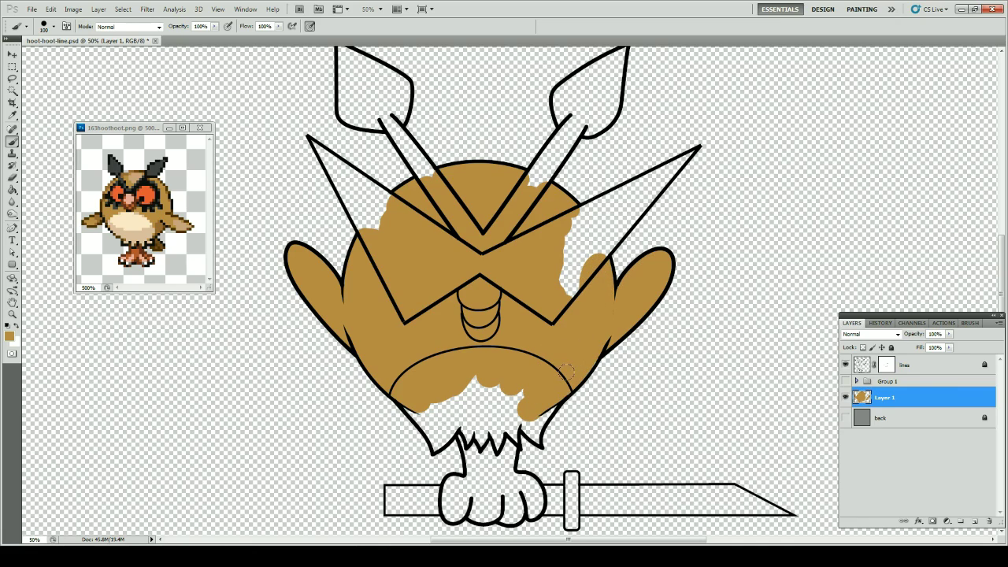
left_click_drag(451, 375, 517, 363)
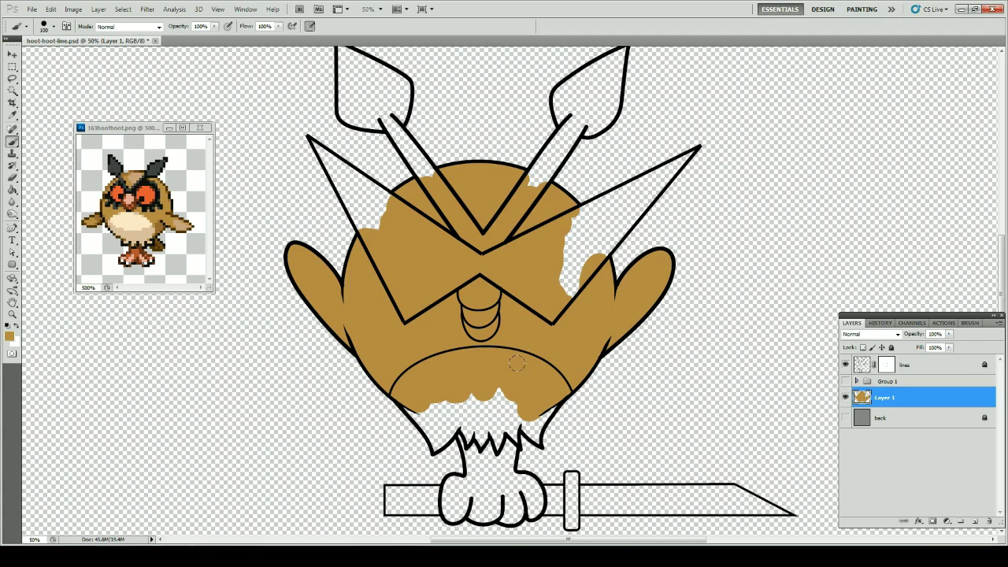
left_click_drag(556, 298, 569, 254)
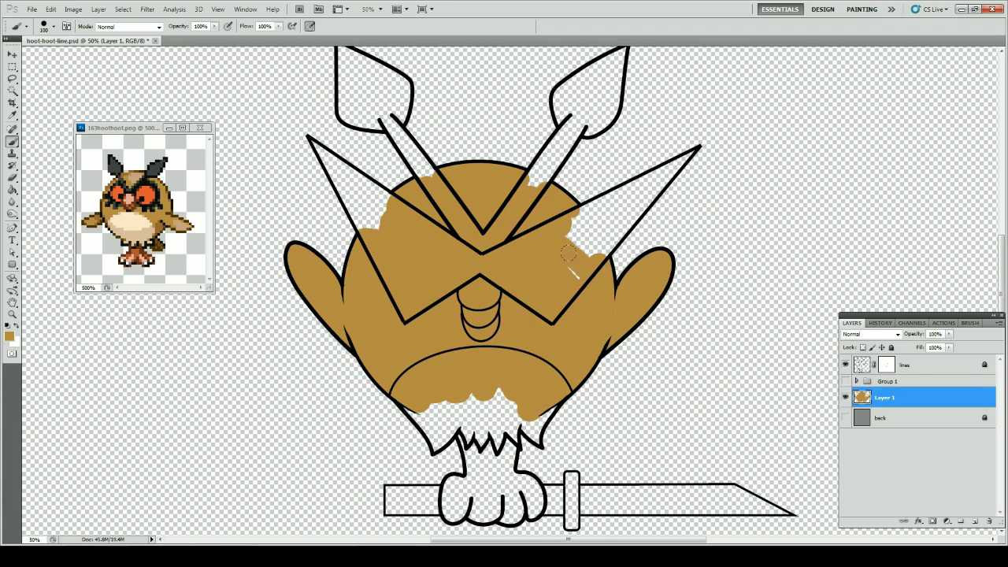
Add a layer above Layer 1 and start painting the belly's edge with the sprite's cream color
left_click(974, 522)
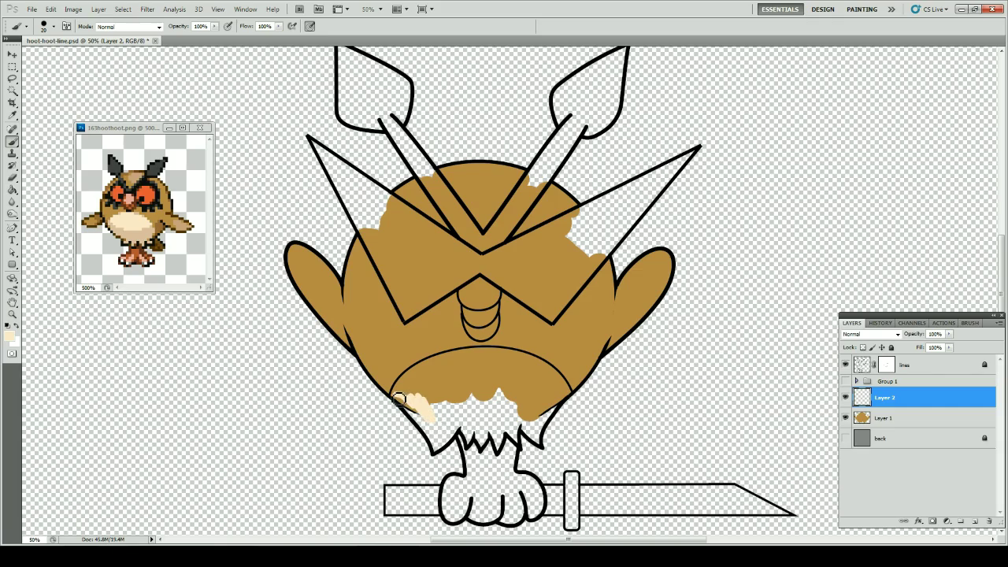
left_click_drag(399, 399, 397, 398)
left_click(932, 366)
key("w")
left_click(504, 386)
left_click(433, 435)
left_click(521, 430)
key("ctrl+z")
left_click(517, 430)
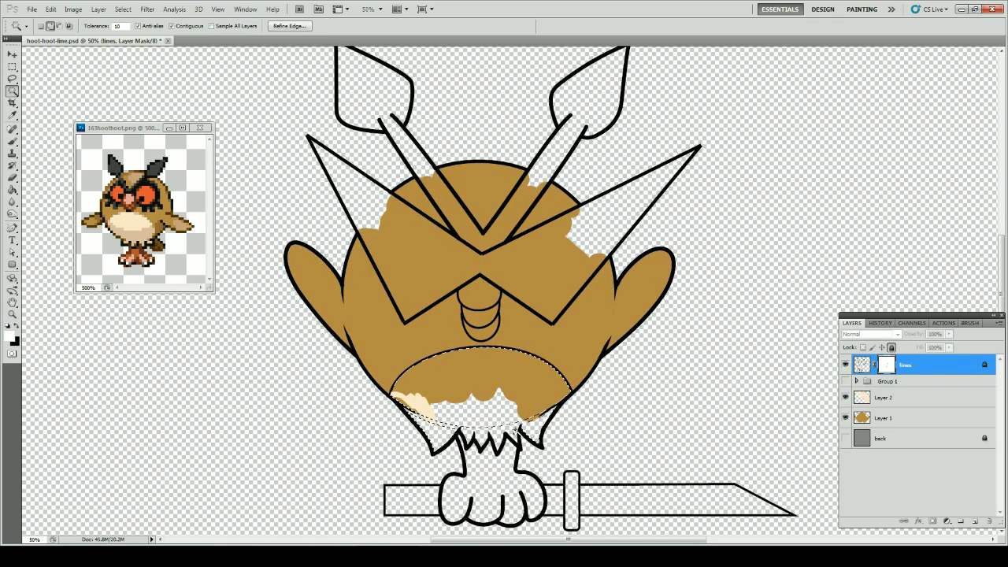
left_click_drag(474, 431, 515, 446)
key("ctrl+alt+z")
key("ctrl+alt+z")
Try to add the fringe and side areas to the belly's Magic Wand selection and expand it by 1 pixel
left_click_drag(424, 250, 500, 329)
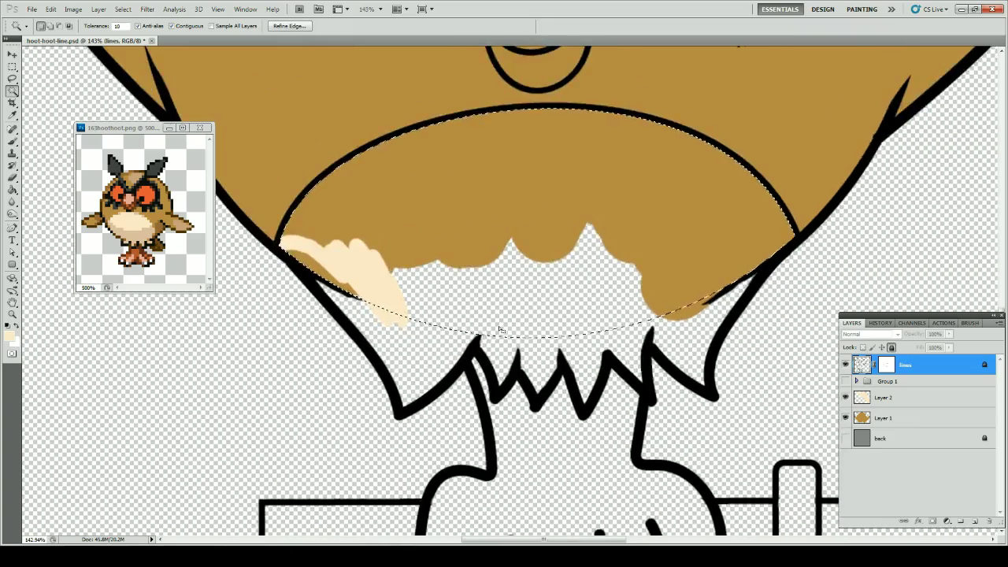
left_click(504, 363, "shift")
left_click(410, 355, "shift")
left_click(683, 337, "shift")
left_click(123, 9)
mouse_move(133, 124)
left_click(238, 144)
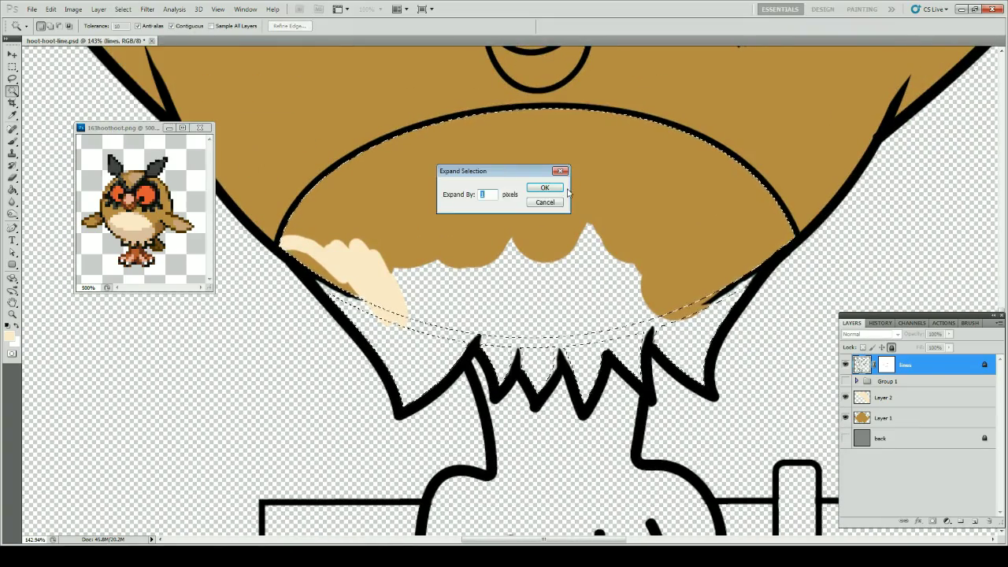
left_click(545, 187)
Apply the lines layer's mask permanently and clear the selection
left_click(887, 365)
right_click(887, 363)
left_click(905, 396)
key("ctrl+d")
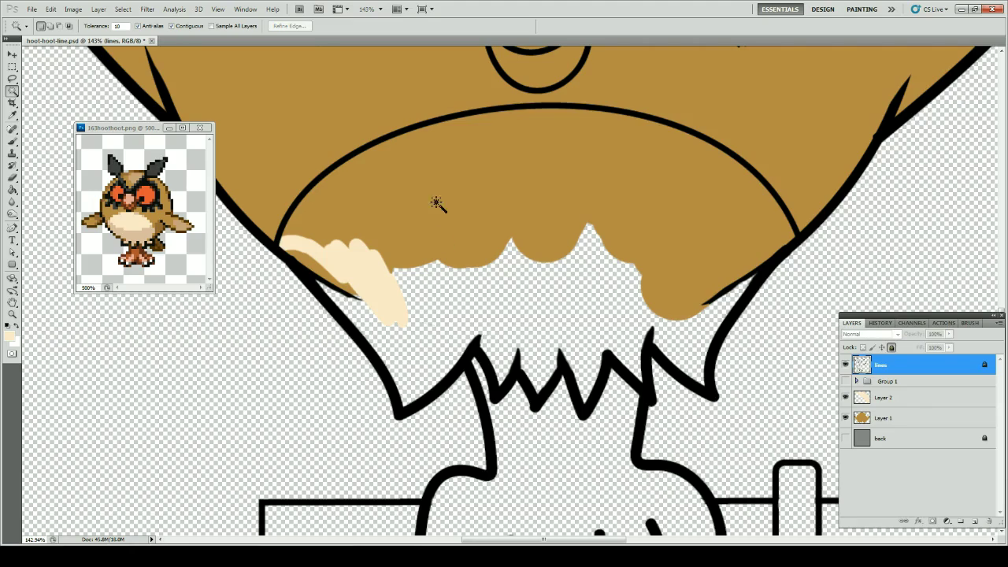
Select the belly area down to the feather fringe with the Magic Wand on the lines layer and expand the selection
left_click(437, 202)
left_click(123, 9)
mouse_move(166, 126)
left_click(238, 144)
key("Return")
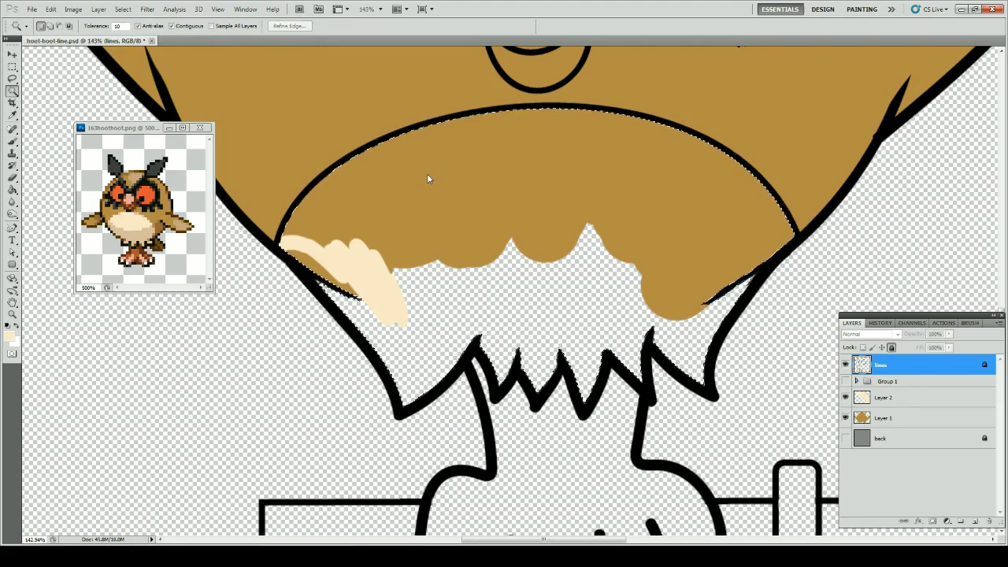
Paint the selected belly and feather fringe cream on Layer 2, enlarging the brush for the interior, and deselect
left_click(884, 398)
key("b")
mouse_move(285, 236)
left_mouse_down()
mouse_move(371, 162)
mouse_move(449, 126)
mouse_move(290, 281)
mouse_move(371, 247)
mouse_move(539, 115)
left_mouse_up()
key("bracketright")
key("bracketright")
key("bracketright")
key("bracketright")
key("bracketright")
key("bracketright")
mouse_move(378, 315)
left_mouse_down()
mouse_move(517, 354)
mouse_move(596, 218)
mouse_move(661, 259)
left_mouse_up()
key("ctrl+d")
Unlock the lines layer, erase stray specks above the feather fringe and return to painting on Layer 2
left_click(880, 365)
left_click(891, 347)
key("e")
left_click_drag(423, 323, 436, 334)
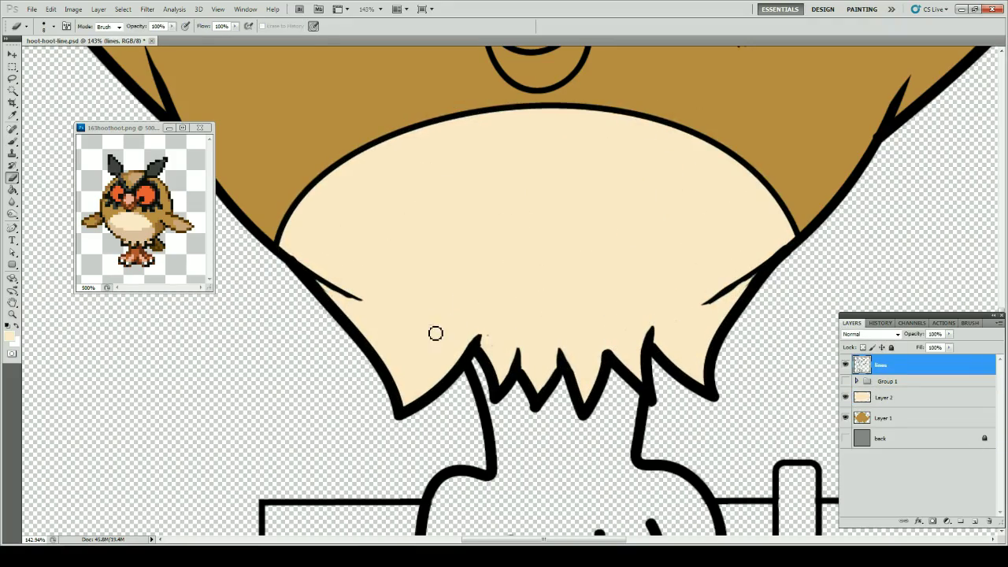
key("alt+bracketleft")
key("alt+bracketleft")
key("b")
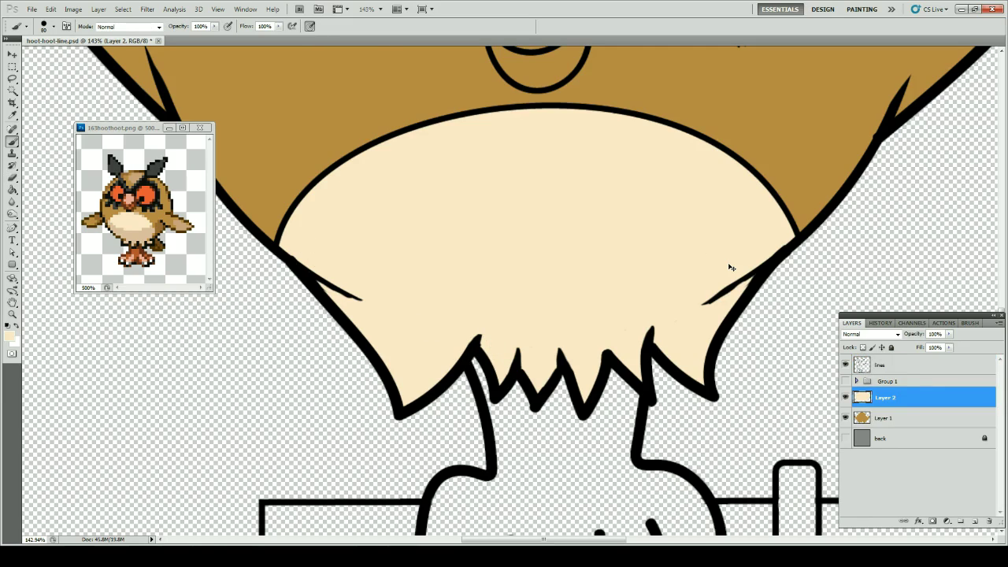
Add a layer above Layer 2, sample the sprite's pink beak color and paint the owl's beak
key("ctrl+0")
left_click(977, 522)
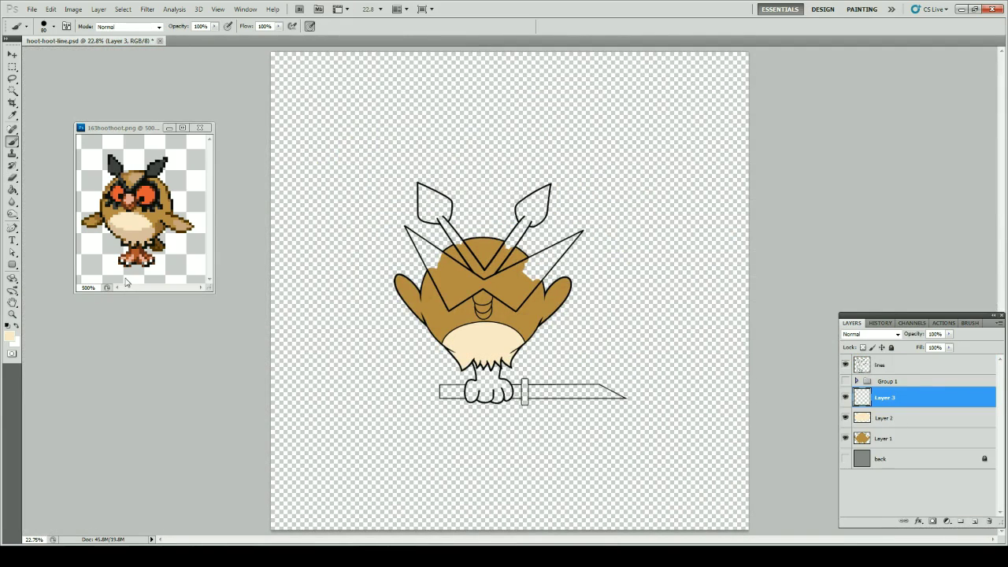
left_click(130, 200, "alt")
left_click_drag(443, 275, 532, 350)
key("bracketleft")
key("bracketleft")
key("bracketleft")
key("bracketleft")
Paint the leg and the fist gripping the sword pink on Layer 3 and save the document
mouse_move(430, 154)
left_mouse_down()
mouse_move(449, 230)
mouse_move(527, 268)
mouse_move(461, 315)
mouse_move(457, 346)
mouse_move(489, 390)
mouse_move(532, 347)
mouse_move(501, 331)
left_mouse_up()
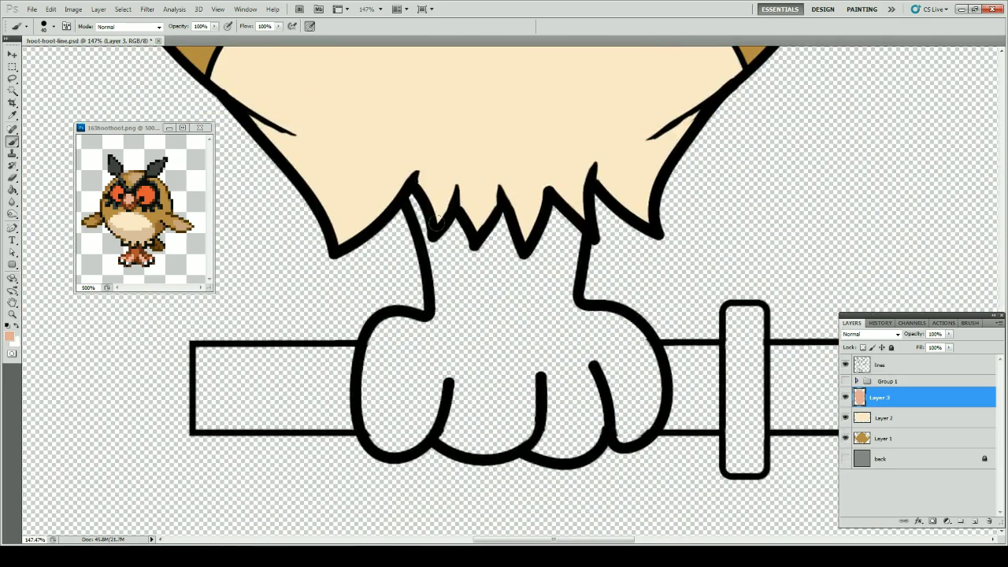
mouse_move(417, 201)
left_mouse_down()
mouse_move(453, 284)
mouse_move(478, 236)
mouse_move(551, 236)
mouse_move(535, 315)
mouse_move(560, 335)
left_mouse_up()
mouse_move(378, 327)
left_mouse_down()
mouse_move(445, 370)
mouse_move(432, 250)
mouse_move(493, 276)
mouse_move(544, 410)
mouse_move(512, 292)
mouse_move(588, 319)
mouse_move(617, 405)
mouse_move(591, 360)
left_mouse_up()
key("ctrl+0")
key("ctrl+s")
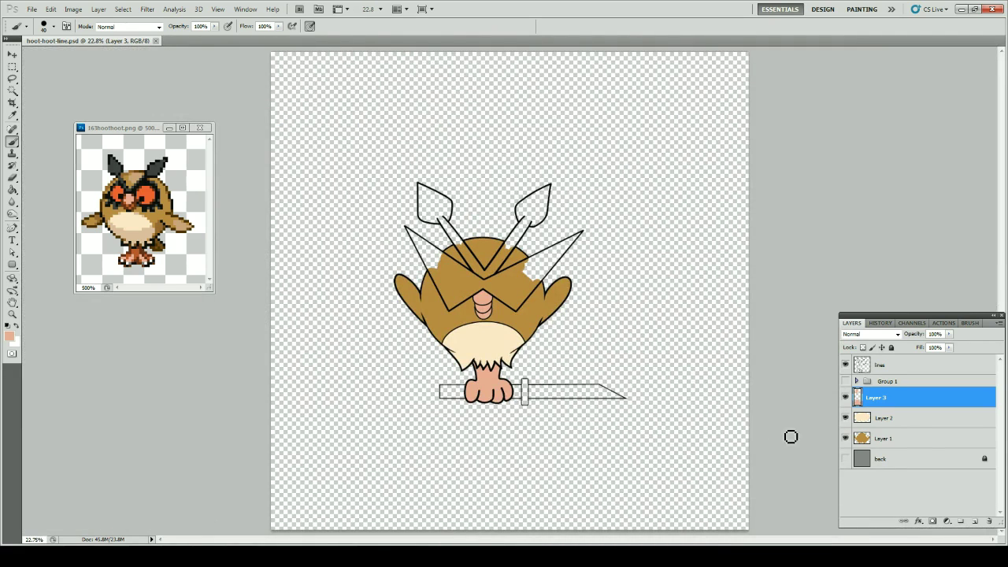
Paint the beak's middle section orange on a new layer and adjust that layer's opacity
left_click(975, 521)
scroll(481, 311, "up", 10)
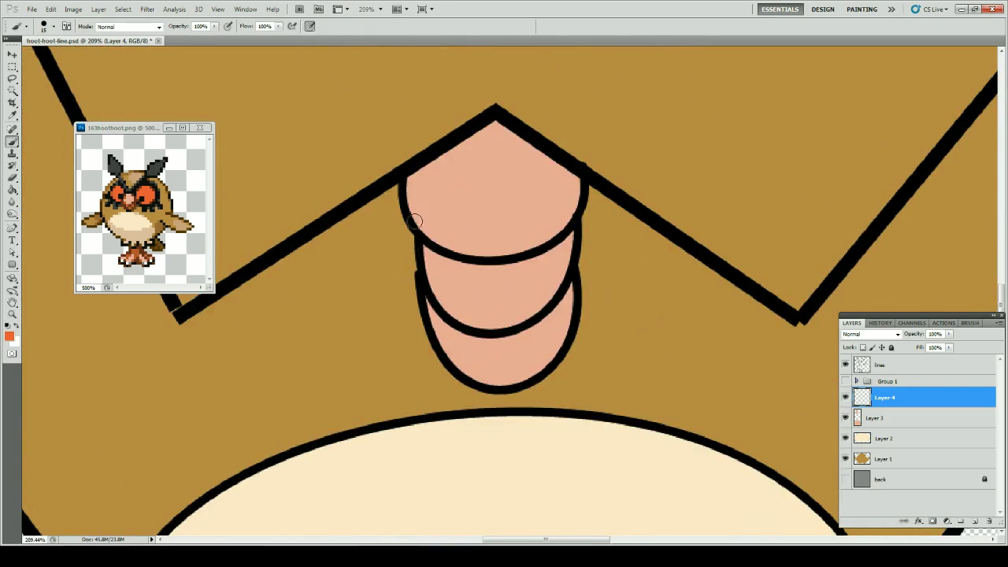
mouse_move(415, 221)
left_mouse_down()
mouse_move(441, 288)
mouse_move(543, 307)
mouse_move(520, 276)
mouse_move(459, 278)
left_mouse_up()
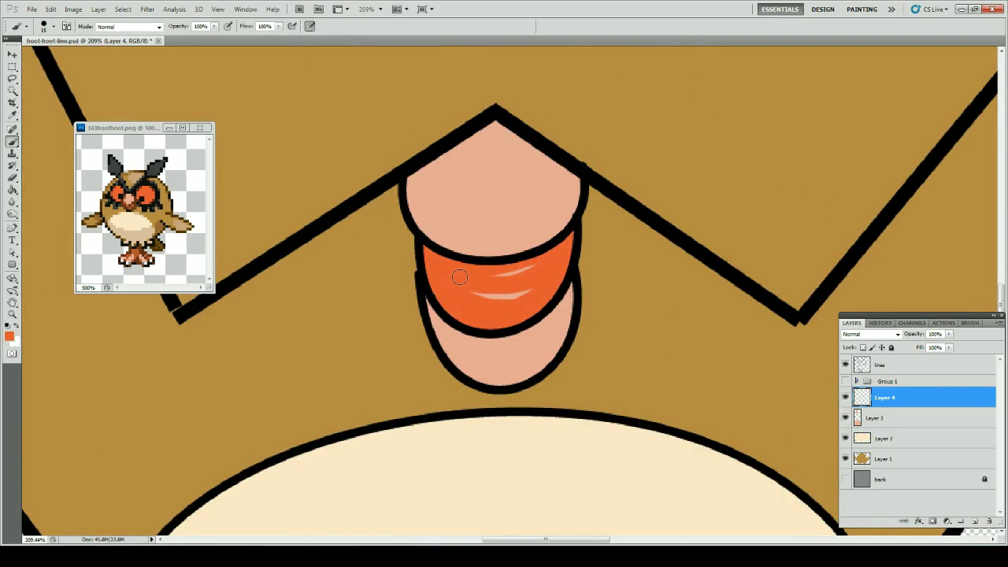
key("e")
key("ctrl+0")
mouse_move(949, 334)
left_mouse_down()
mouse_move(923, 349)
mouse_move(937, 350)
left_mouse_up()
Add a layer above Layer 3, then select the brow and ear feather areas from the lines layer and expand the selection
left_click(886, 417)
left_click(976, 521)
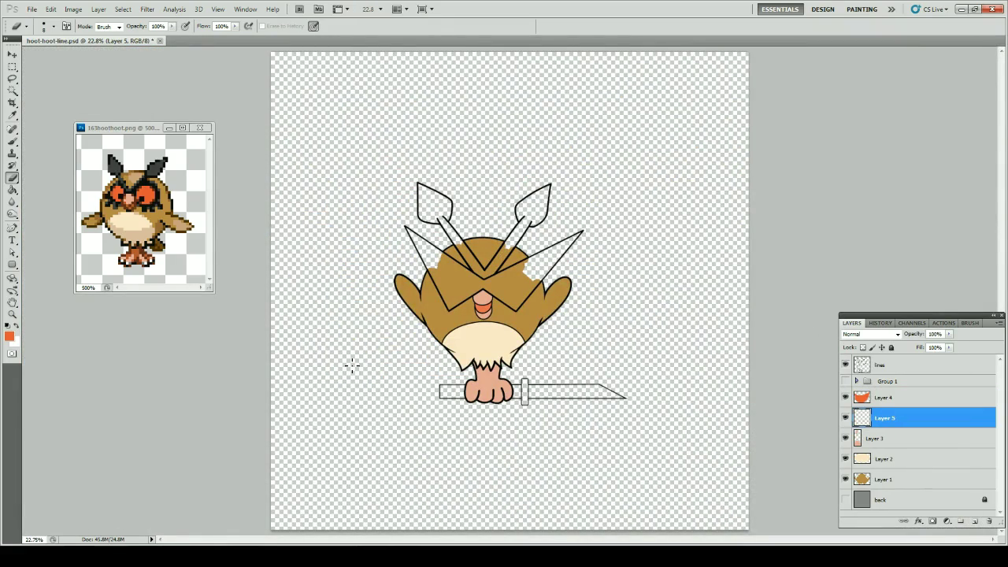
key("z")
left_click(605, 348)
left_click_drag(605, 348, 384, 158)
left_click(885, 369)
key("w")
left_click(554, 251)
left_click(389, 337, "shift")
left_click(123, 9)
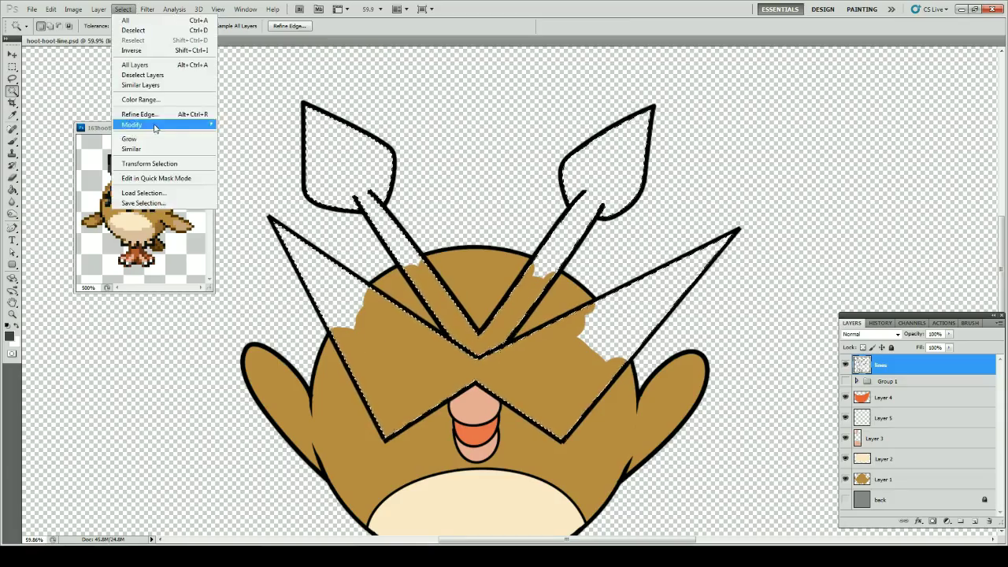
left_click(225, 145)
key("Return")
key("b")
mouse_move(315, 252)
left_mouse_down()
mouse_move(347, 161)
mouse_move(423, 124)
mouse_move(296, 313)
mouse_move(352, 420)
left_mouse_up()
mouse_move(483, 313)
left_mouse_down()
mouse_move(553, 175)
mouse_move(664, 250)
mouse_move(615, 290)
mouse_move(685, 266)
mouse_move(613, 332)
mouse_move(642, 307)
mouse_move(507, 389)
left_mouse_up()
key("ctrl+d")
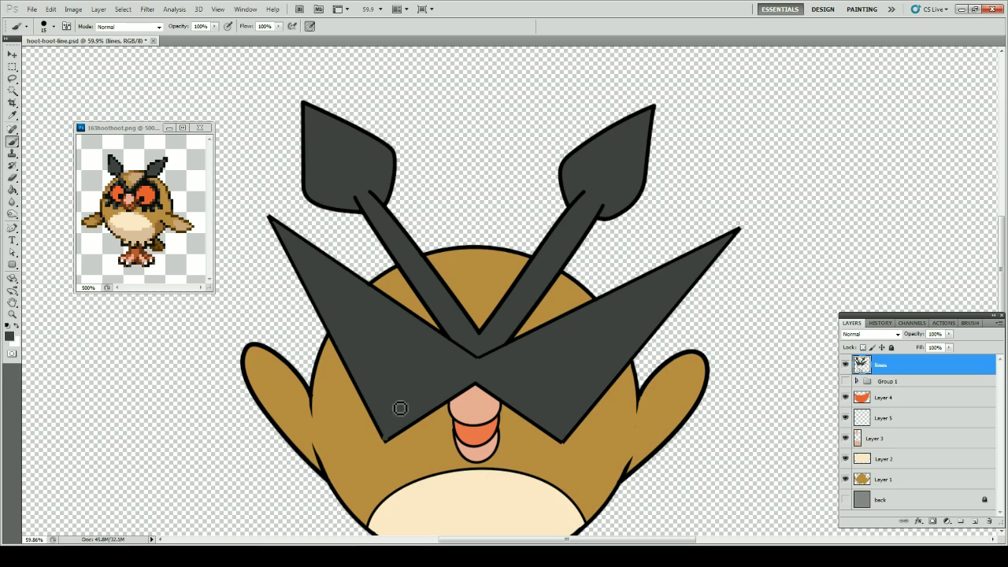
left_click(882, 323)
key("ctrl+alt+z")
key("ctrl+alt+z")
key("ctrl+alt+z")
left_click(852, 323)
Fill the selected brow and ear feathers with dark grey on Layer 5 and deselect
left_click(886, 418)
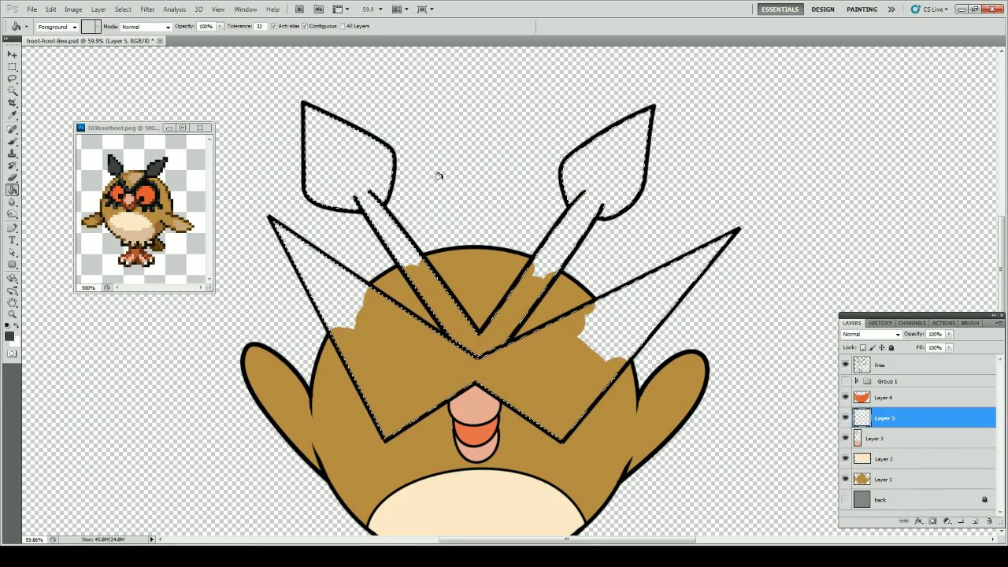
key("alt+BackSpace")
key("ctrl+d")
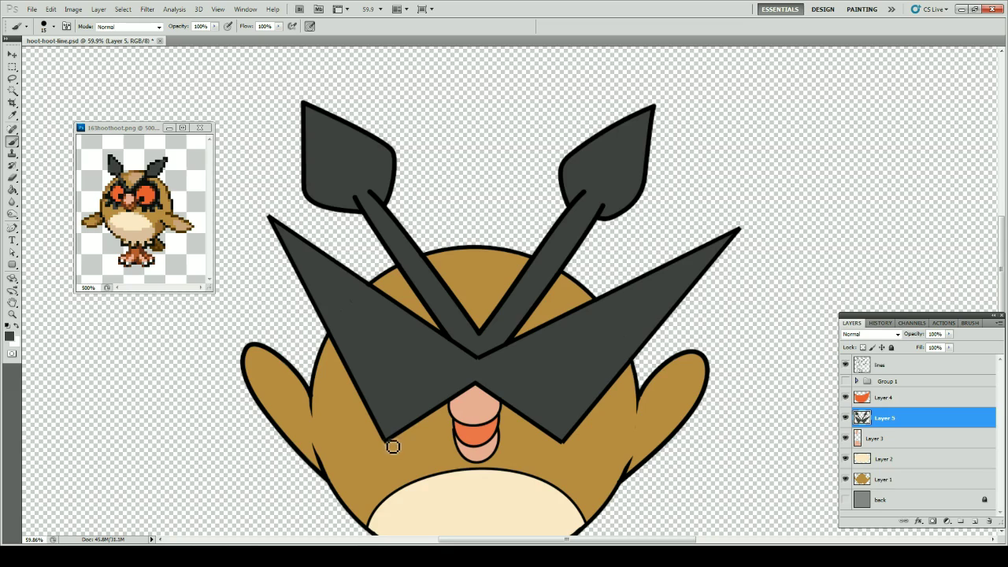
key("ctrl+0")
Add a layer directly above the back layer and set the foreground color to a medium grey
left_click(924, 505)
left_click(975, 522)
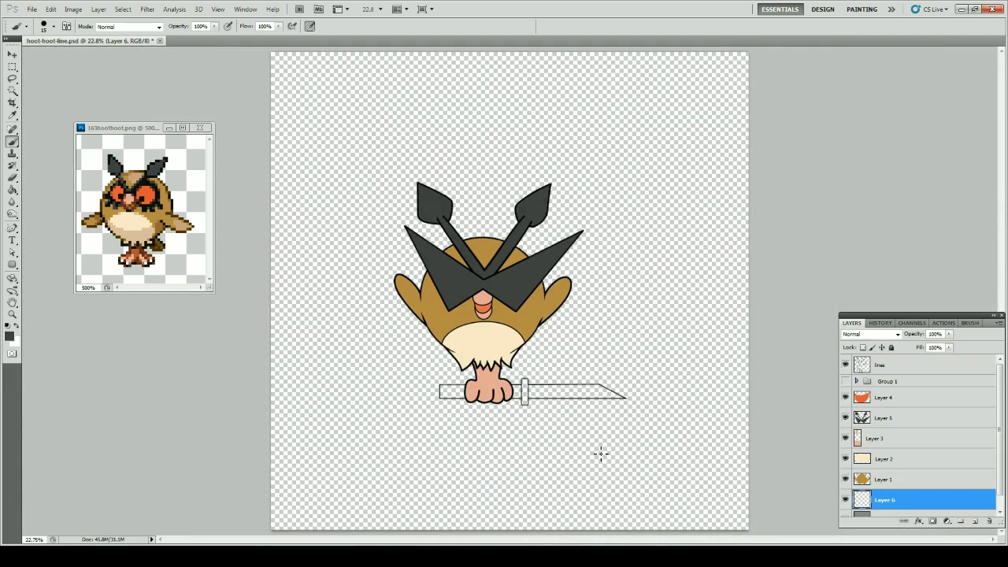
left_click(9, 337)
left_click(651, 413)
Select the sword blade area with the Magic Wand on the lines layer and expand the selection
left_click(872, 358)
left_click(901, 366)
key("w")
left_click(571, 391)
left_click(123, 9)
left_click(241, 145)
key("Return")
Fill the selected sword blade with grey and clear the selection
key("z")
left_click_drag(471, 345, 659, 440)
key("g")
left_click(556, 316)
key("ctrl+d")
Delete the sword blade's last grey fill and everything after it from the document history
key("b")
left_click(880, 323)
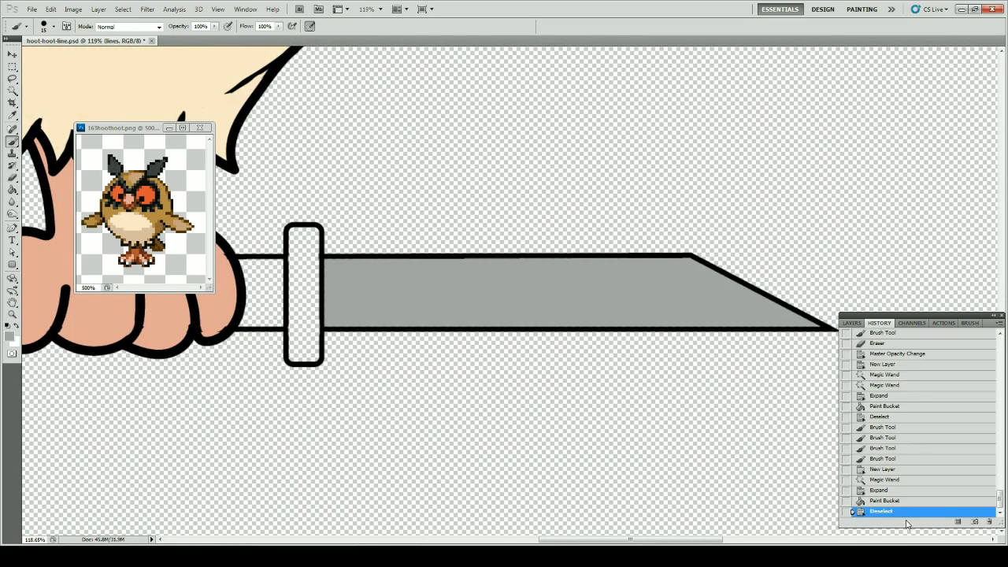
left_click(885, 501)
left_click(990, 522)
left_click(484, 210)
Refill the selected sword blade with grey on Layer 6, clear the selection, and brush along the blade's edges
left_click(852, 323)
left_click(886, 500)
left_click(497, 281)
key("ctrl+d")
key("n")
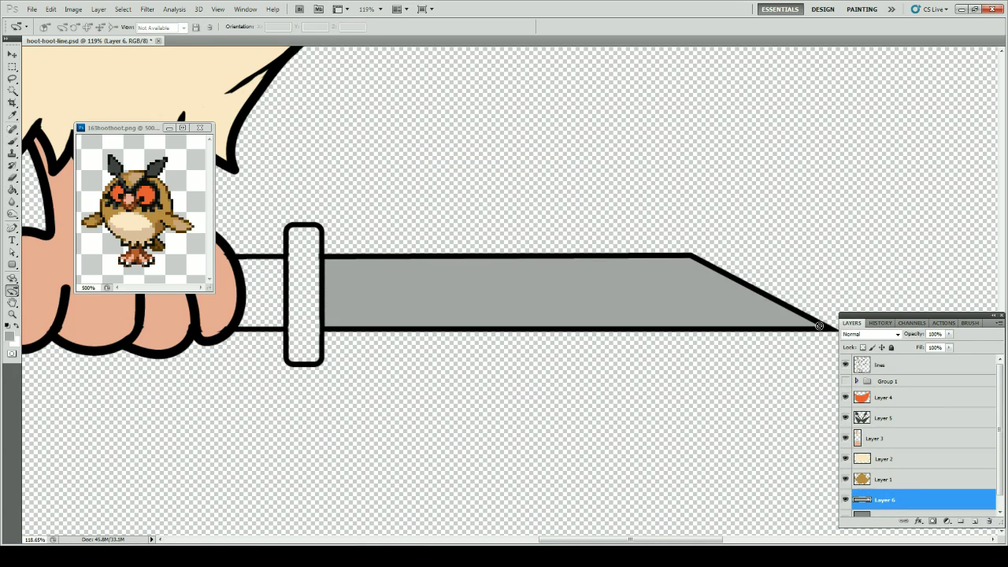
key("b")
left_click_drag(252, 330, 658, 353)
Clean up the rough outlines around the owl's toes with the Eraser on the lines layer
left_click(881, 365)
key("z")
left_click_drag(463, 232, 693, 433)
key("e")
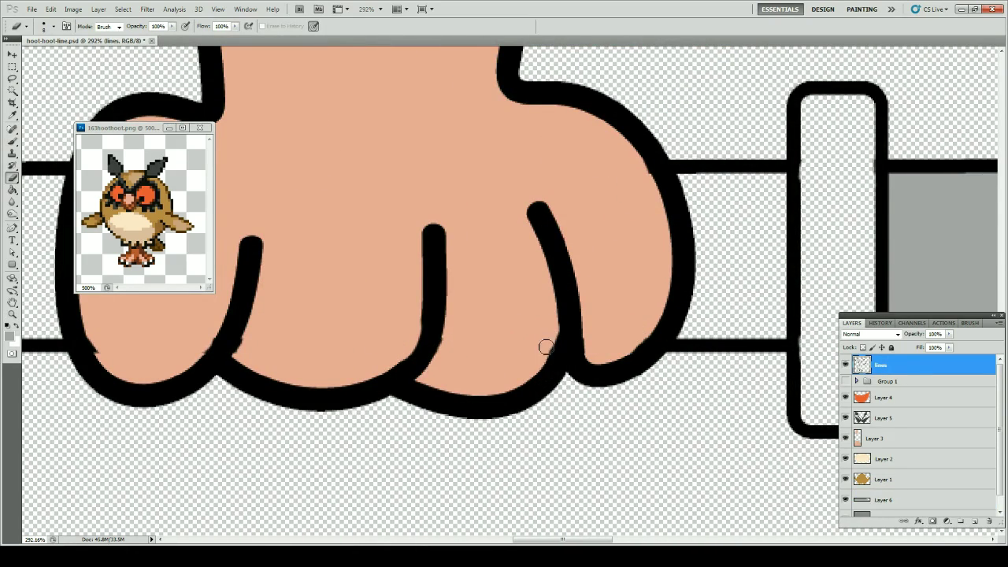
left_click_drag(547, 347, 826, 394)
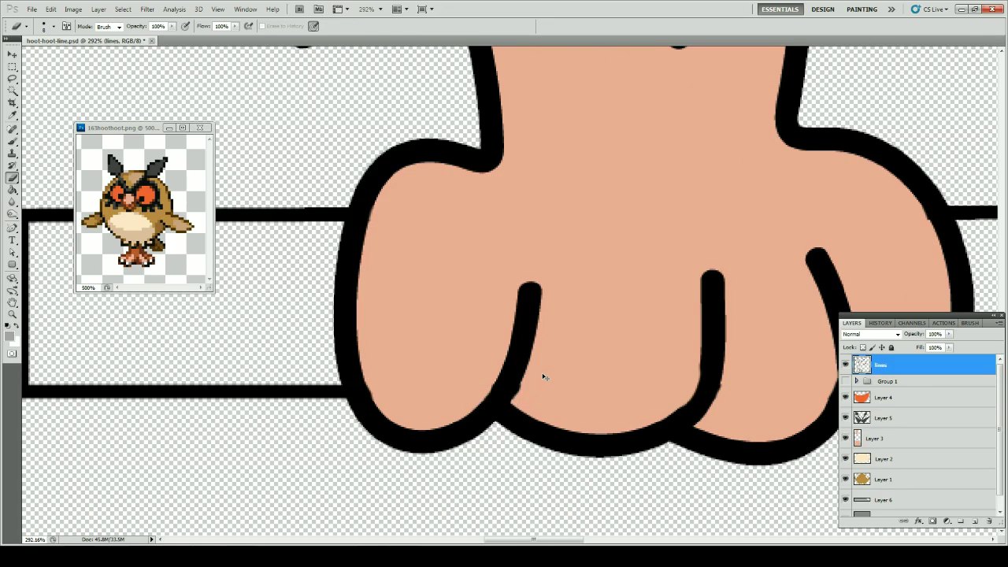
key("ctrl+0")
Sample a dark brown from the sprite's tail as the foreground color and add a new layer above Layer 6
key("i")
left_click(162, 241)
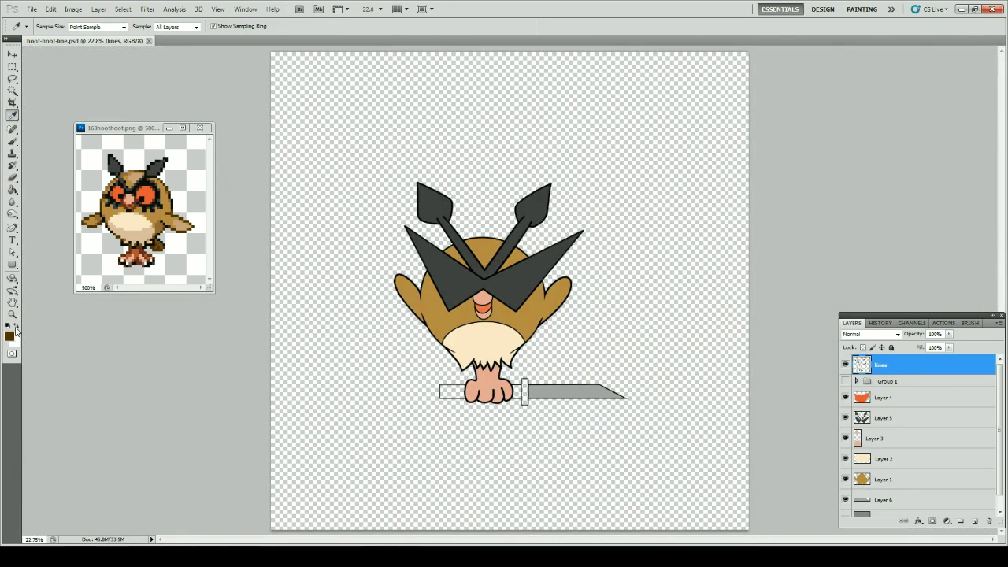
left_click(12, 334)
left_click(889, 358)
left_click_drag(502, 443, 623, 443)
key("b")
left_click(903, 501)
left_click(975, 522)
Outline the sword handle with straight dark brown brush strokes on Layer 7 and fill its inside with the same brown
left_click_drag(360, 200, 450, 378)
left_click(301, 342)
left_click(690, 342, "shift")
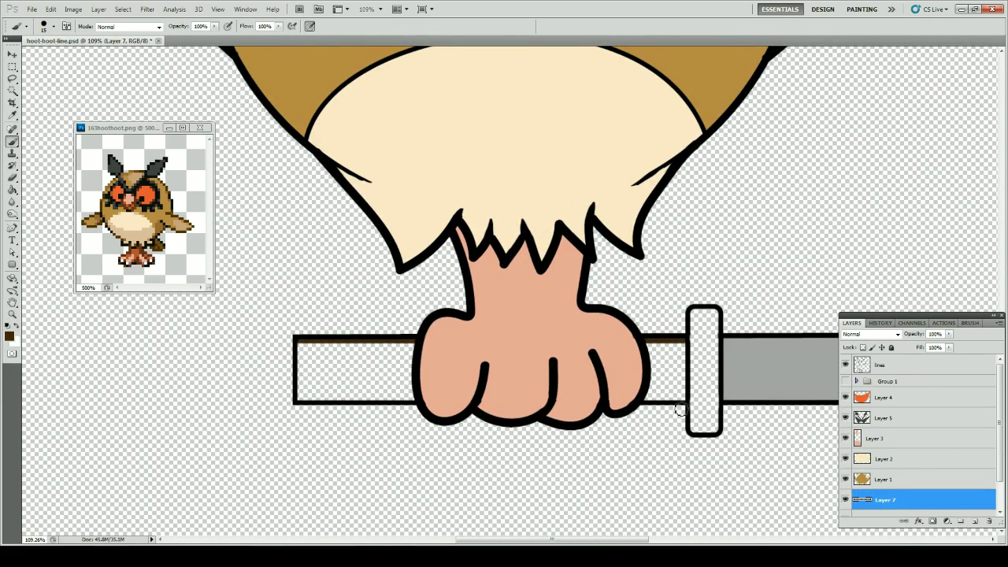
left_click(684, 401, "shift")
left_click(299, 400, "shift")
left_click(299, 344, "shift")
key("g")
left_click(323, 364)
Brush dark brown over the thin unfilled seams along the inside of the sword handle
key("b")
left_click(310, 347)
left_click(680, 349, "shift")
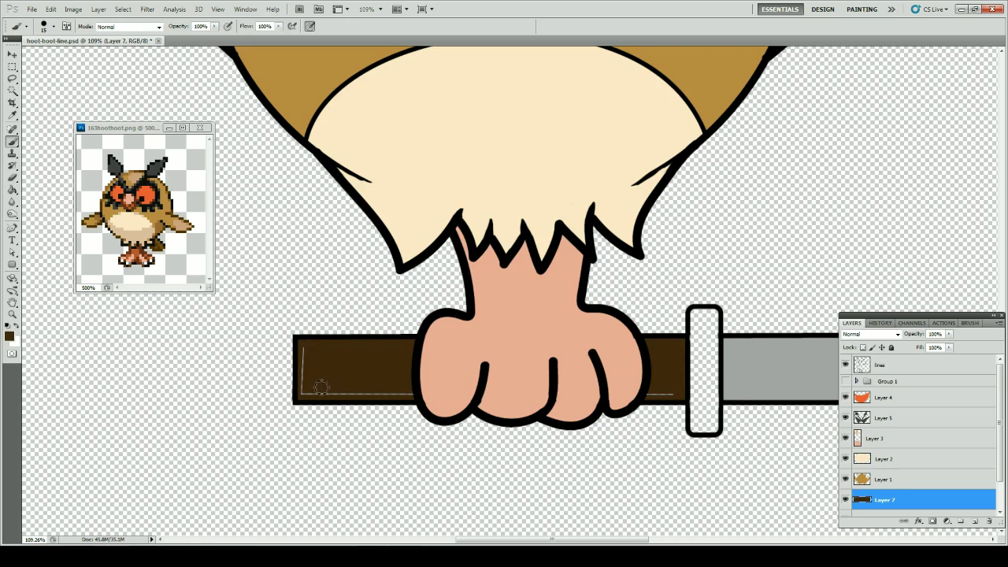
left_click(308, 390, "shift")
left_click(305, 350, "shift")
Set the foreground color to gold #c4af65, paint the sword guard on Layer 7, and save the document
left_click(9, 335)
left_click(733, 399)
left_click_drag(793, 486, 793, 480)
left_click(712, 395)
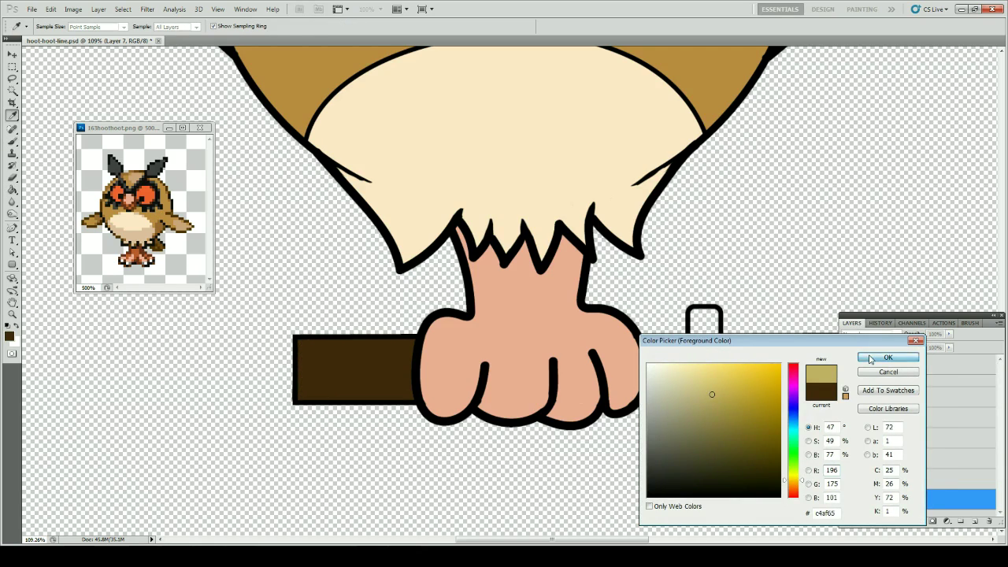
left_click(887, 358)
mouse_move(693, 318)
left_mouse_down()
mouse_move(717, 332)
mouse_move(711, 435)
mouse_move(696, 405)
mouse_move(697, 327)
mouse_move(712, 319)
mouse_move(702, 408)
mouse_move(714, 384)
mouse_move(706, 352)
mouse_move(713, 405)
left_mouse_up()
key("ctrl+0")
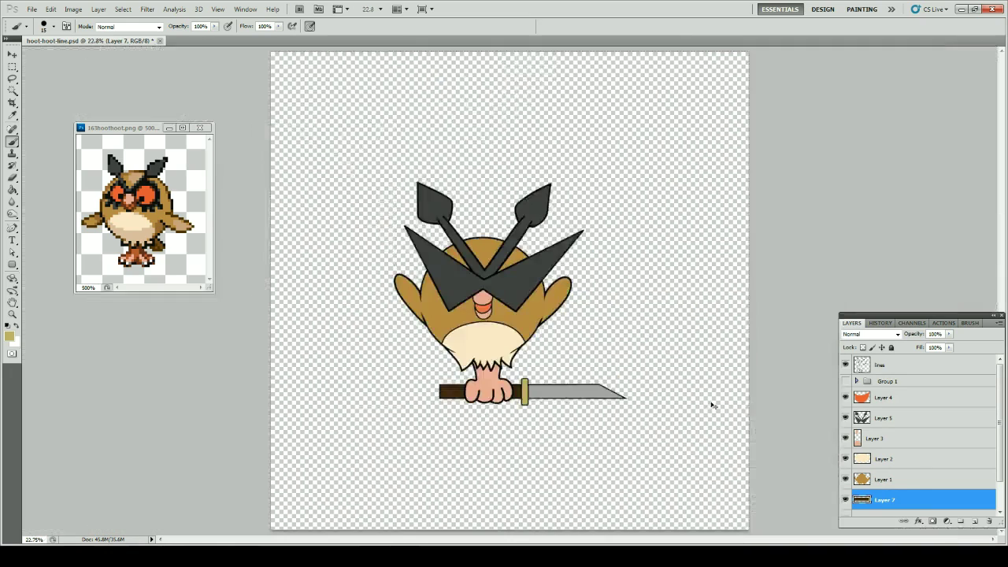
key("ctrl+s")
Show Group 1 and brush black shading on the shade layer over the sword, foot, beak and right side of the owl
left_click(856, 380)
left_click(890, 417)
key("d")
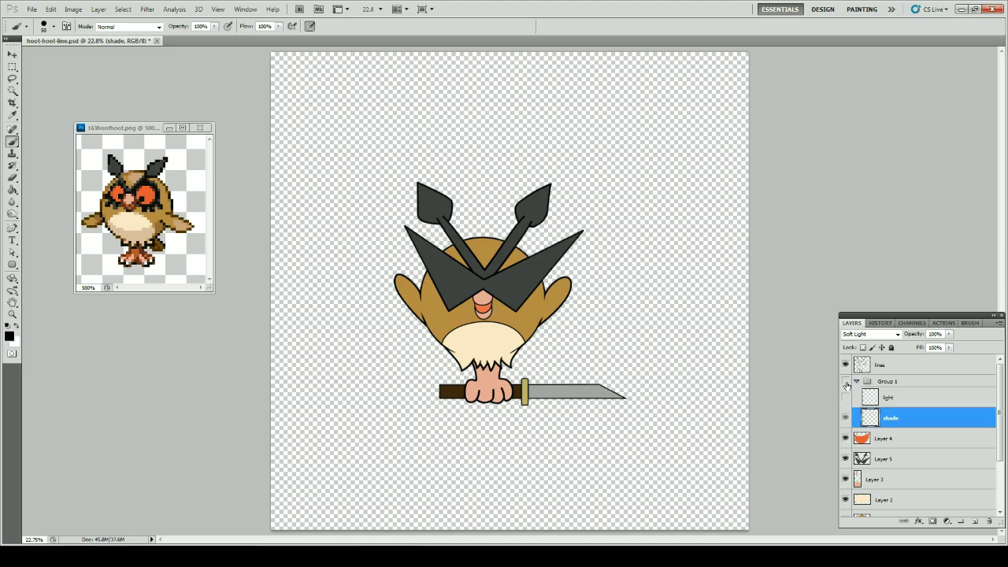
left_click(847, 384)
mouse_move(507, 363)
left_mouse_down()
mouse_move(515, 371)
mouse_move(545, 329)
mouse_move(558, 273)
mouse_move(542, 293)
mouse_move(567, 284)
mouse_move(489, 296)
mouse_move(520, 317)
mouse_move(455, 314)
mouse_move(492, 308)
mouse_move(456, 357)
mouse_move(488, 367)
mouse_move(476, 367)
mouse_move(477, 392)
mouse_move(510, 401)
mouse_move(501, 381)
mouse_move(468, 403)
mouse_move(621, 403)
mouse_move(554, 408)
mouse_move(605, 392)
mouse_move(521, 390)
mouse_move(581, 395)
mouse_move(568, 394)
left_mouse_up()
left_click_drag(445, 402, 445, 391)
left_click_drag(429, 323, 451, 350)
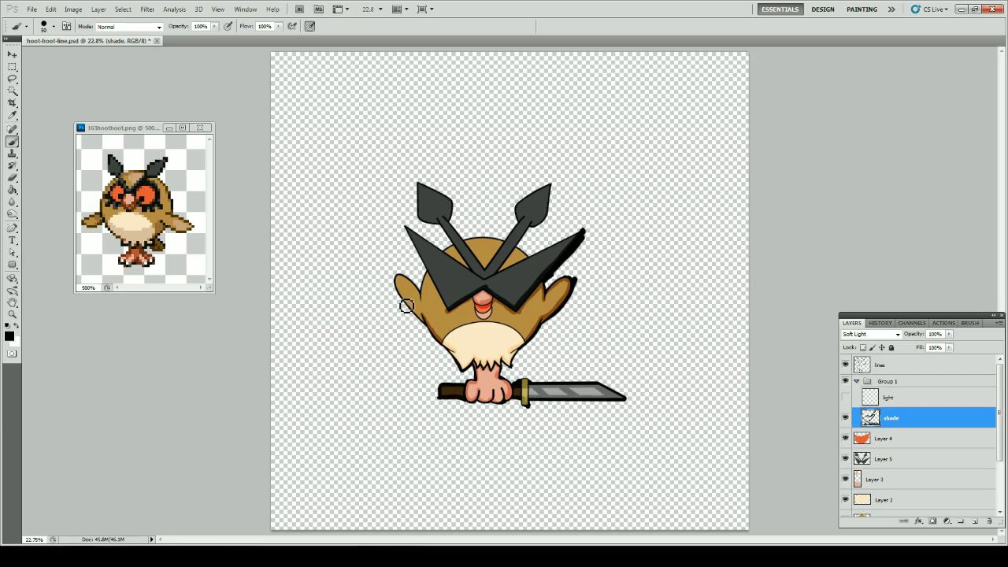
Brush black shading over the left wing, left brow, both ear feathers and the head on the shade layer
mouse_move(405, 307)
left_mouse_down()
mouse_move(410, 229)
mouse_move(431, 289)
mouse_move(453, 315)
mouse_move(435, 282)
left_mouse_up()
mouse_move(419, 186)
left_mouse_down()
mouse_move(437, 228)
mouse_move(478, 269)
mouse_move(463, 261)
mouse_move(516, 256)
mouse_move(550, 189)
left_mouse_up()
mouse_move(527, 255)
left_mouse_down()
mouse_move(521, 266)
mouse_move(526, 254)
left_mouse_up()
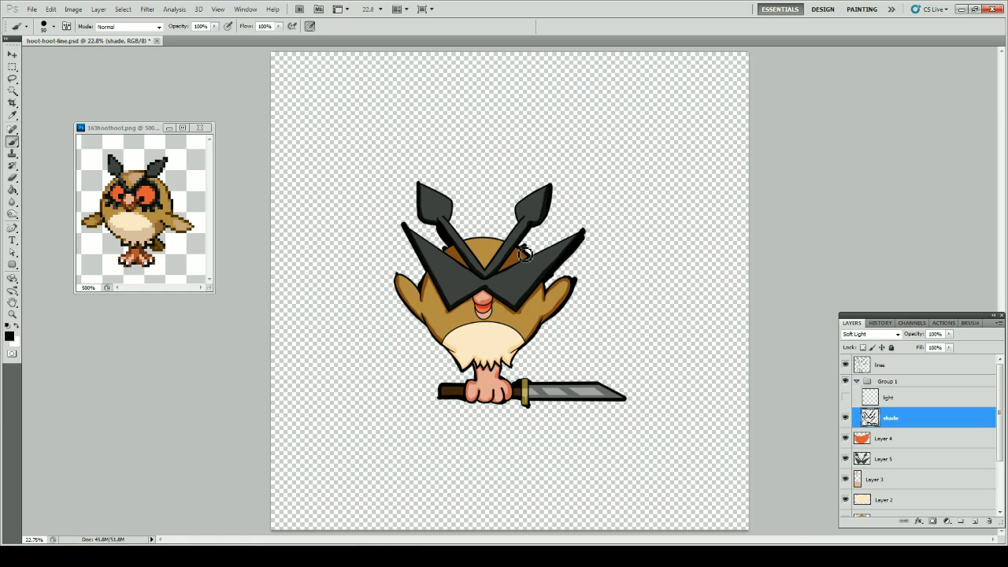
key("e")
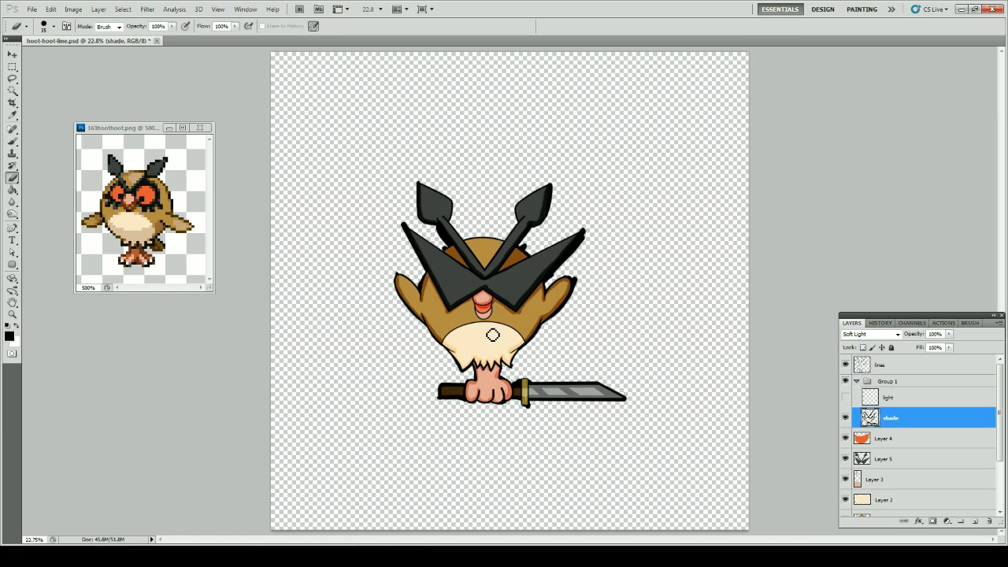
Show the light layer, set its blend mode to Soft Light, and paint a white highlight along the right brow
key("b")
left_click(846, 398)
left_click(889, 398)
left_click(870, 334)
left_click(866, 488)
key("x")
mouse_move(498, 281)
left_mouse_down()
mouse_move(579, 240)
mouse_move(510, 275)
left_mouse_up()
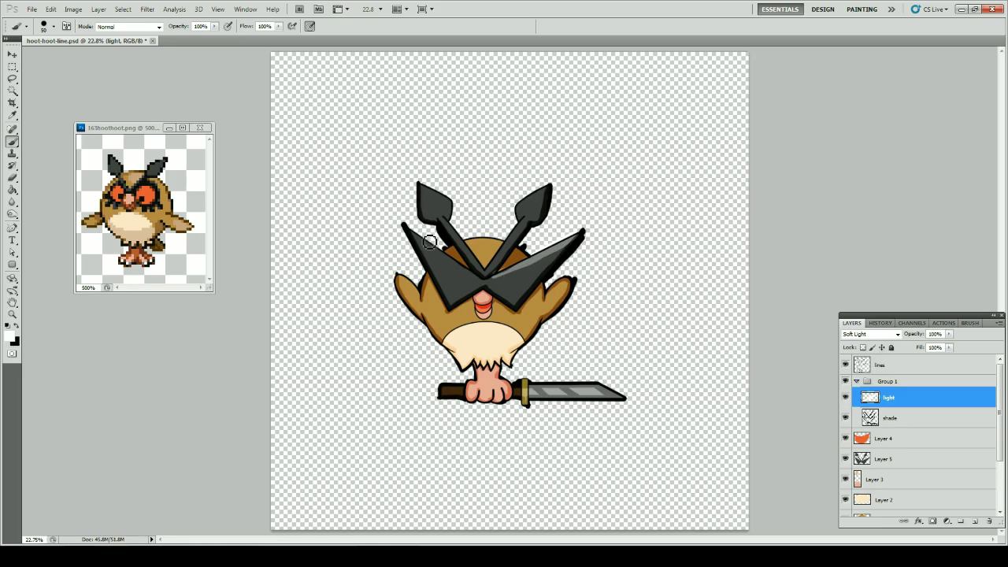
Paint white highlights on the left brow, ear feathers, head, wings and sword on the light layer
mouse_move(430, 241)
left_mouse_down()
mouse_move(485, 284)
mouse_move(441, 199)
mouse_move(472, 260)
mouse_move(515, 239)
mouse_move(495, 272)
left_mouse_up()
left_click_drag(525, 212, 542, 194)
left_click_drag(477, 245, 495, 245)
left_click_drag(404, 284, 414, 293)
left_click_drag(550, 305, 562, 285)
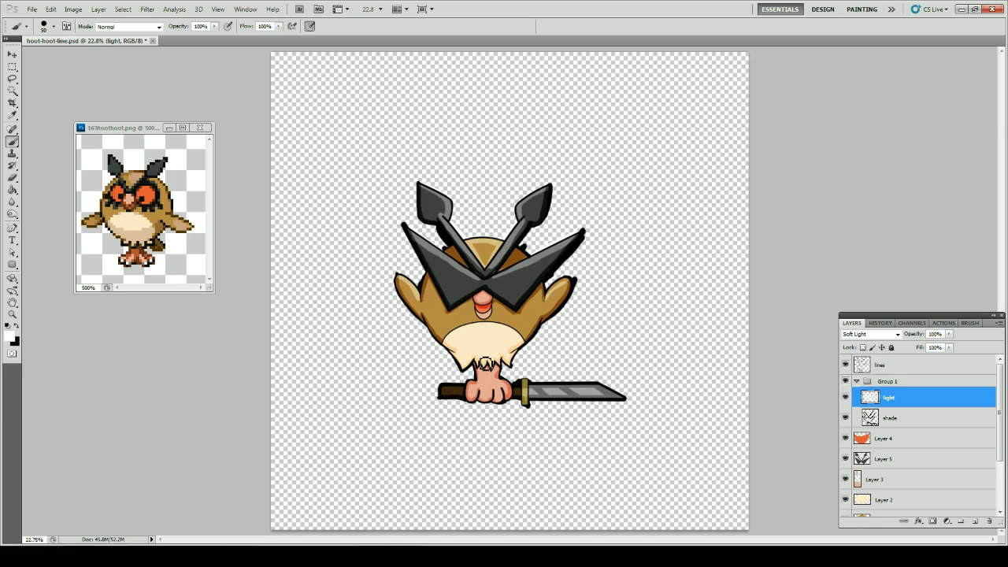
mouse_move(551, 397)
left_mouse_down()
mouse_move(591, 398)
mouse_move(523, 394)
left_mouse_up()
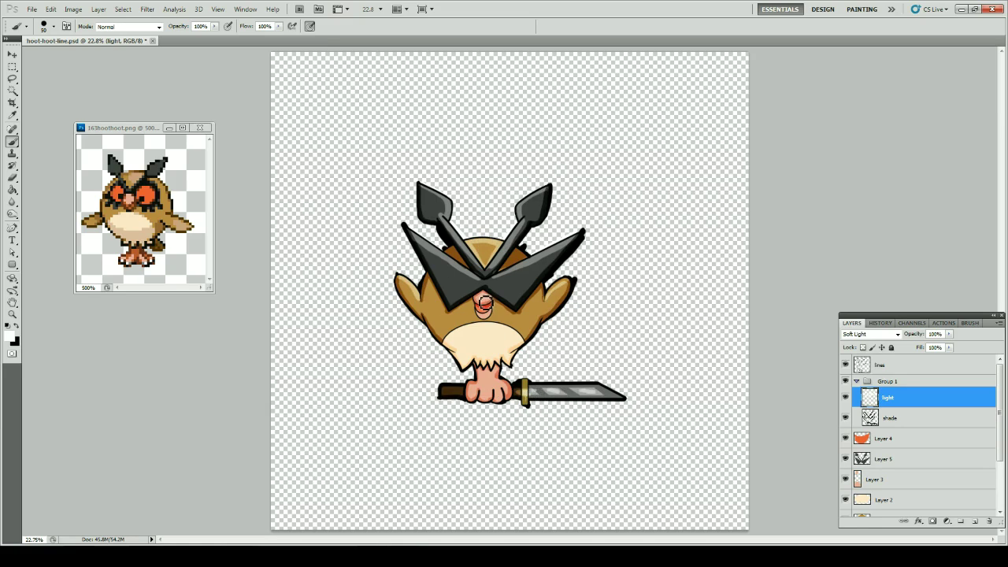
Apply a Gaussian Blur to the shade layer with a radius slightly above 10 pixels
left_click(887, 445)
left_click(887, 383)
left_click(146, 9)
mouse_move(157, 103)
left_click(314, 144)
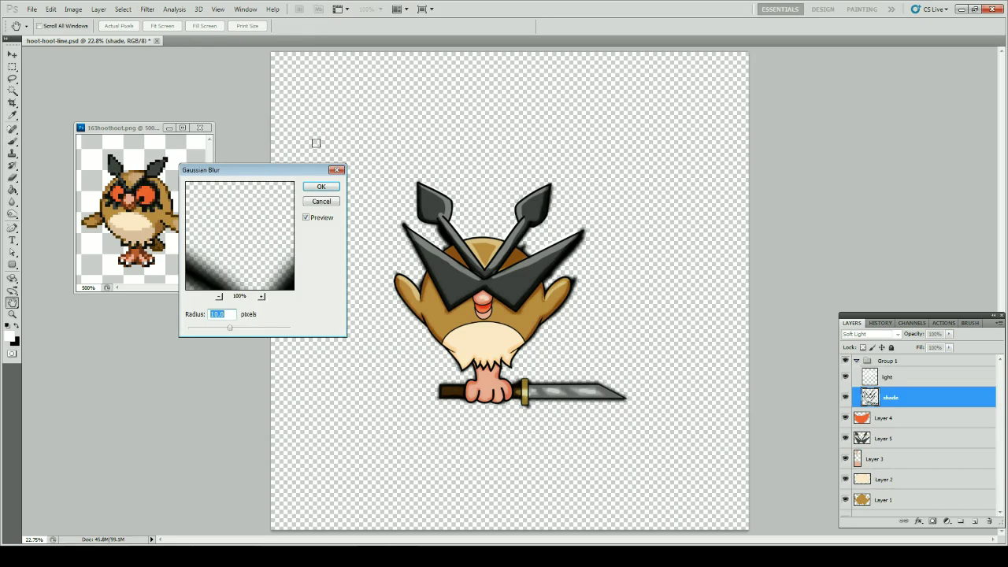
mouse_move(230, 328)
left_mouse_down()
mouse_move(243, 329)
mouse_move(235, 328)
left_mouse_up()
key("Return")
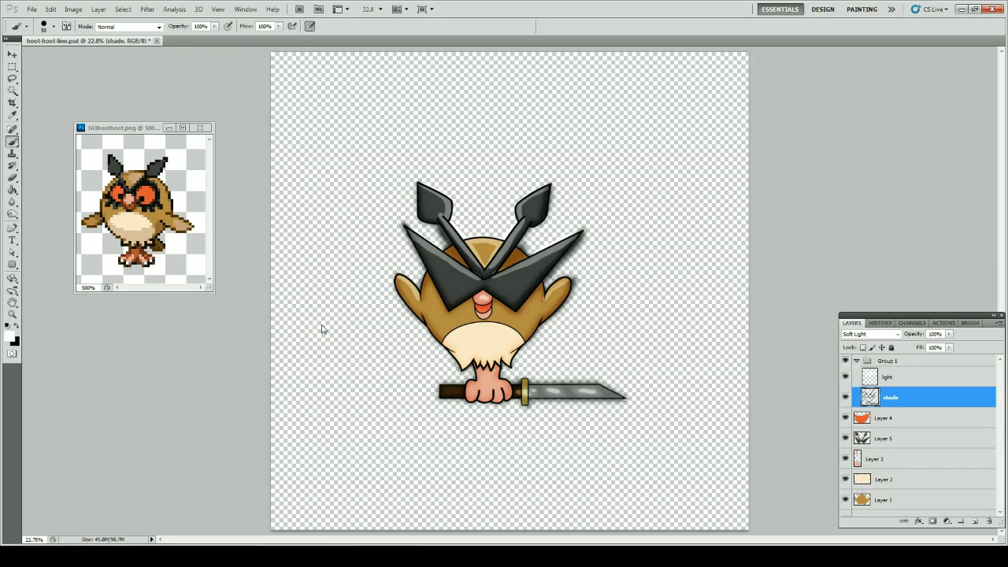
Duplicate the light and shade layers, move the copies directly above Layer 4, and clip them to it
left_click(888, 376, "shift")
right_click(878, 398)
left_click(907, 178)
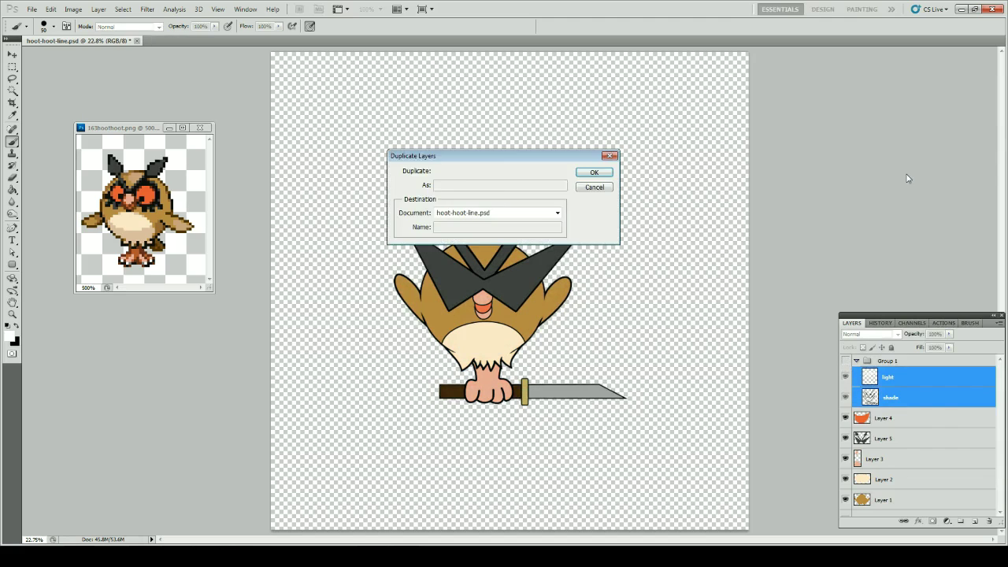
key("Return")
left_click_drag(919, 360, 905, 415)
left_click(893, 408, "alt")
Duplicate the light and shade pair onto Layer 5 as clipped copies, with light at 25% and shade at 75% opacity
right_click(896, 400)
left_click(949, 191)
key("Return")
left_click_drag(931, 381, 906, 451)
left_click(898, 417)
left_click(897, 438)
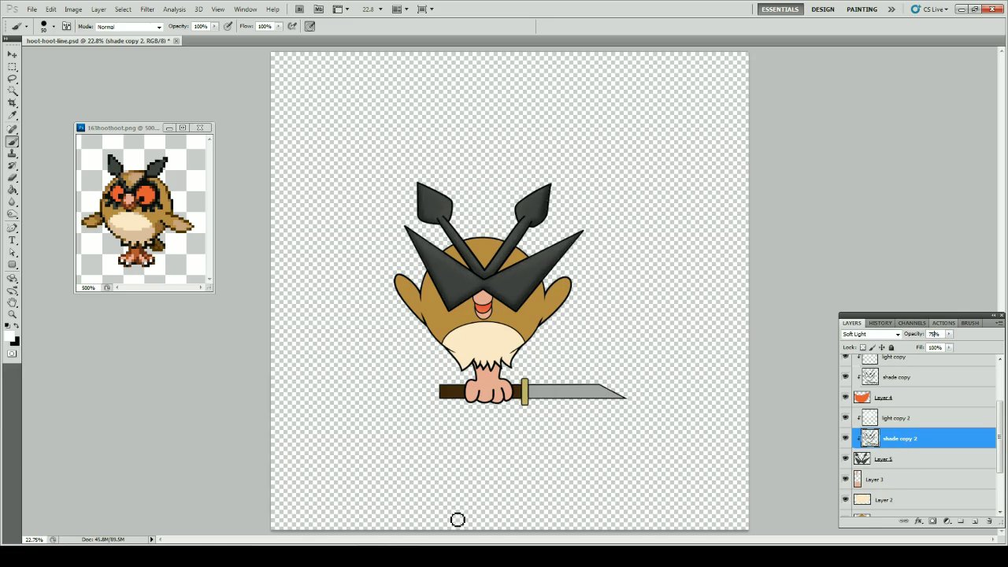
Duplicate the adjusted light and shade pair twice, clipping one pair to Layer 3 and the other to Layer 2
left_click(897, 419, "shift")
left_click_drag(898, 408, 891, 490)
key("ctrl+alt+g")
right_click(889, 443)
left_click(918, 227)
key("Return")
left_click_drag(899, 416, 899, 482)
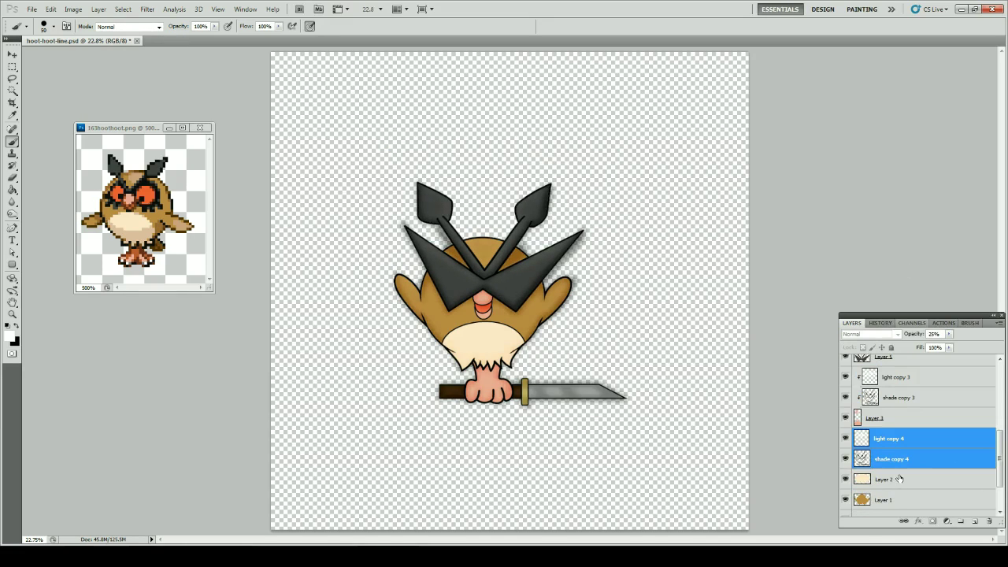
key("ctrl+alt+g")
Duplicate the light and shade pair two more times, clipping one pair to Layer 1 and the other to Layer 7
right_click(906, 417)
left_click(911, 204)
key("Return")
left_click_drag(906, 378, 906, 455)
right_click(909, 445)
left_click(913, 233)
left_click_drag(910, 396, 907, 471)
key("ctrl+alt+g")
Duplicate the light and shade pair once more and clip the copies to Layer 6 for the sword blade
right_click(907, 462)
left_click(913, 250)
key("Return")
left_click_drag(911, 409, 907, 482)
key("ctrl+alt+g")
left_click(216, 533)
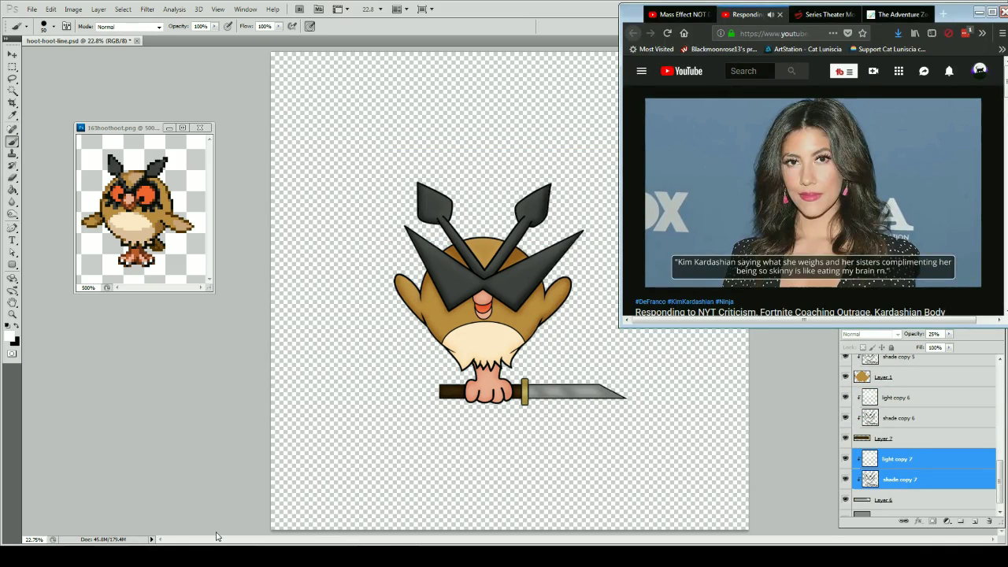
left_click(980, 12)
key("z")
left_click_drag(503, 171, 564, 237)
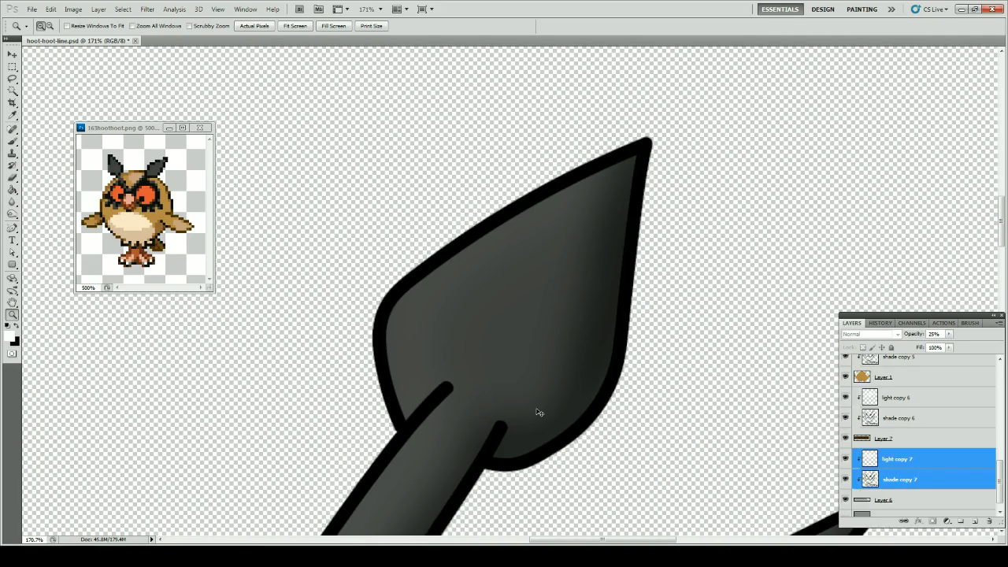
key("ctrl+0")
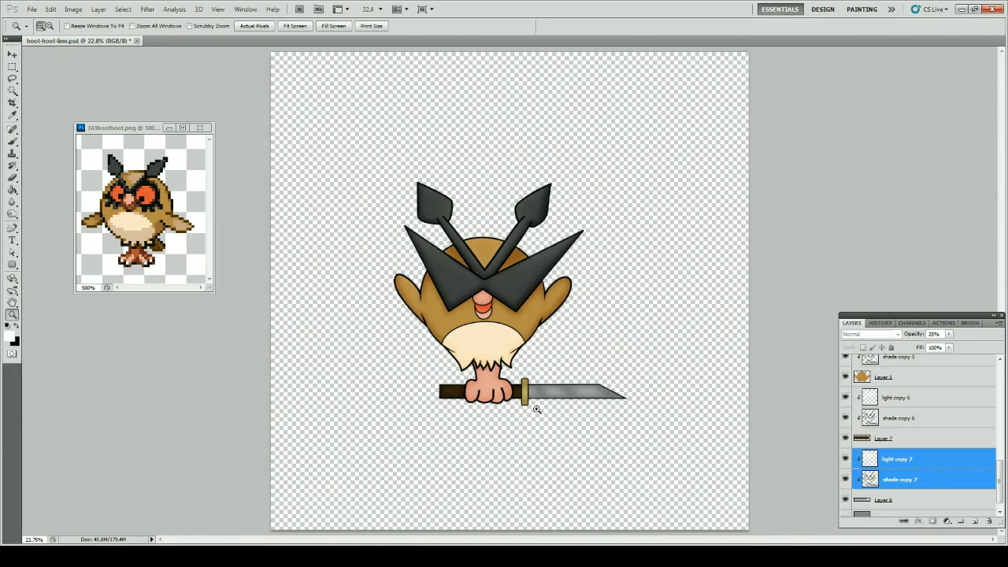